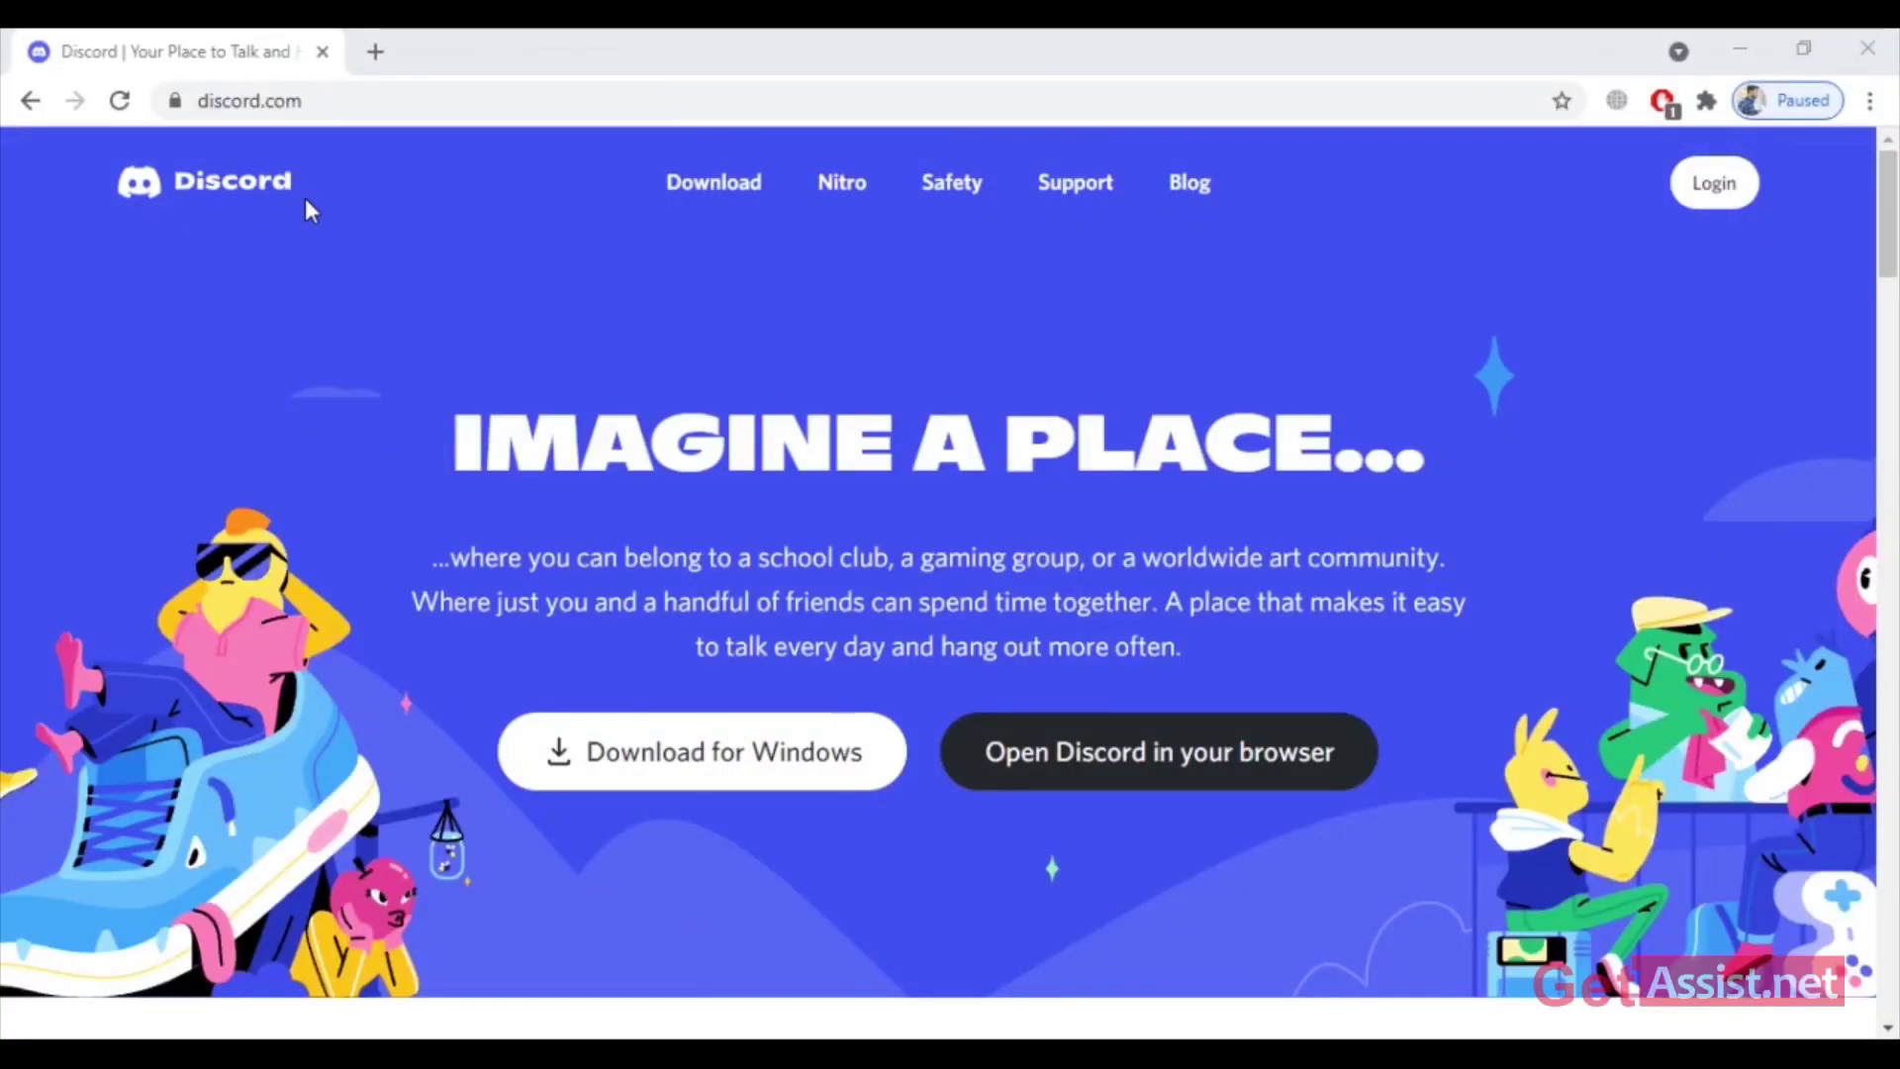
# Enter the account's e-mail address in the Discord login form.
pyautogui.scroll(-8, 1544, 361)
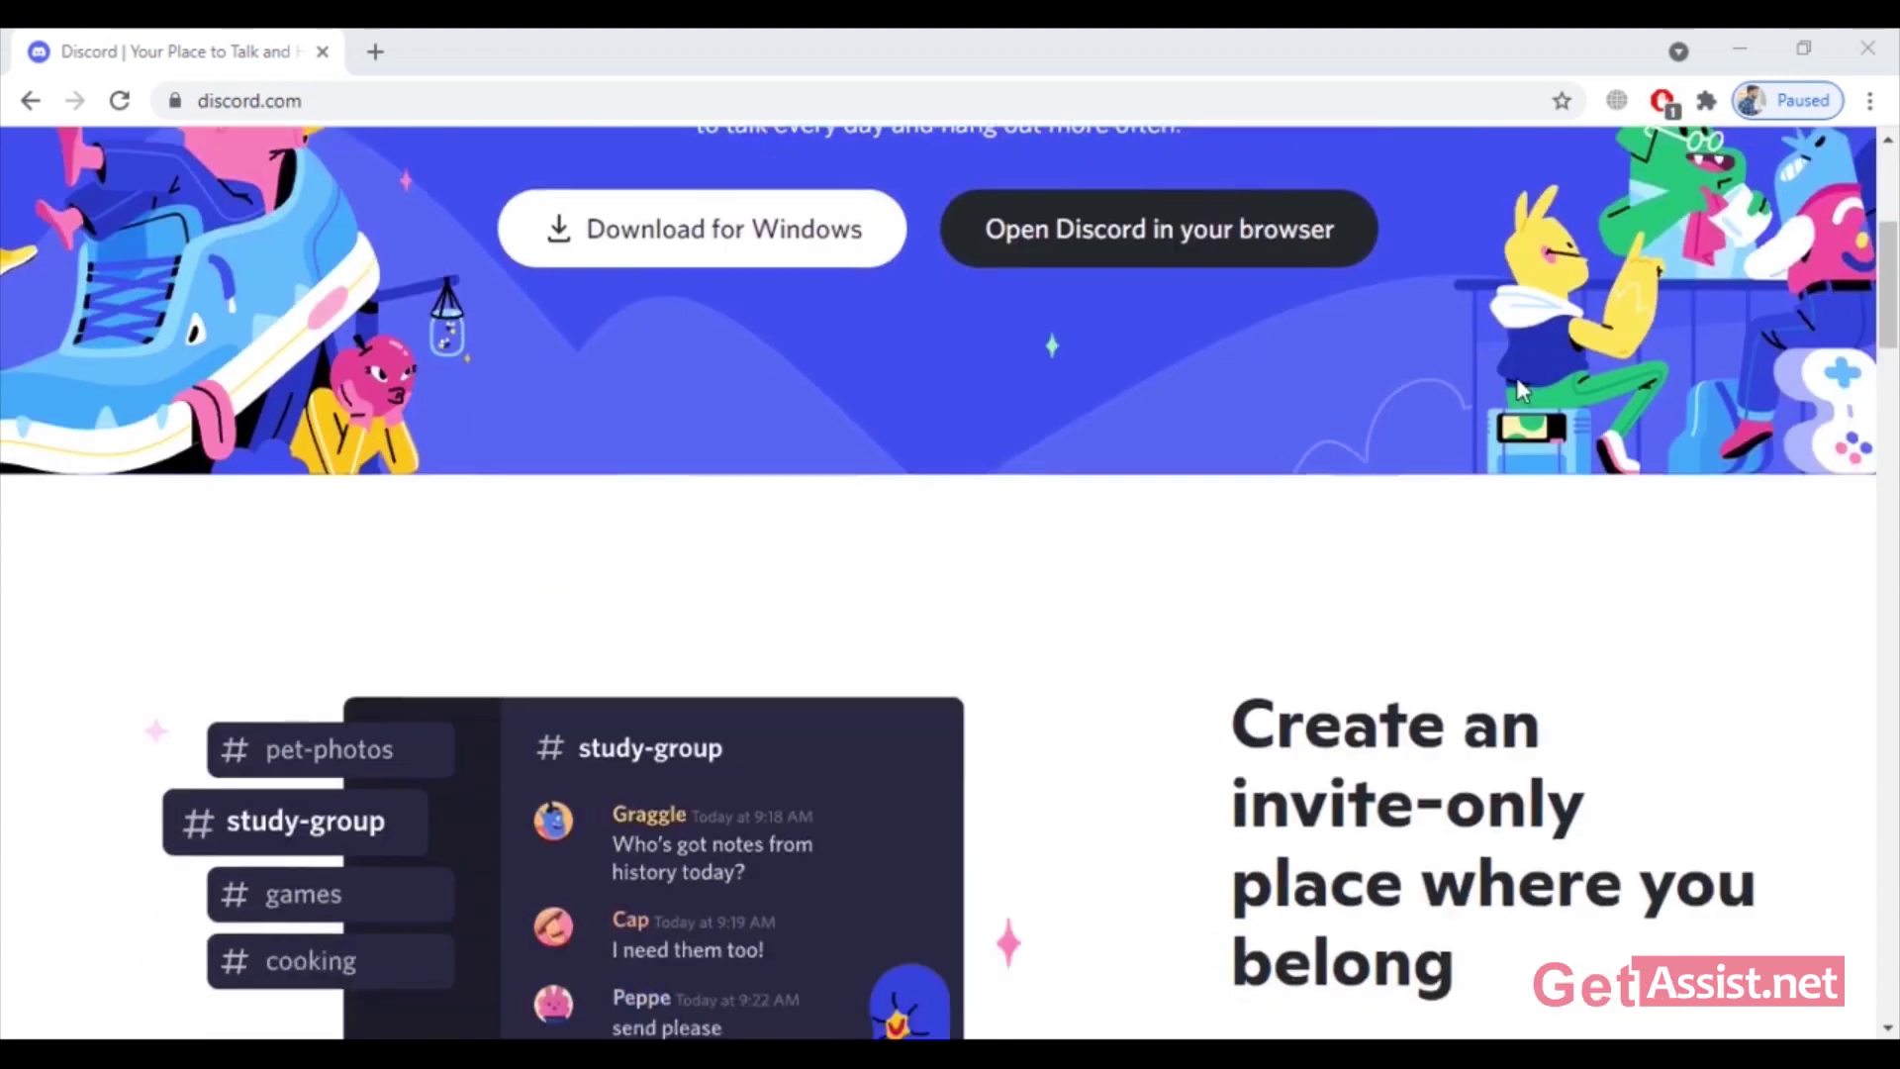
pyautogui.scroll(-14, 1504, 390)
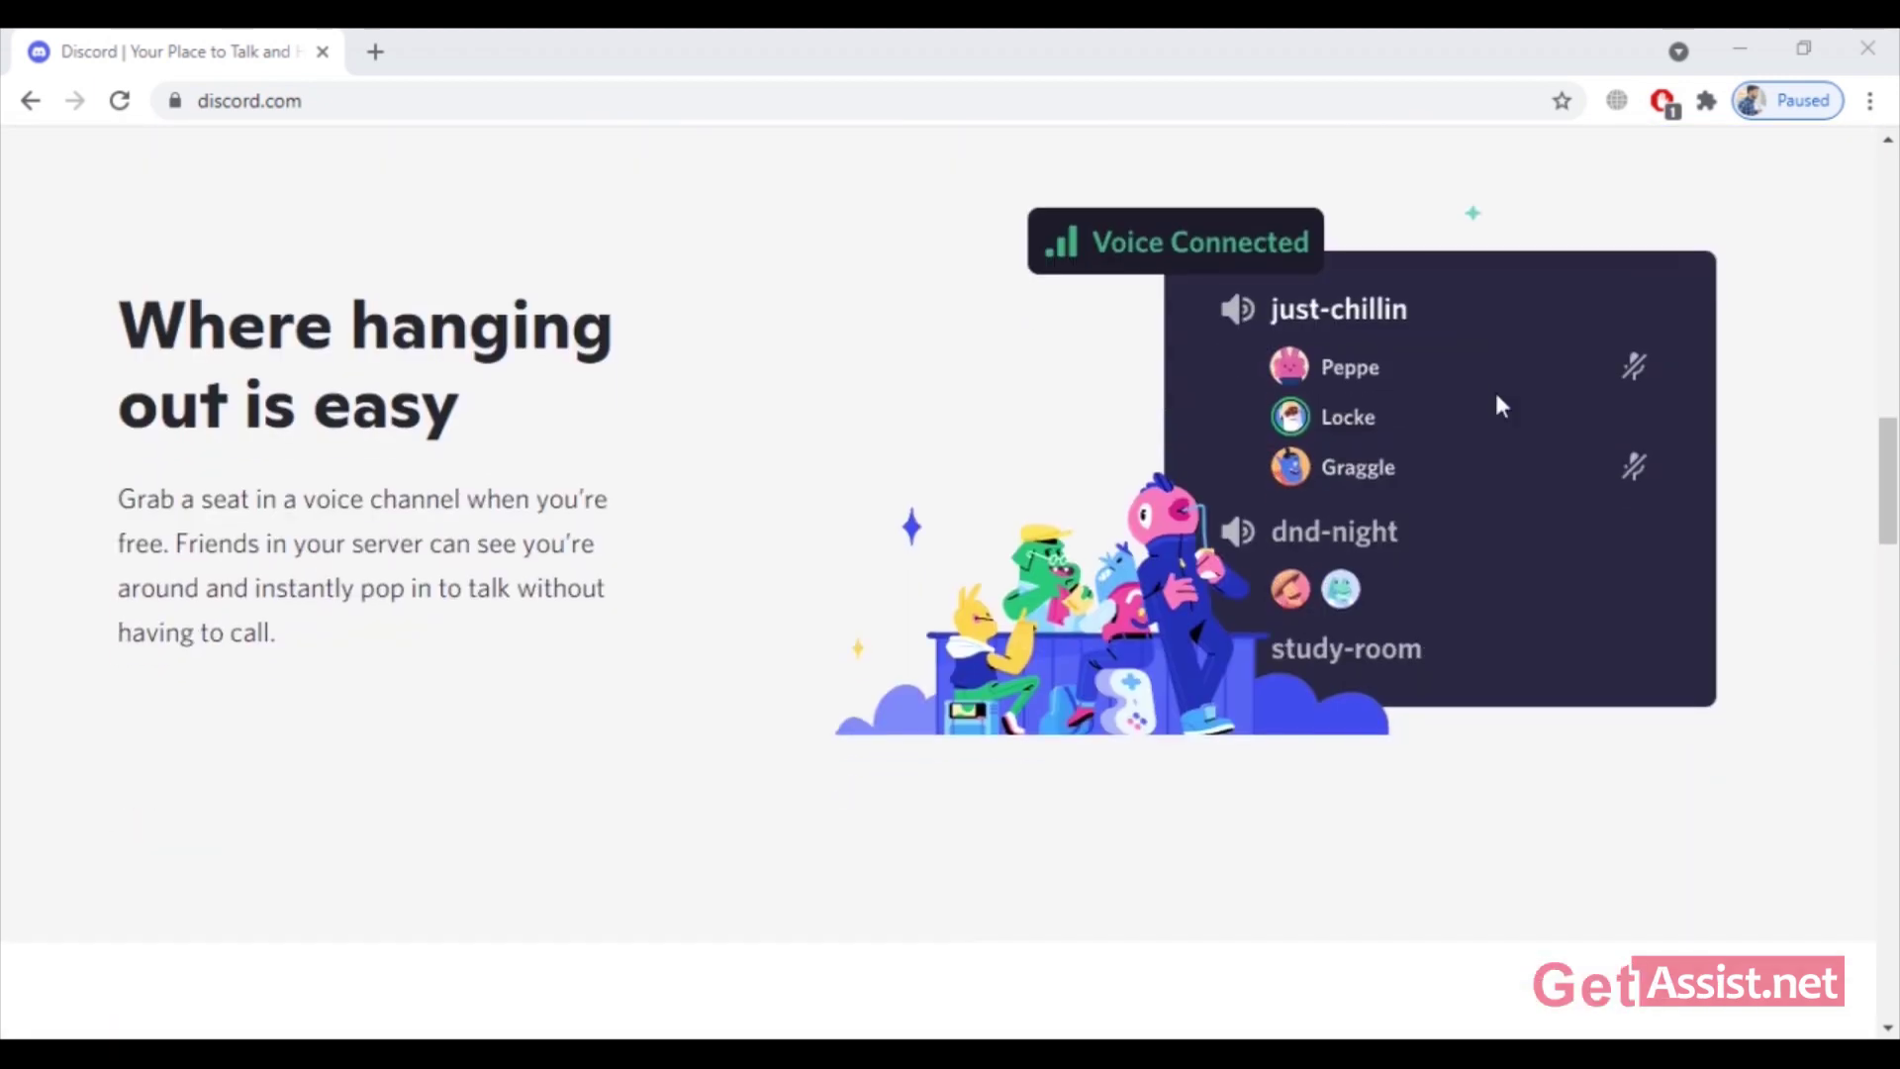
pyautogui.scroll(-15, 1496, 408)
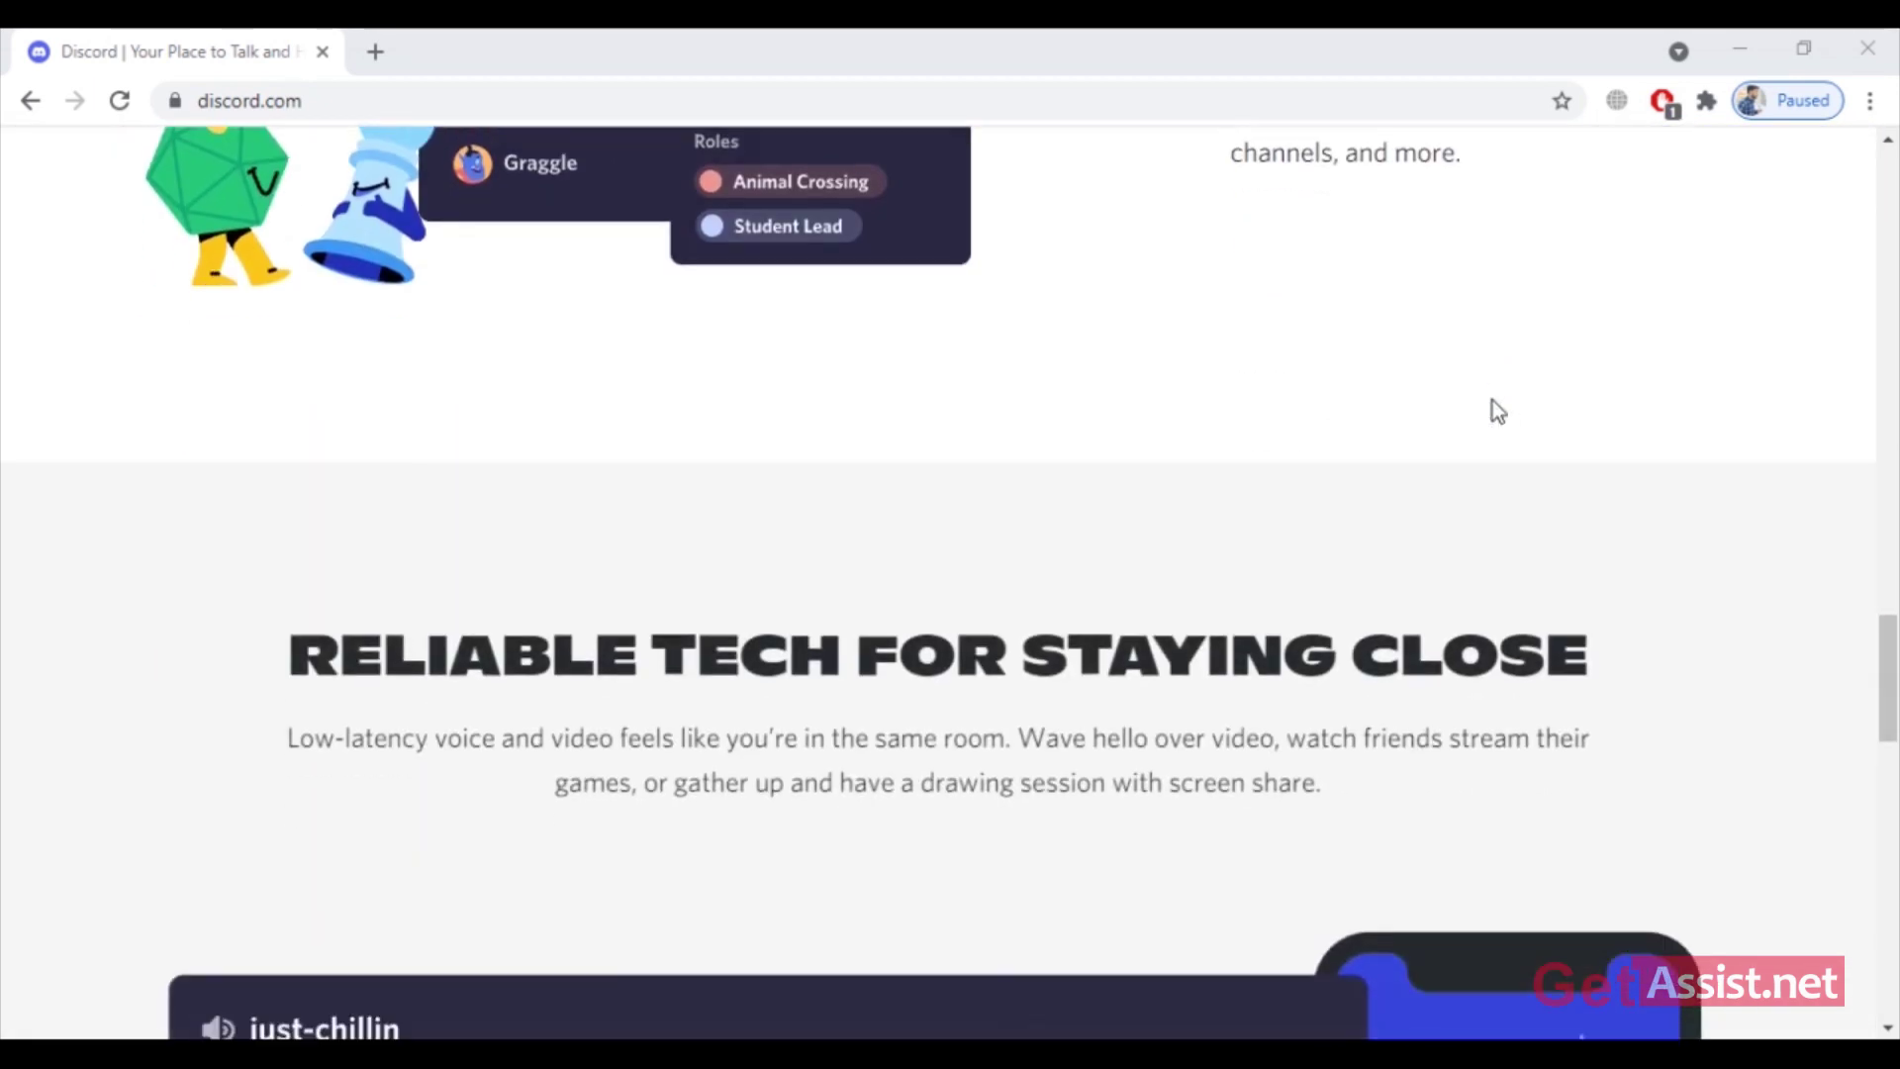
pyautogui.scroll(-14, 1494, 410)
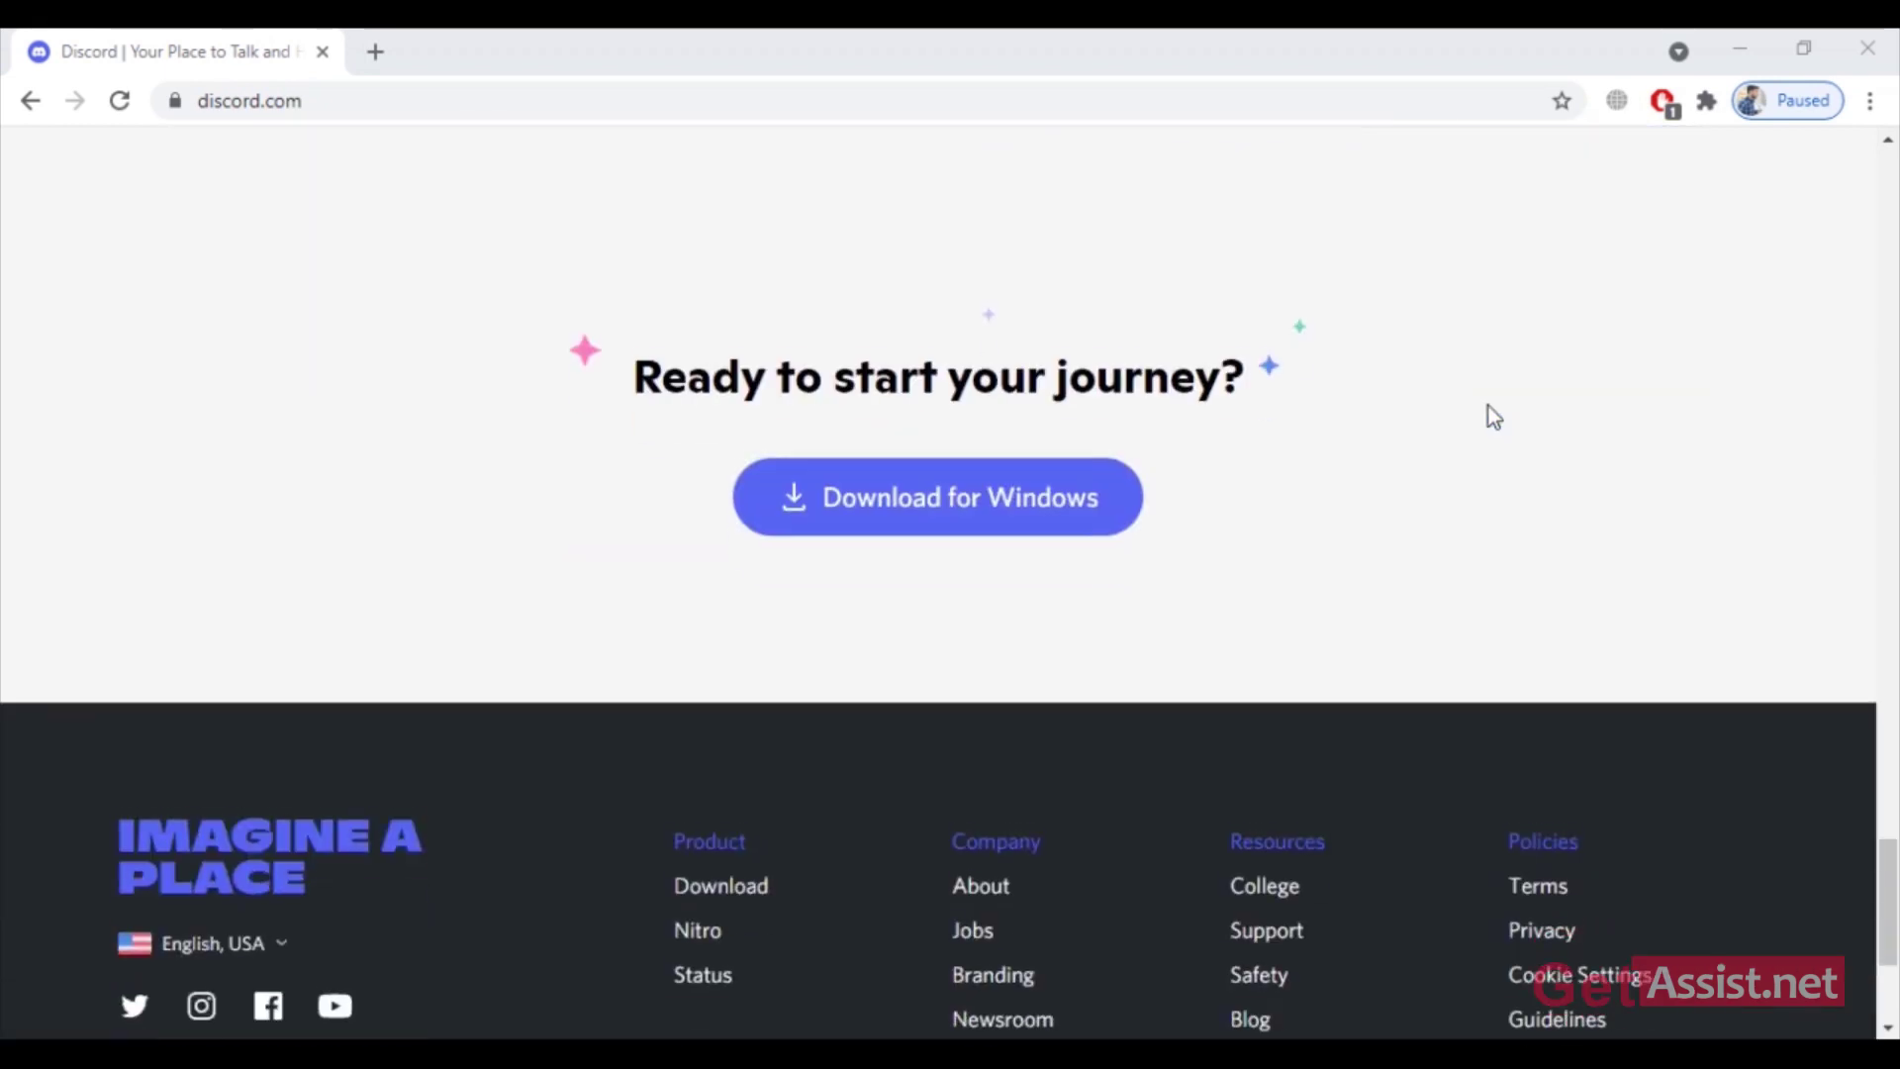
pyautogui.scroll(20, 1487, 407)
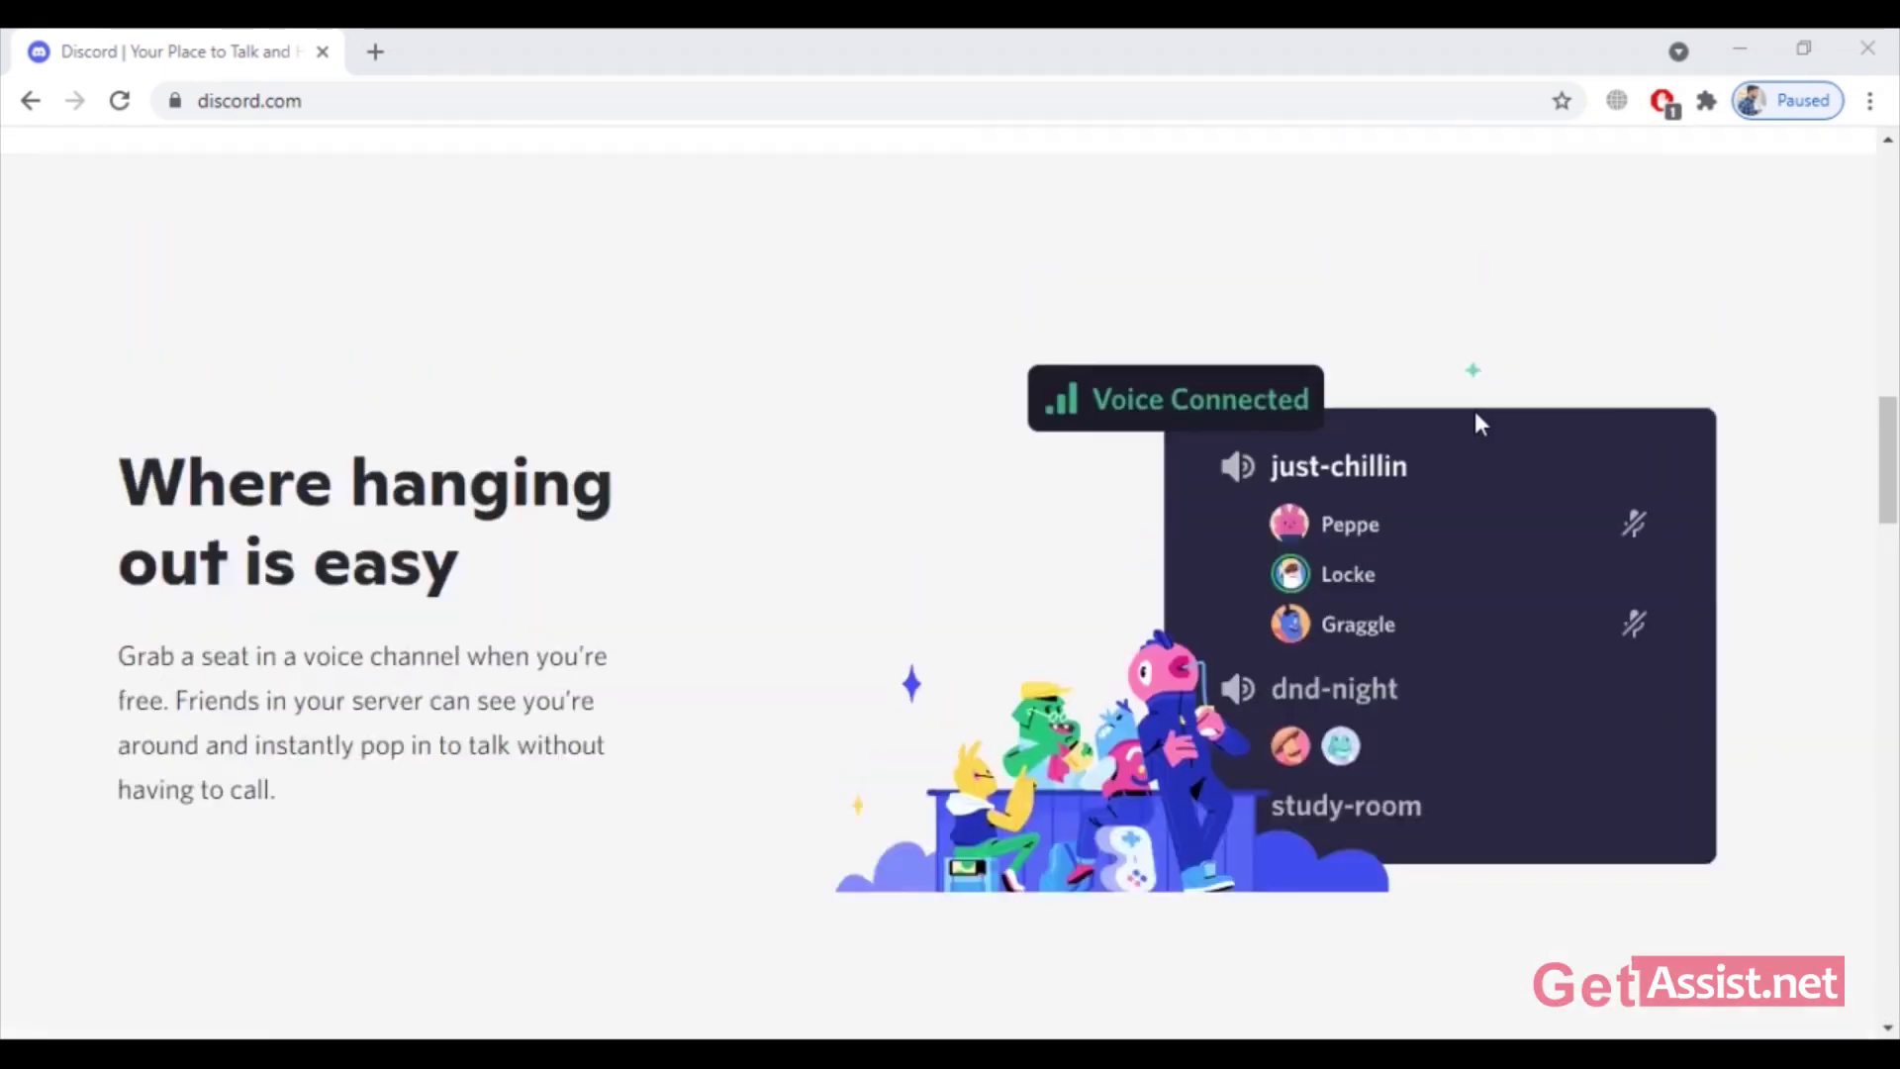
pyautogui.scroll(3, 1475, 411)
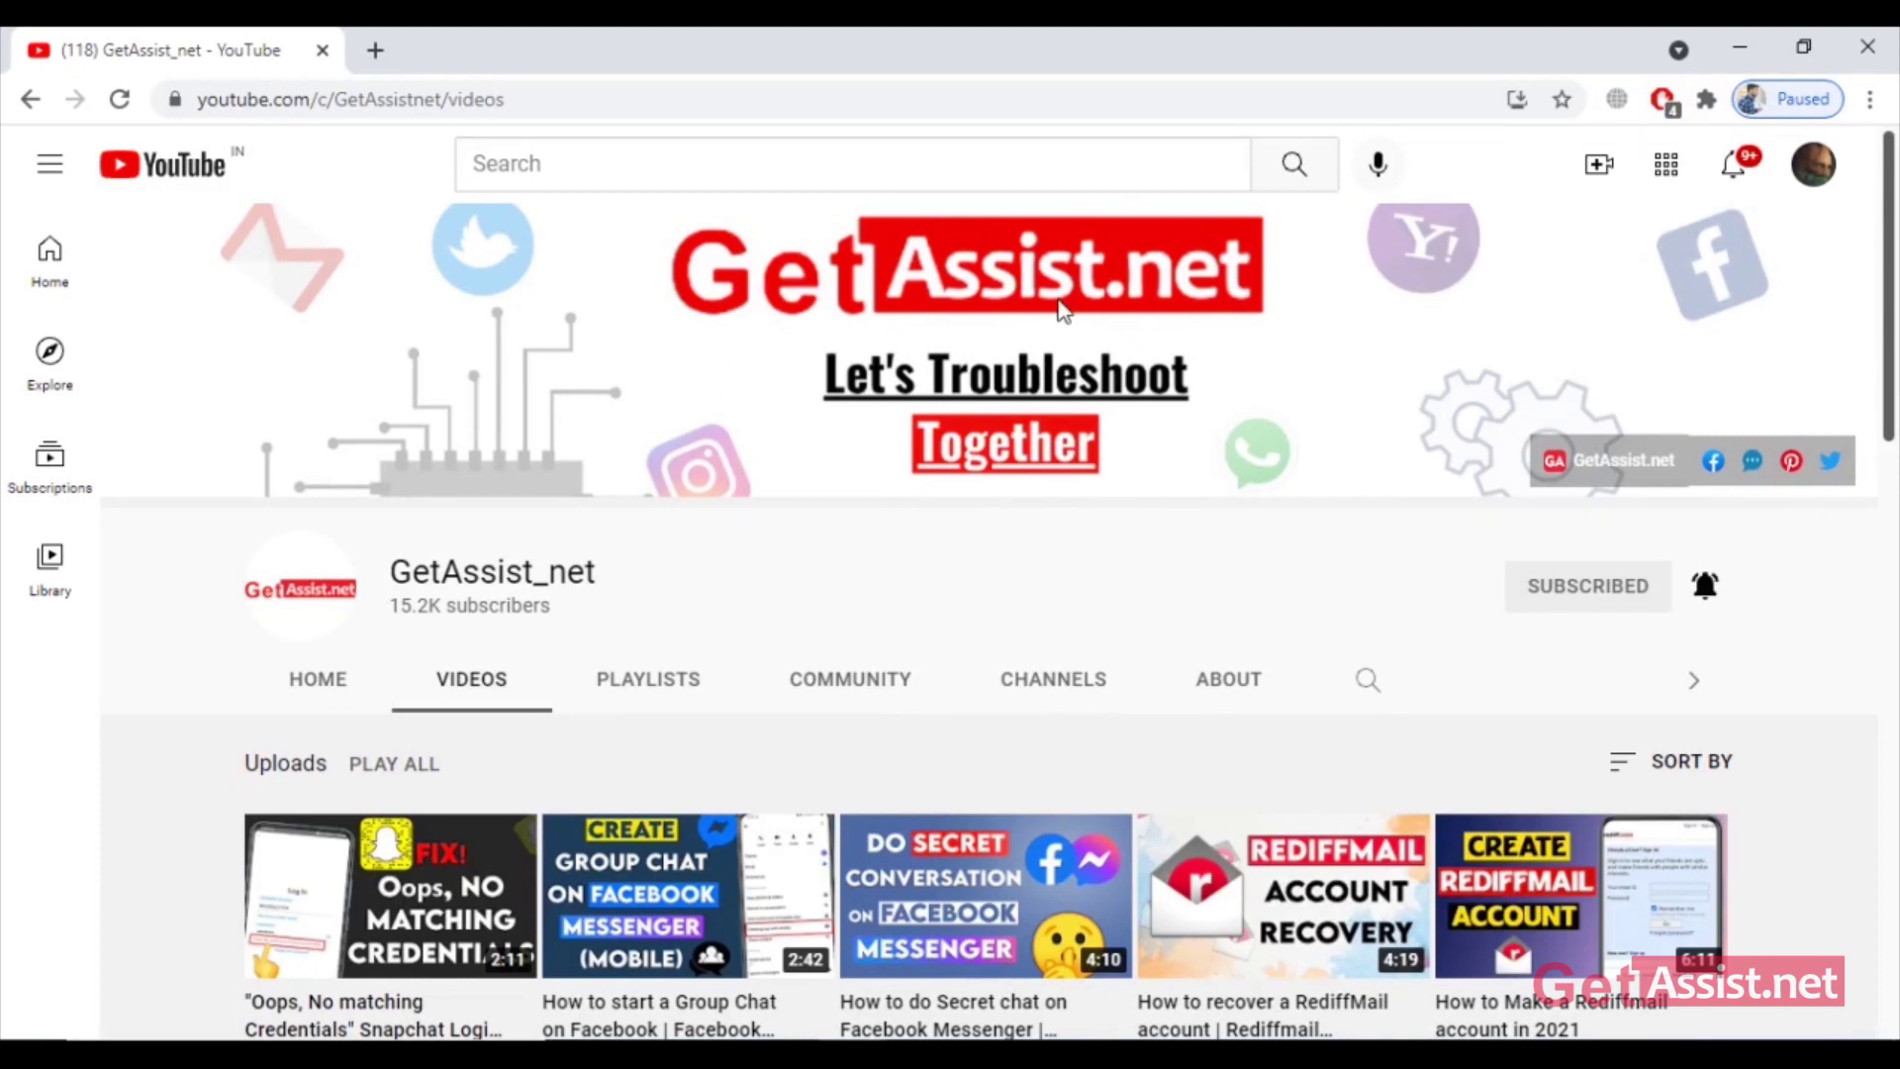
pyautogui.scroll(-7, 941, 645)
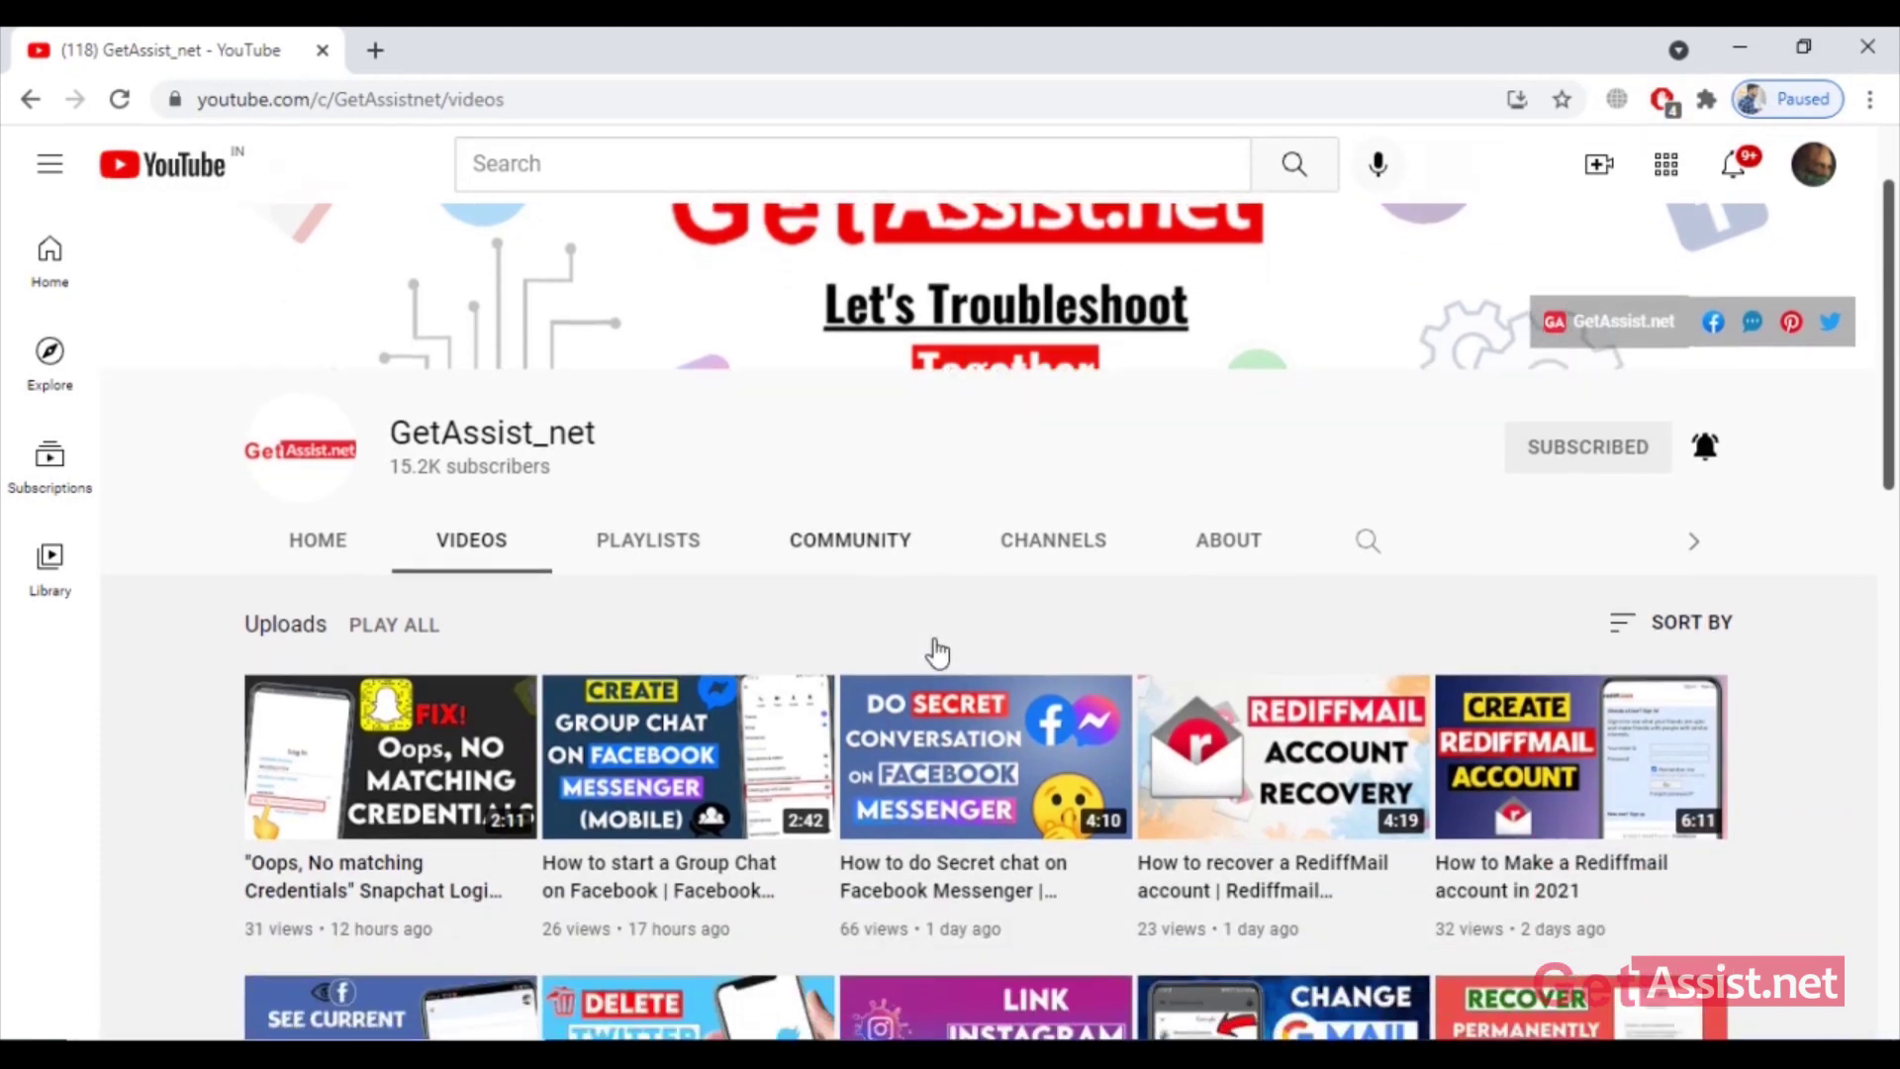
pyautogui.scroll(-6, 927, 681)
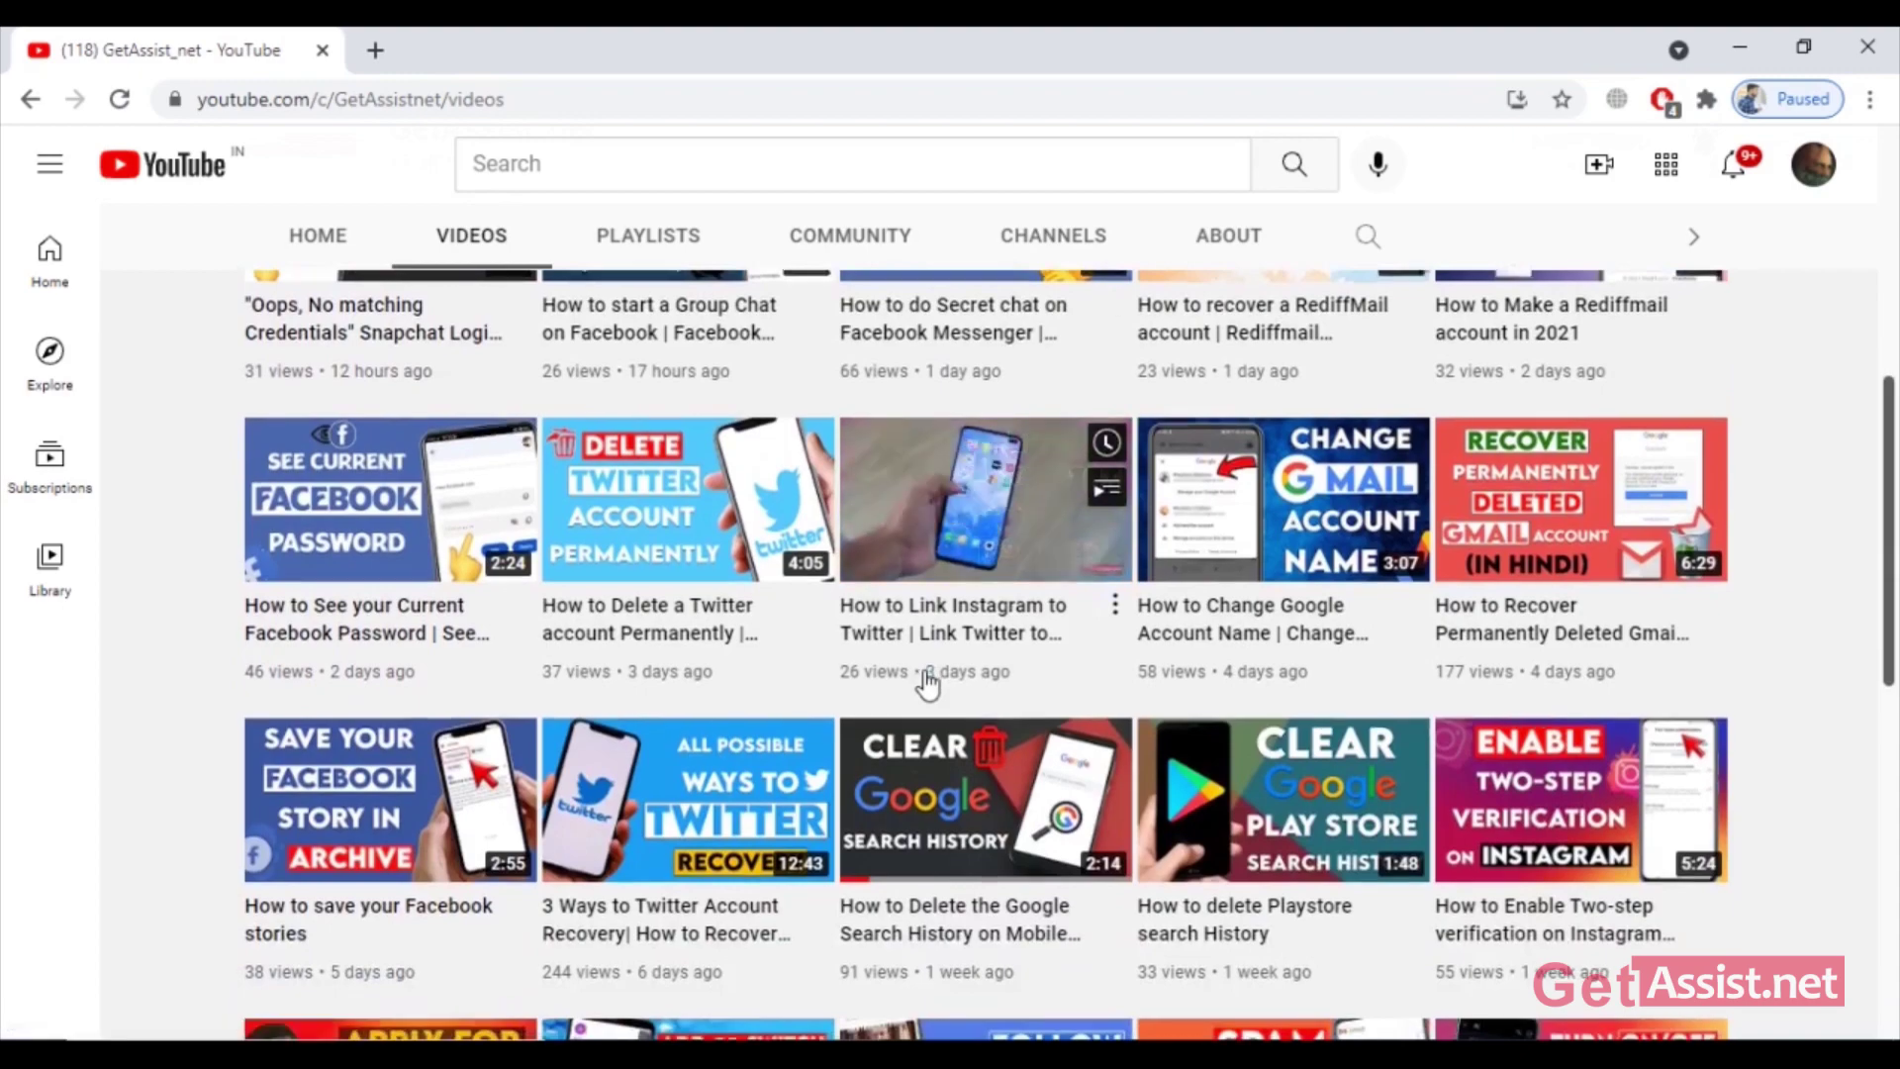
pyautogui.scroll(-3, 928, 685)
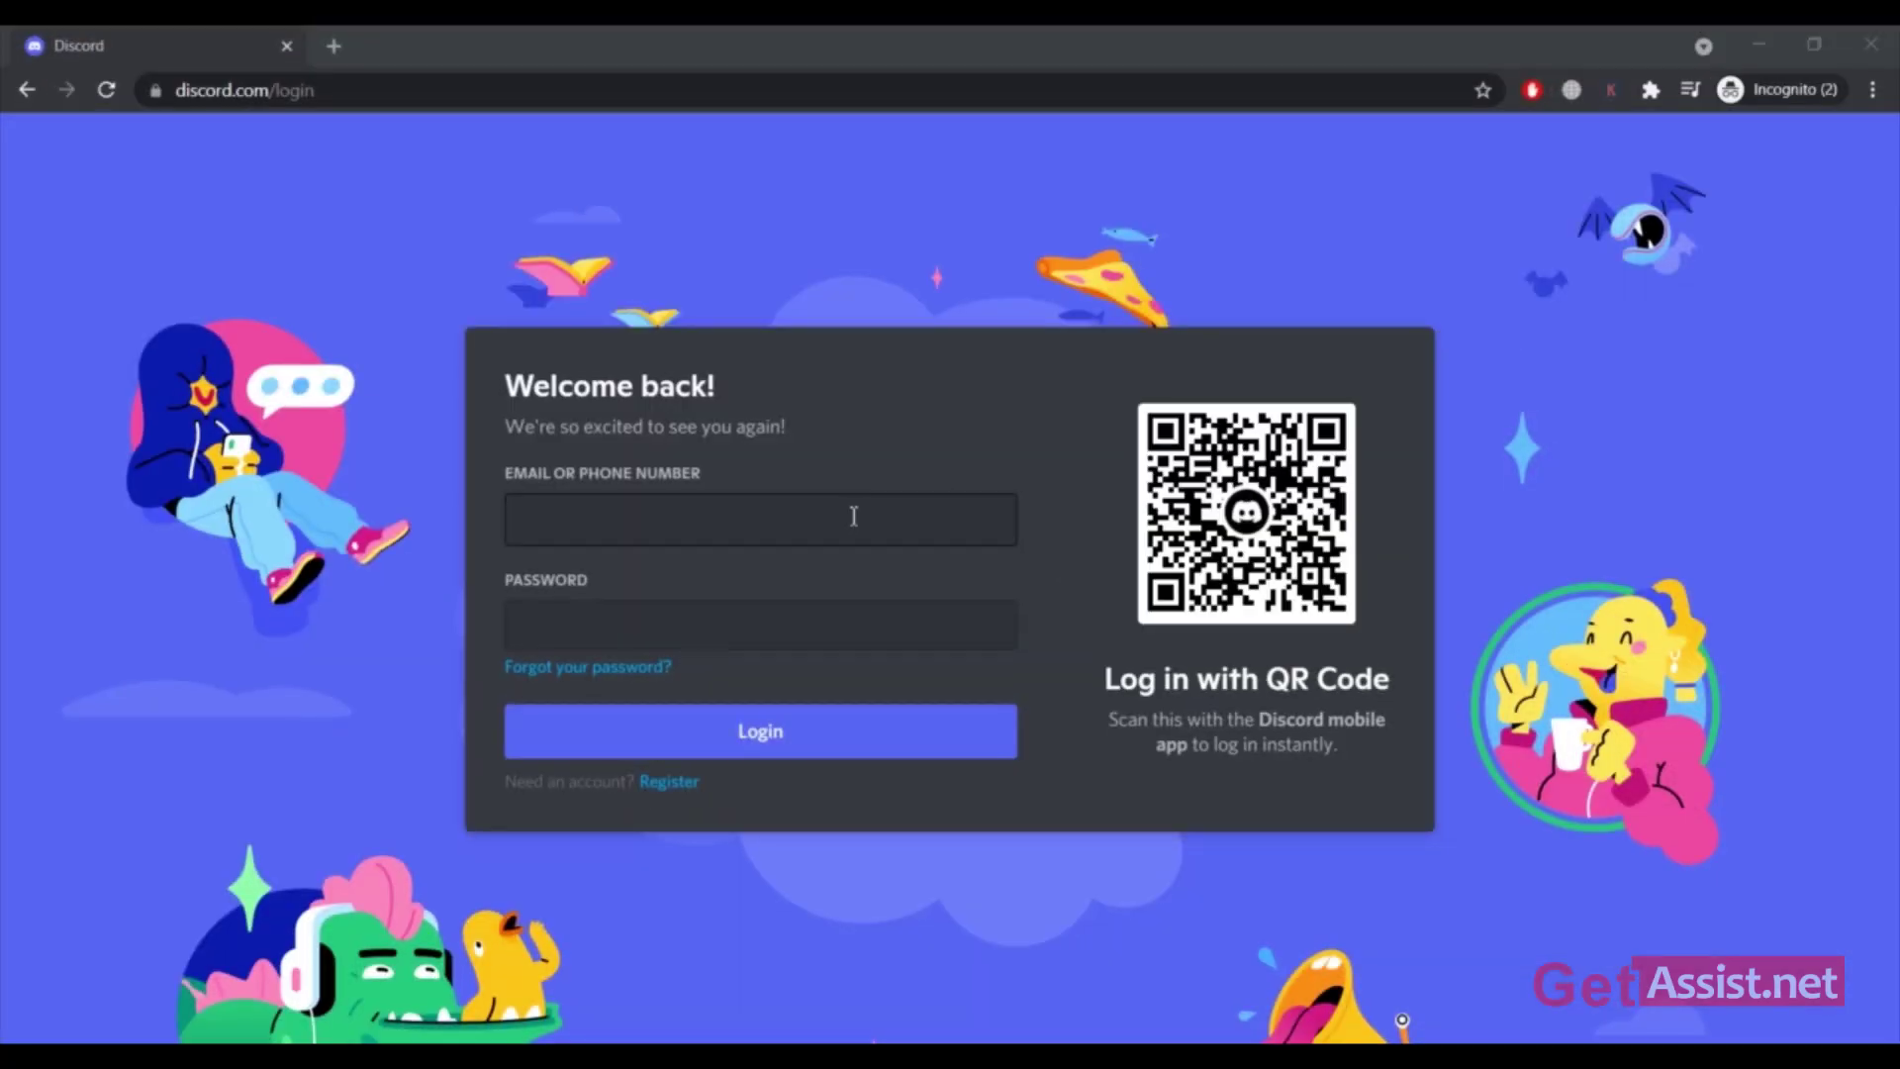
pyautogui.click(854, 515)
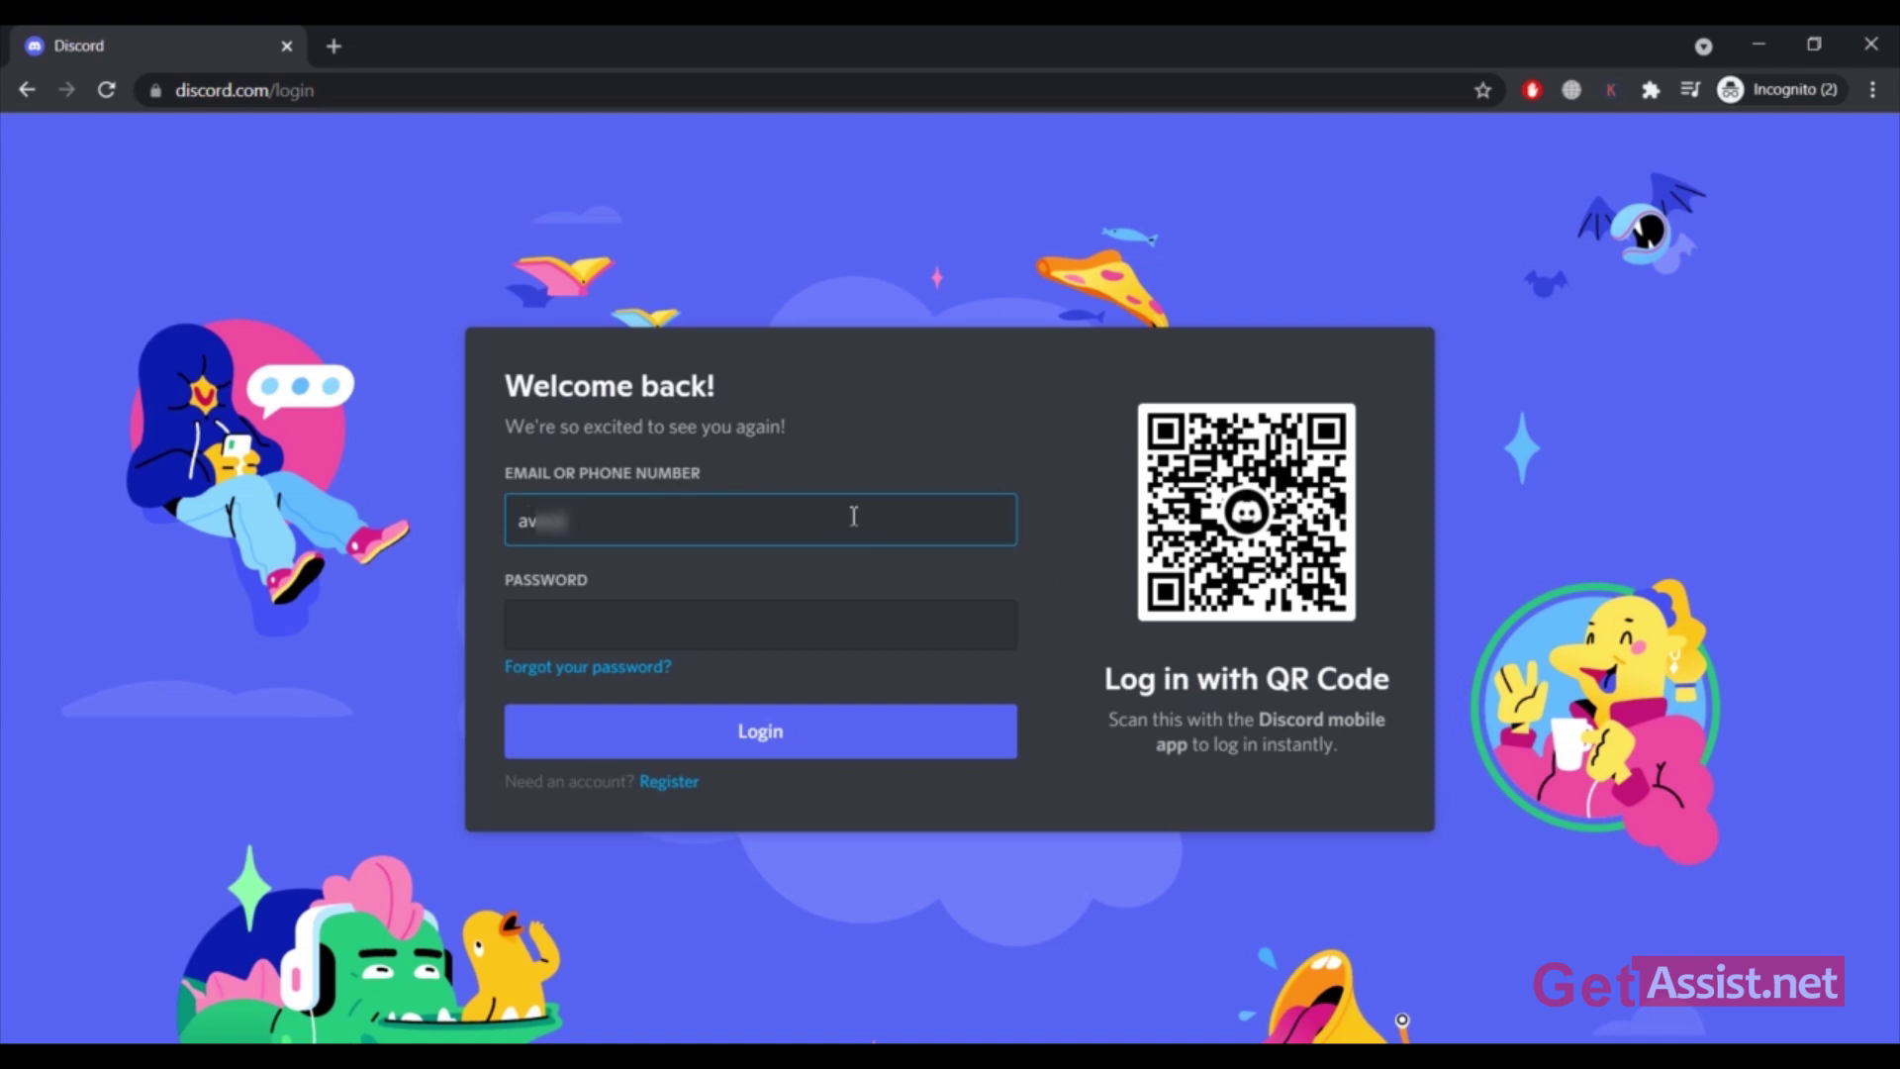
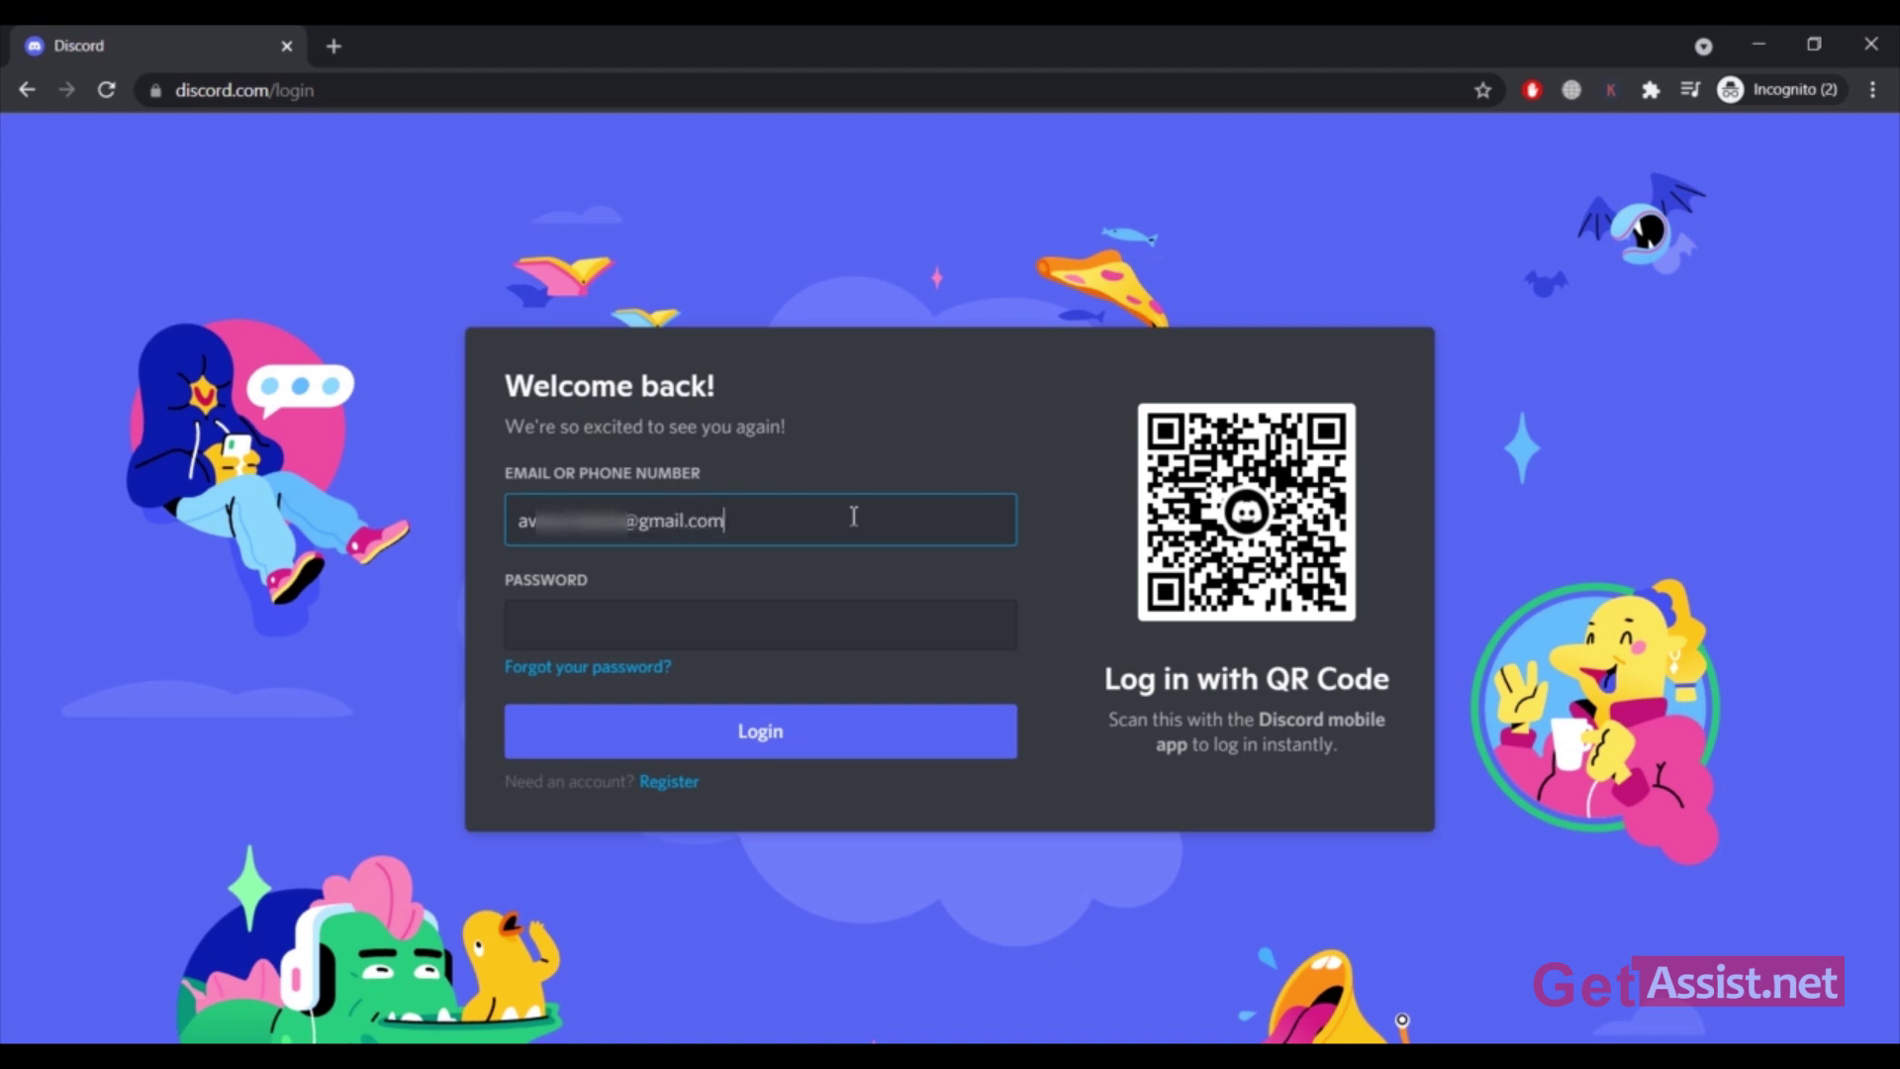
# Add the password, submit the login and pass the hCaptcha 'I am human' check.
pyautogui.click(705, 626)
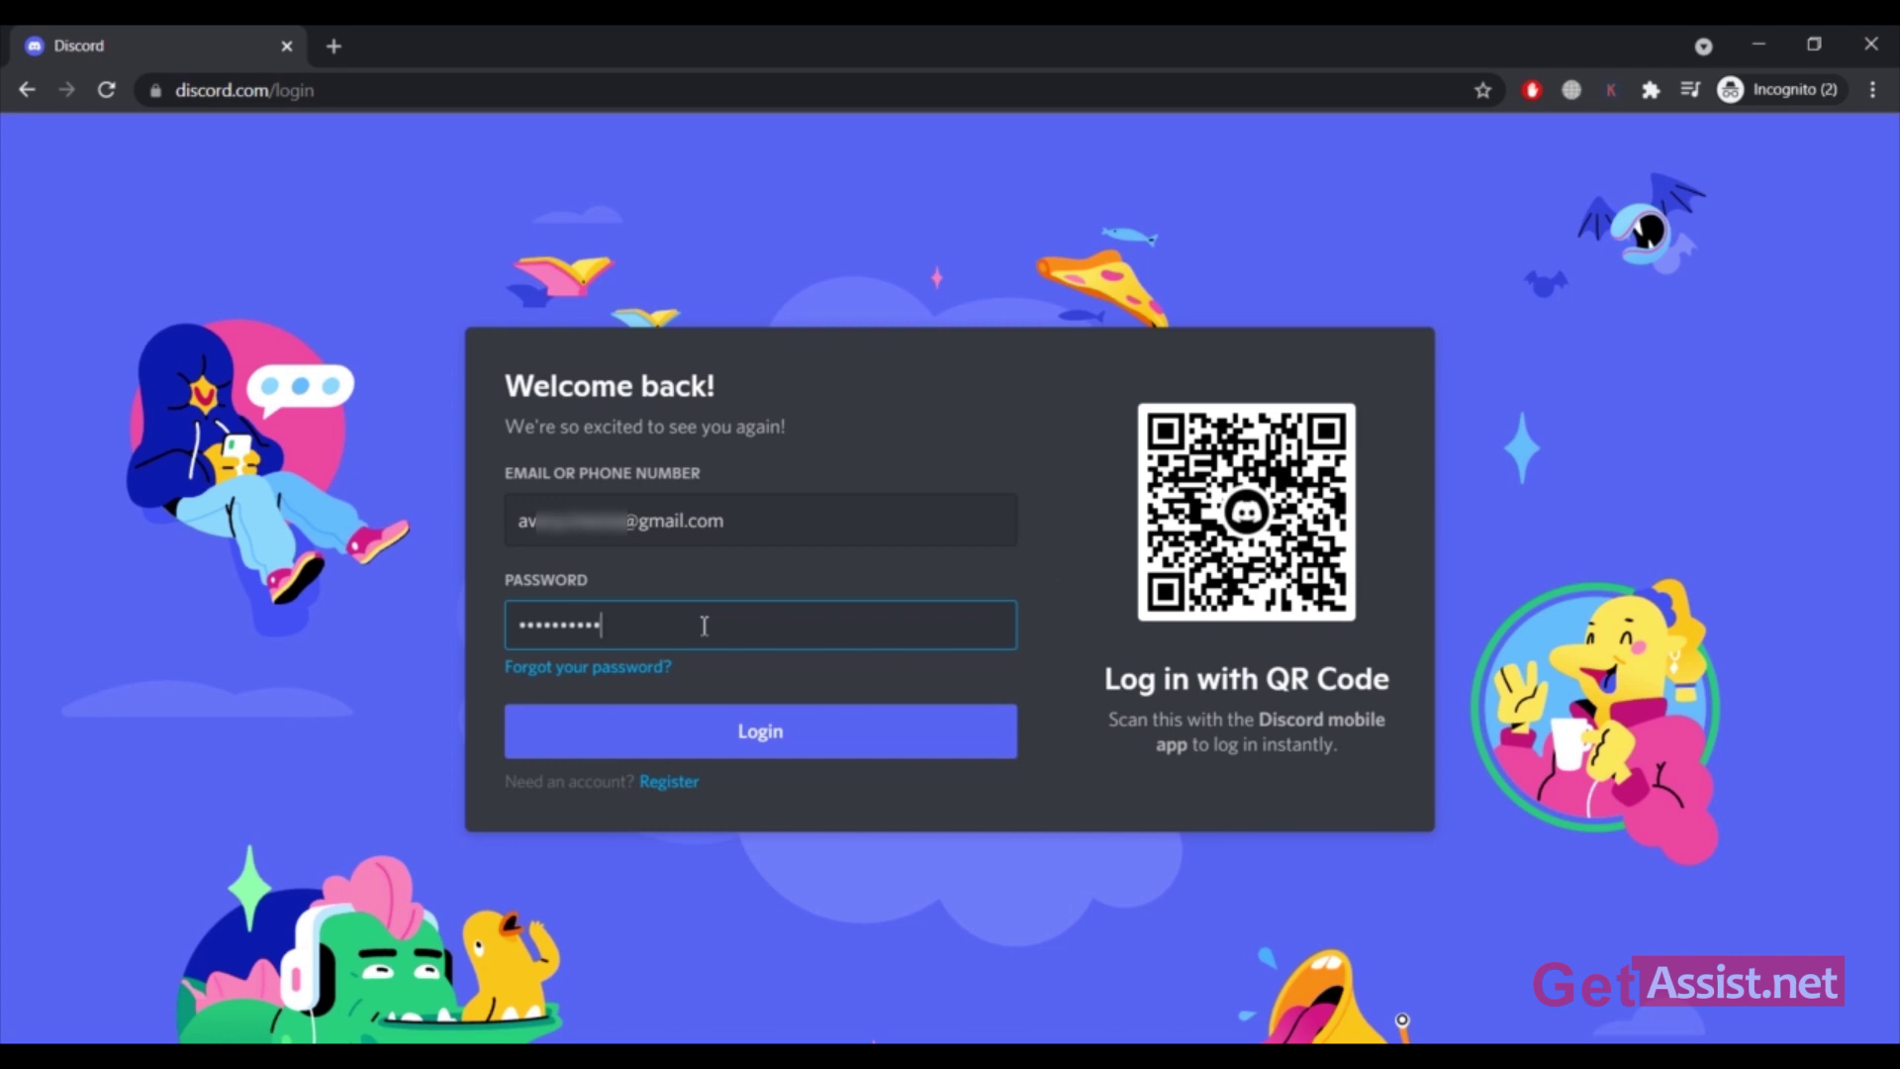
pyautogui.click(709, 744)
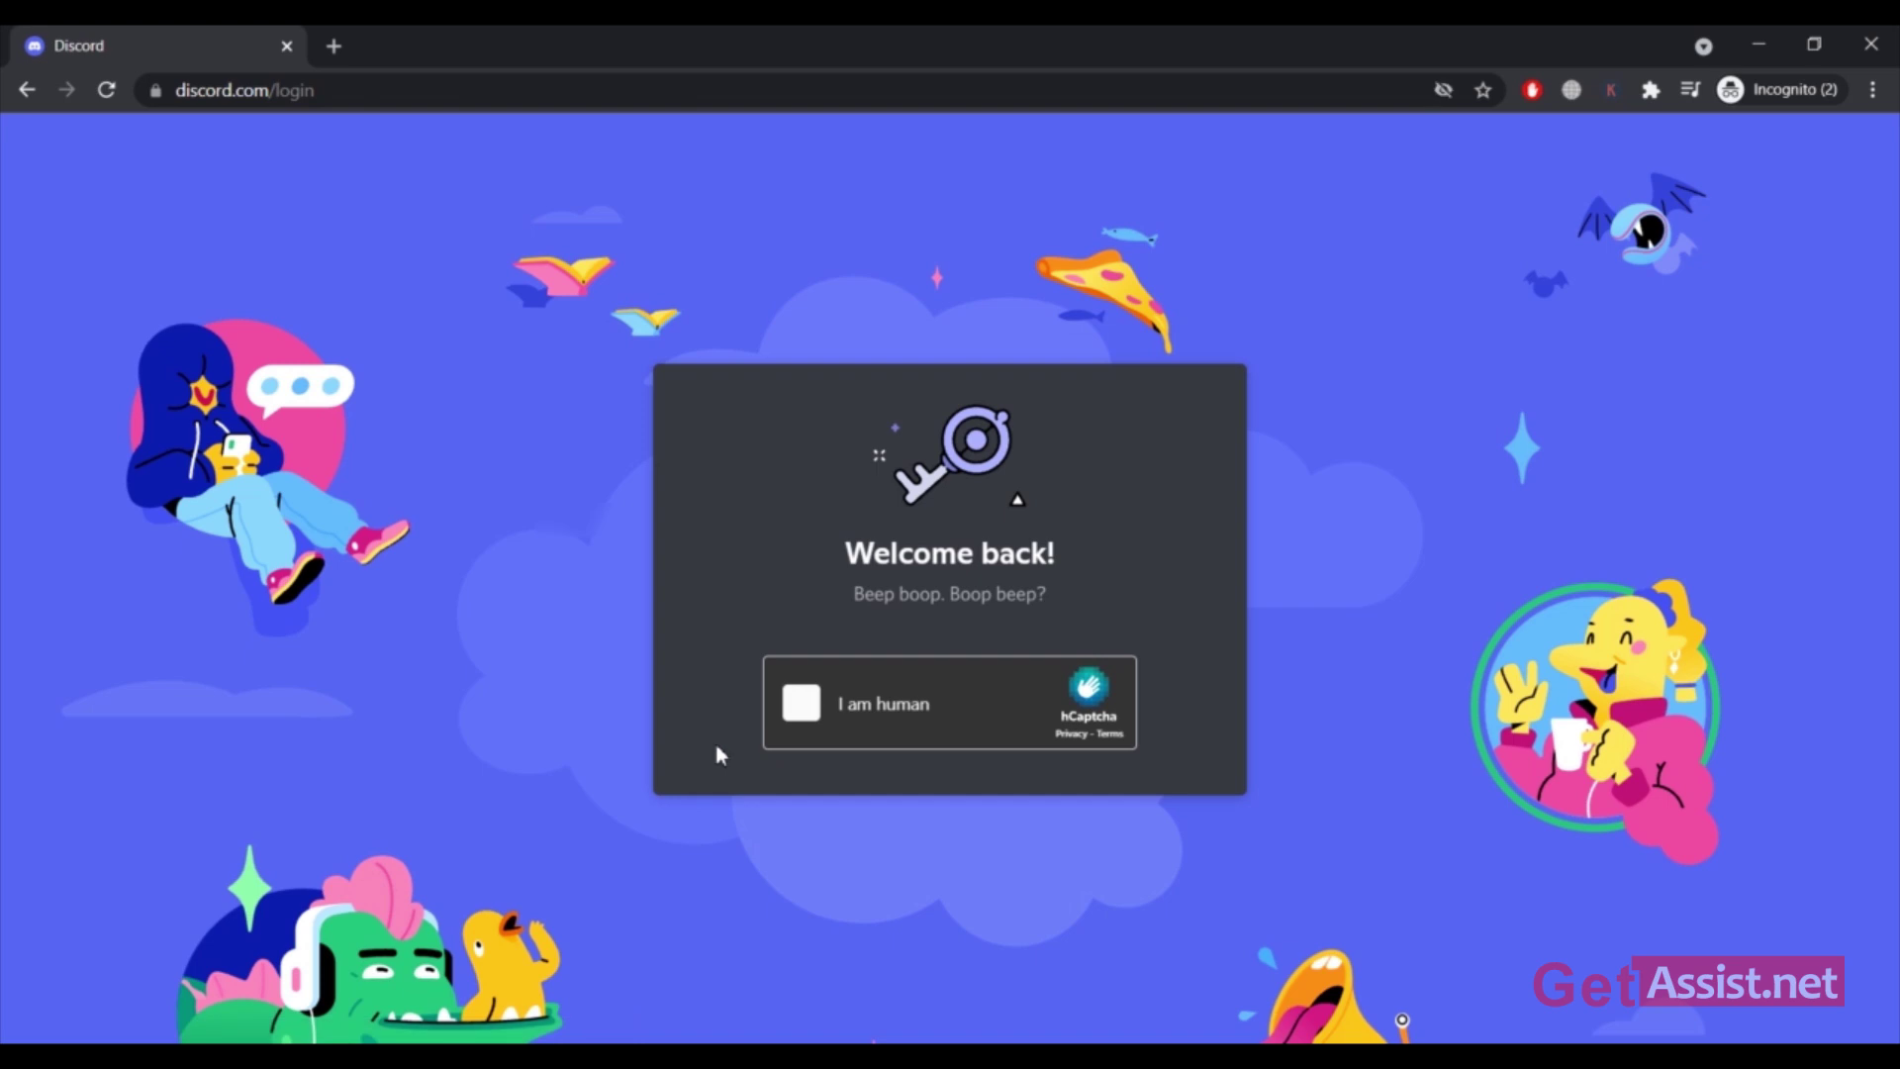
pyautogui.click(817, 698)
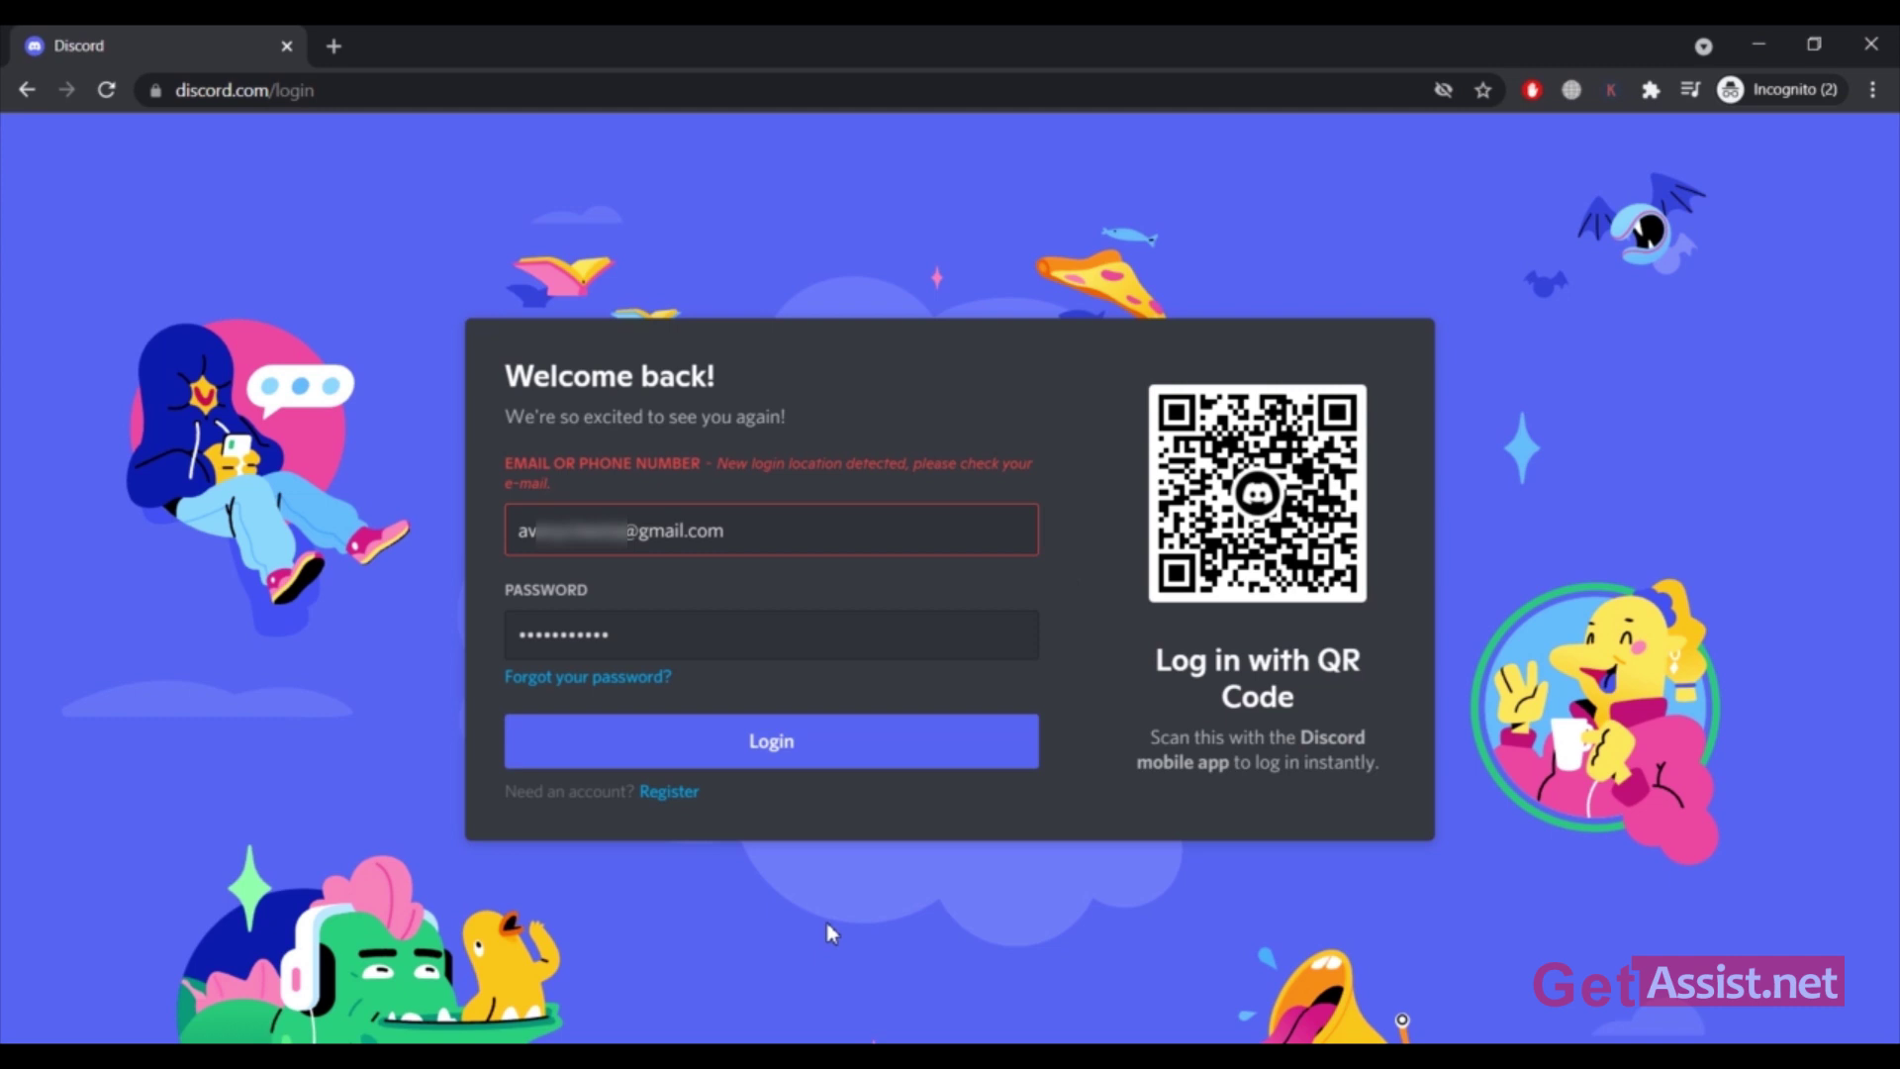
# Go to Gmail in a new private browsing tab.
pyautogui.click(331, 46)
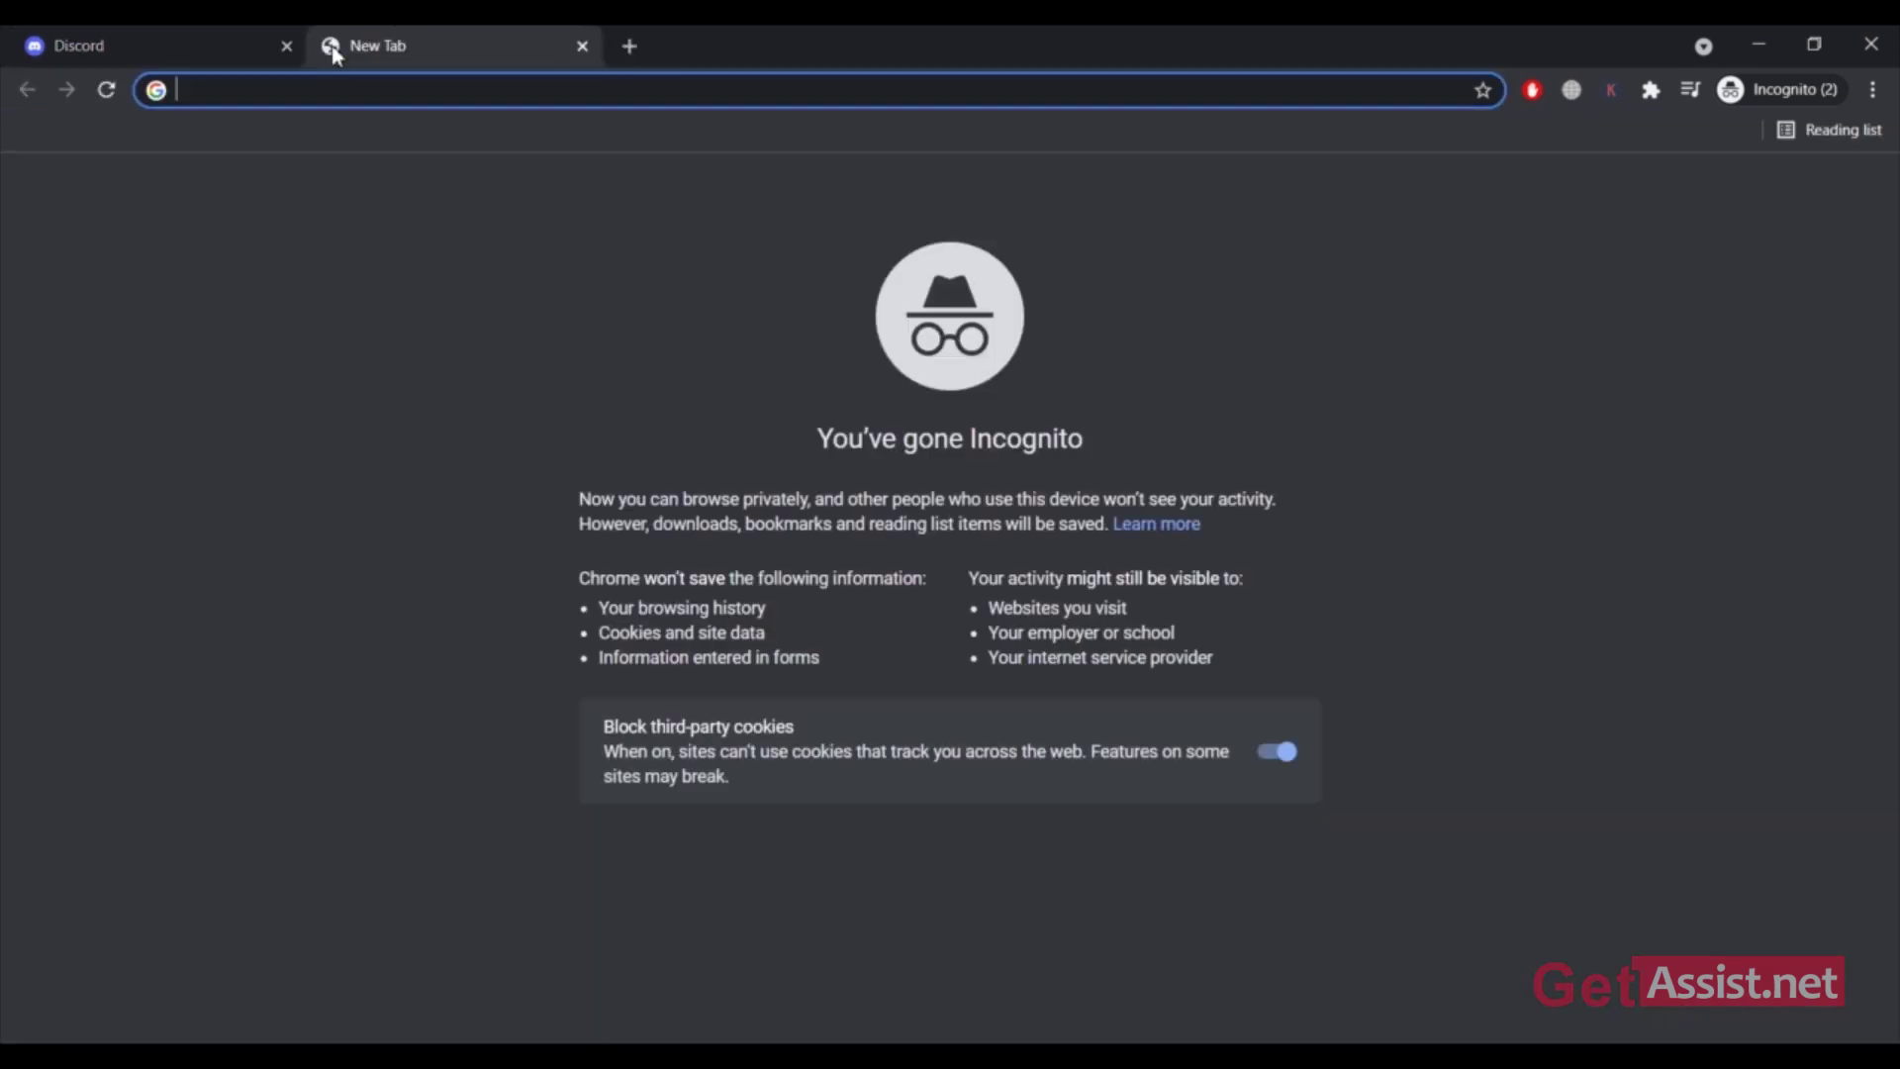
pyautogui.write('gmail')
pyautogui.press('Return')
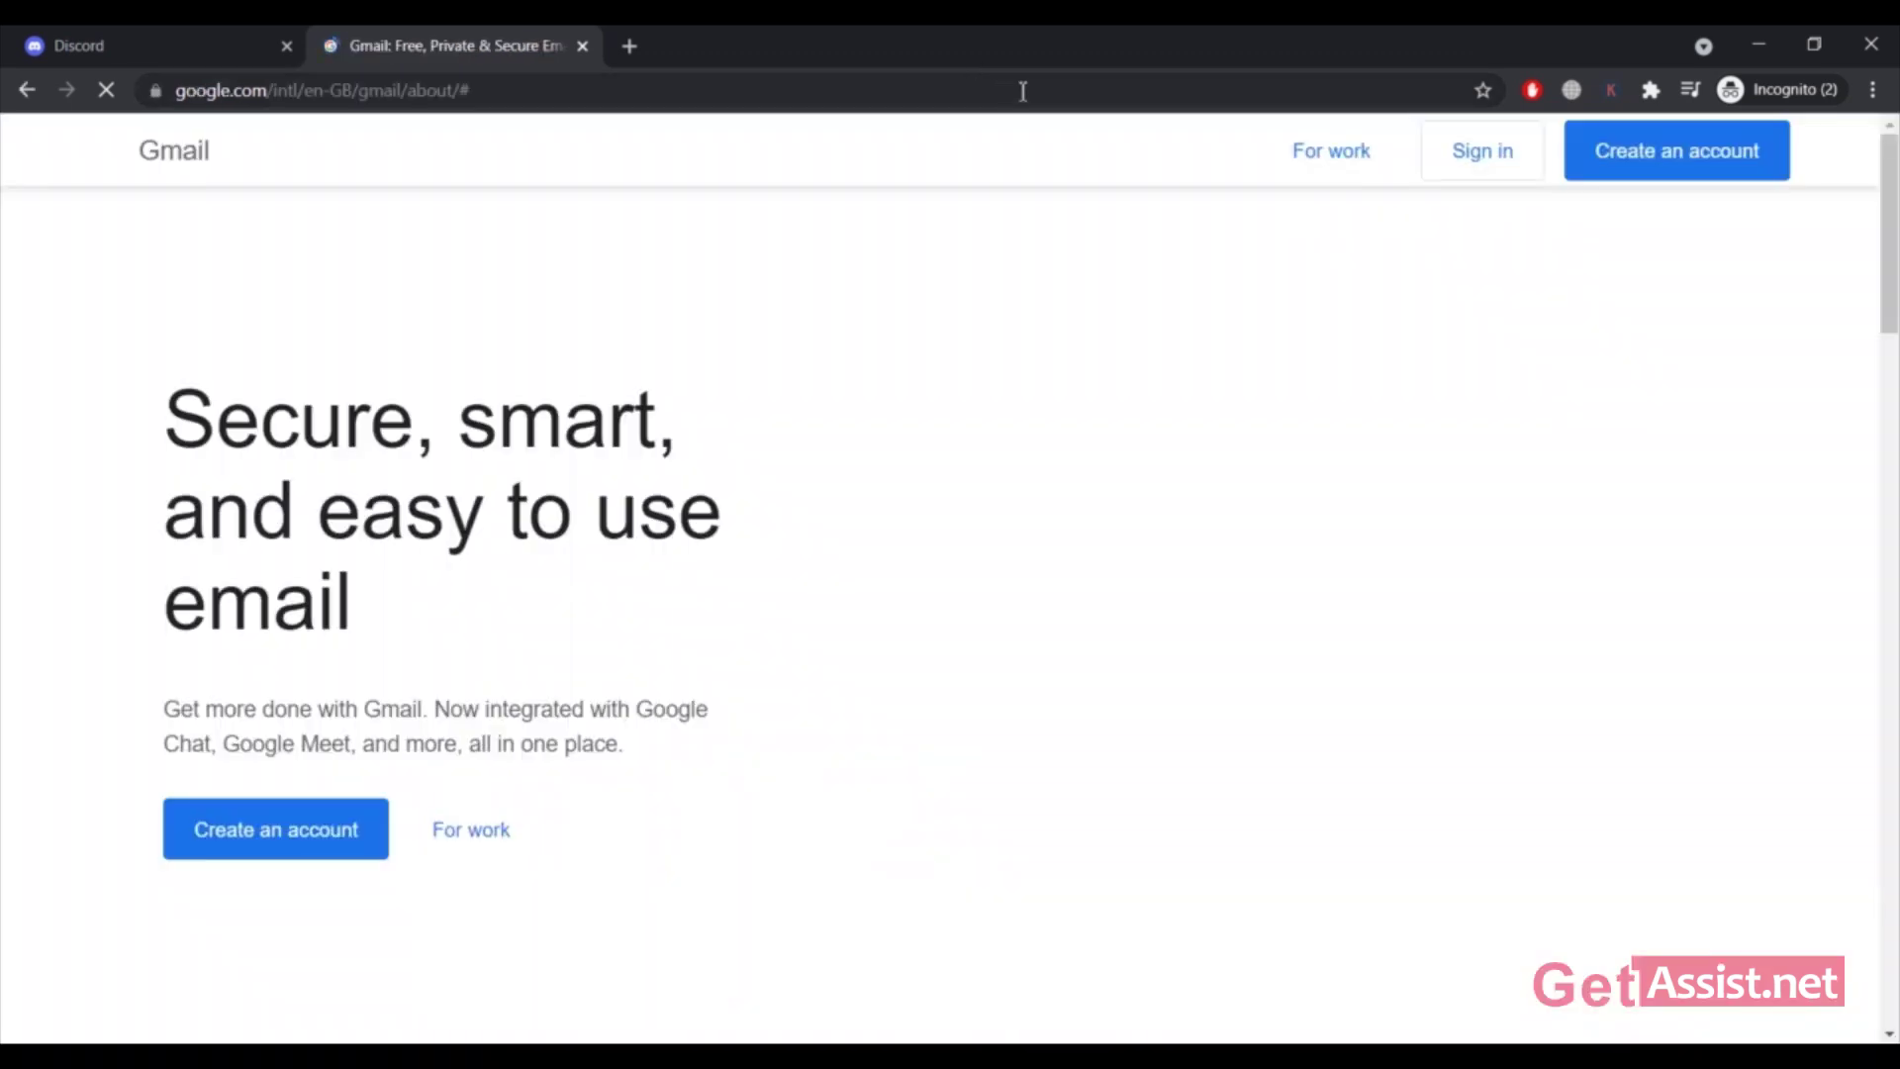
# Start the Google sign-in with the account e-mail, correcting its mistyped ending.
pyautogui.click(1465, 157)
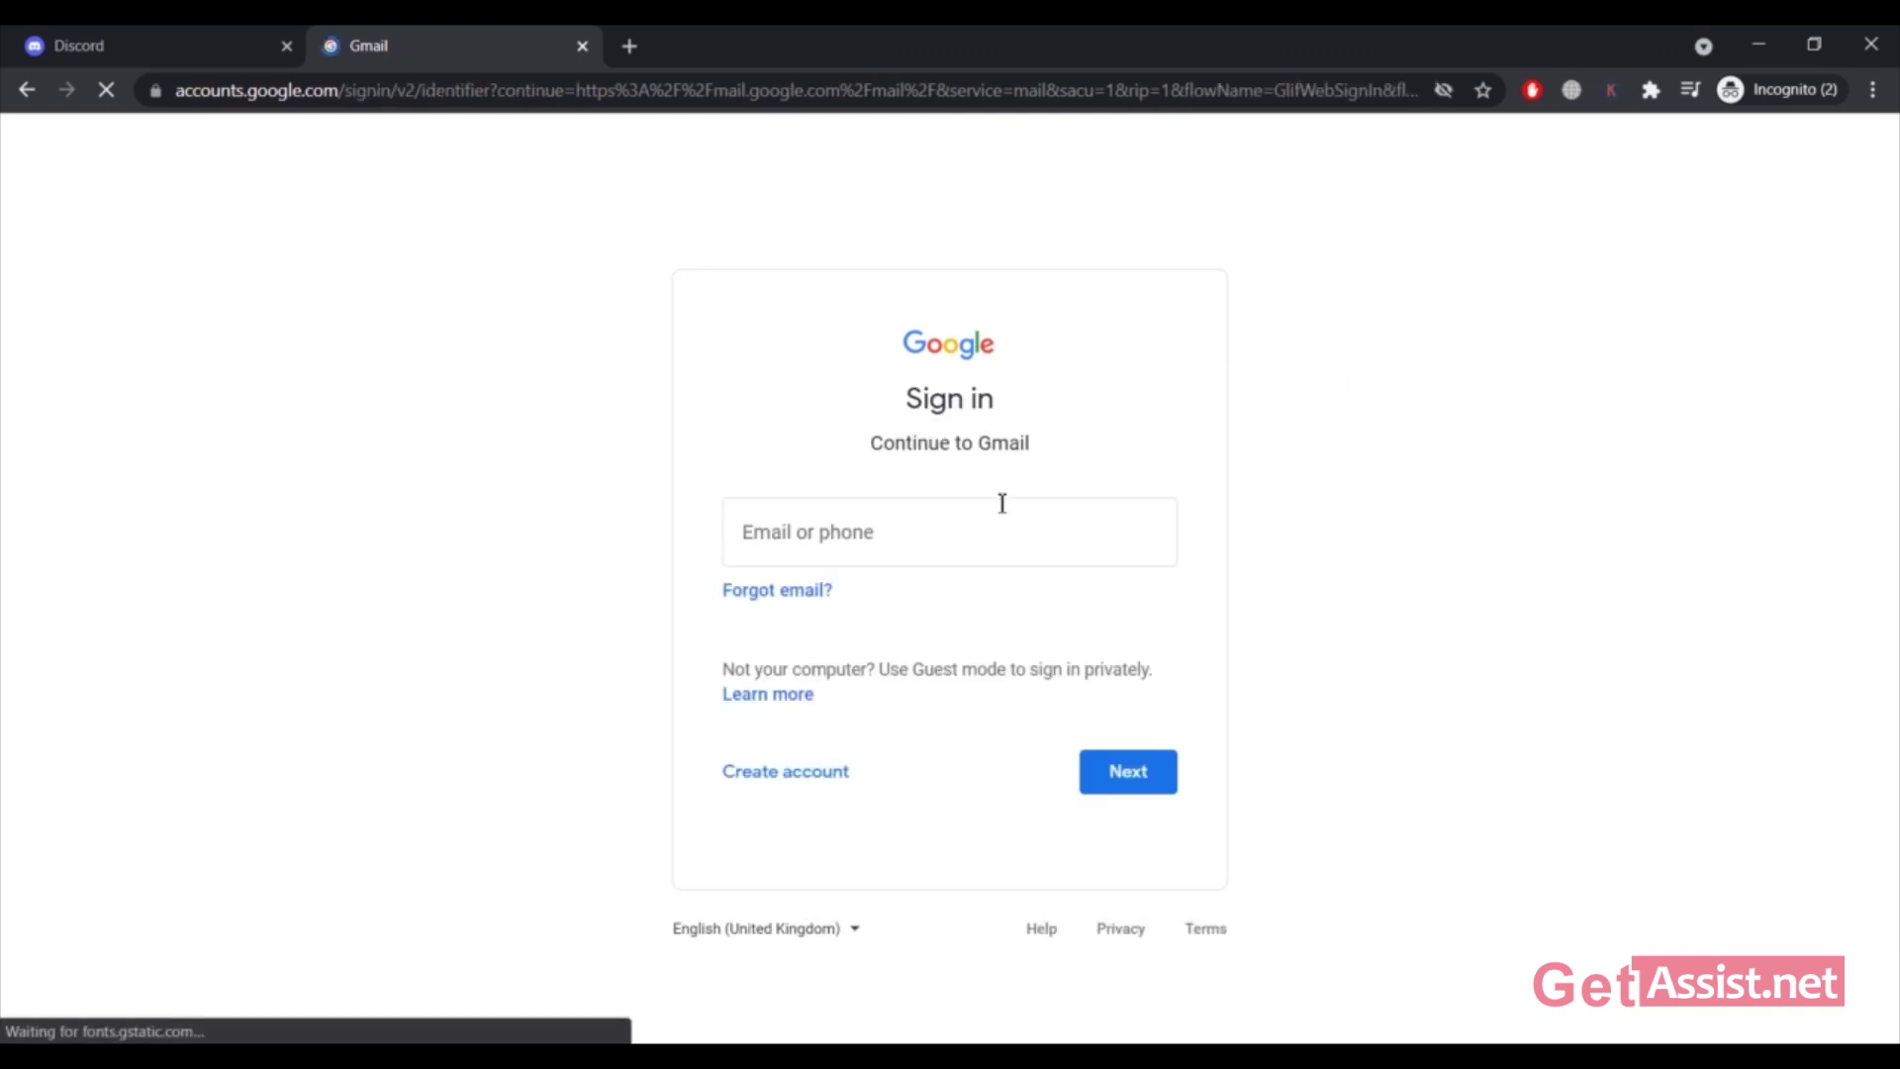
pyautogui.click(977, 518)
pyautogui.write('a')
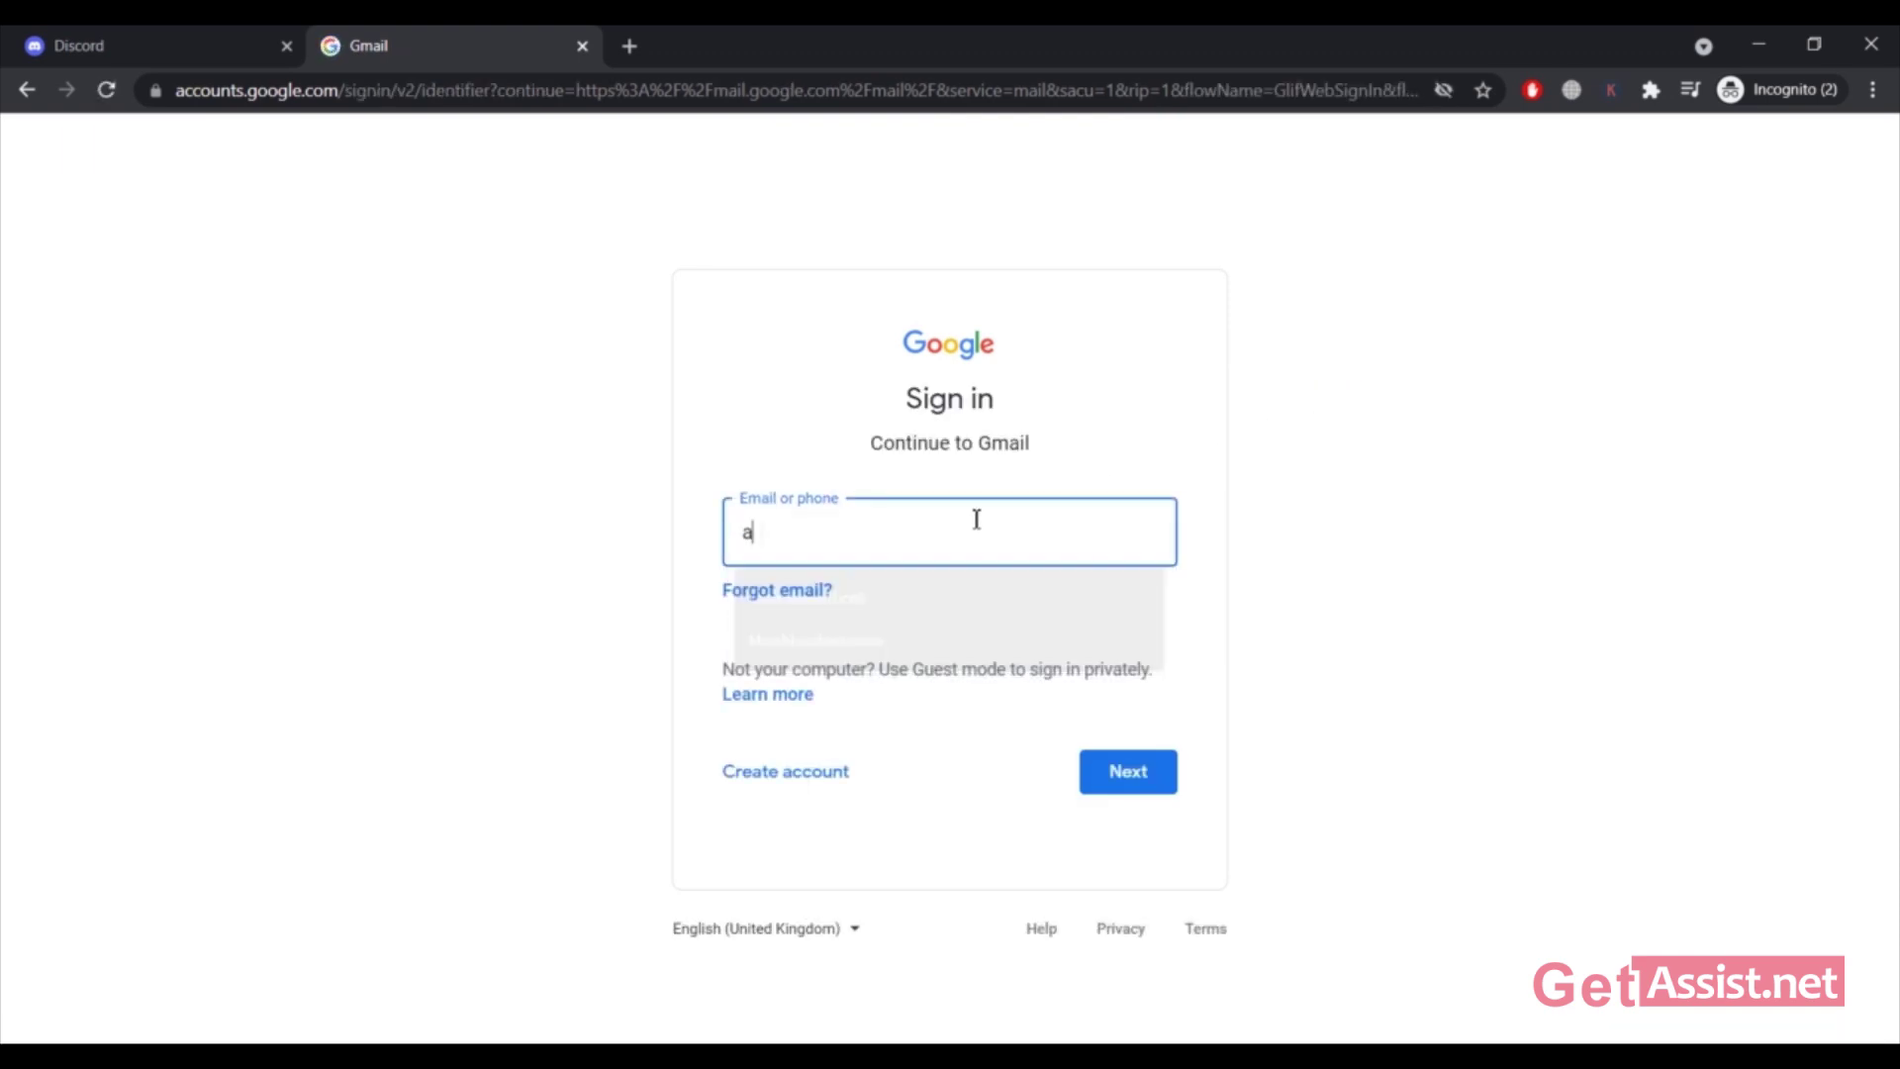
pyautogui.write('vxxxxxx')
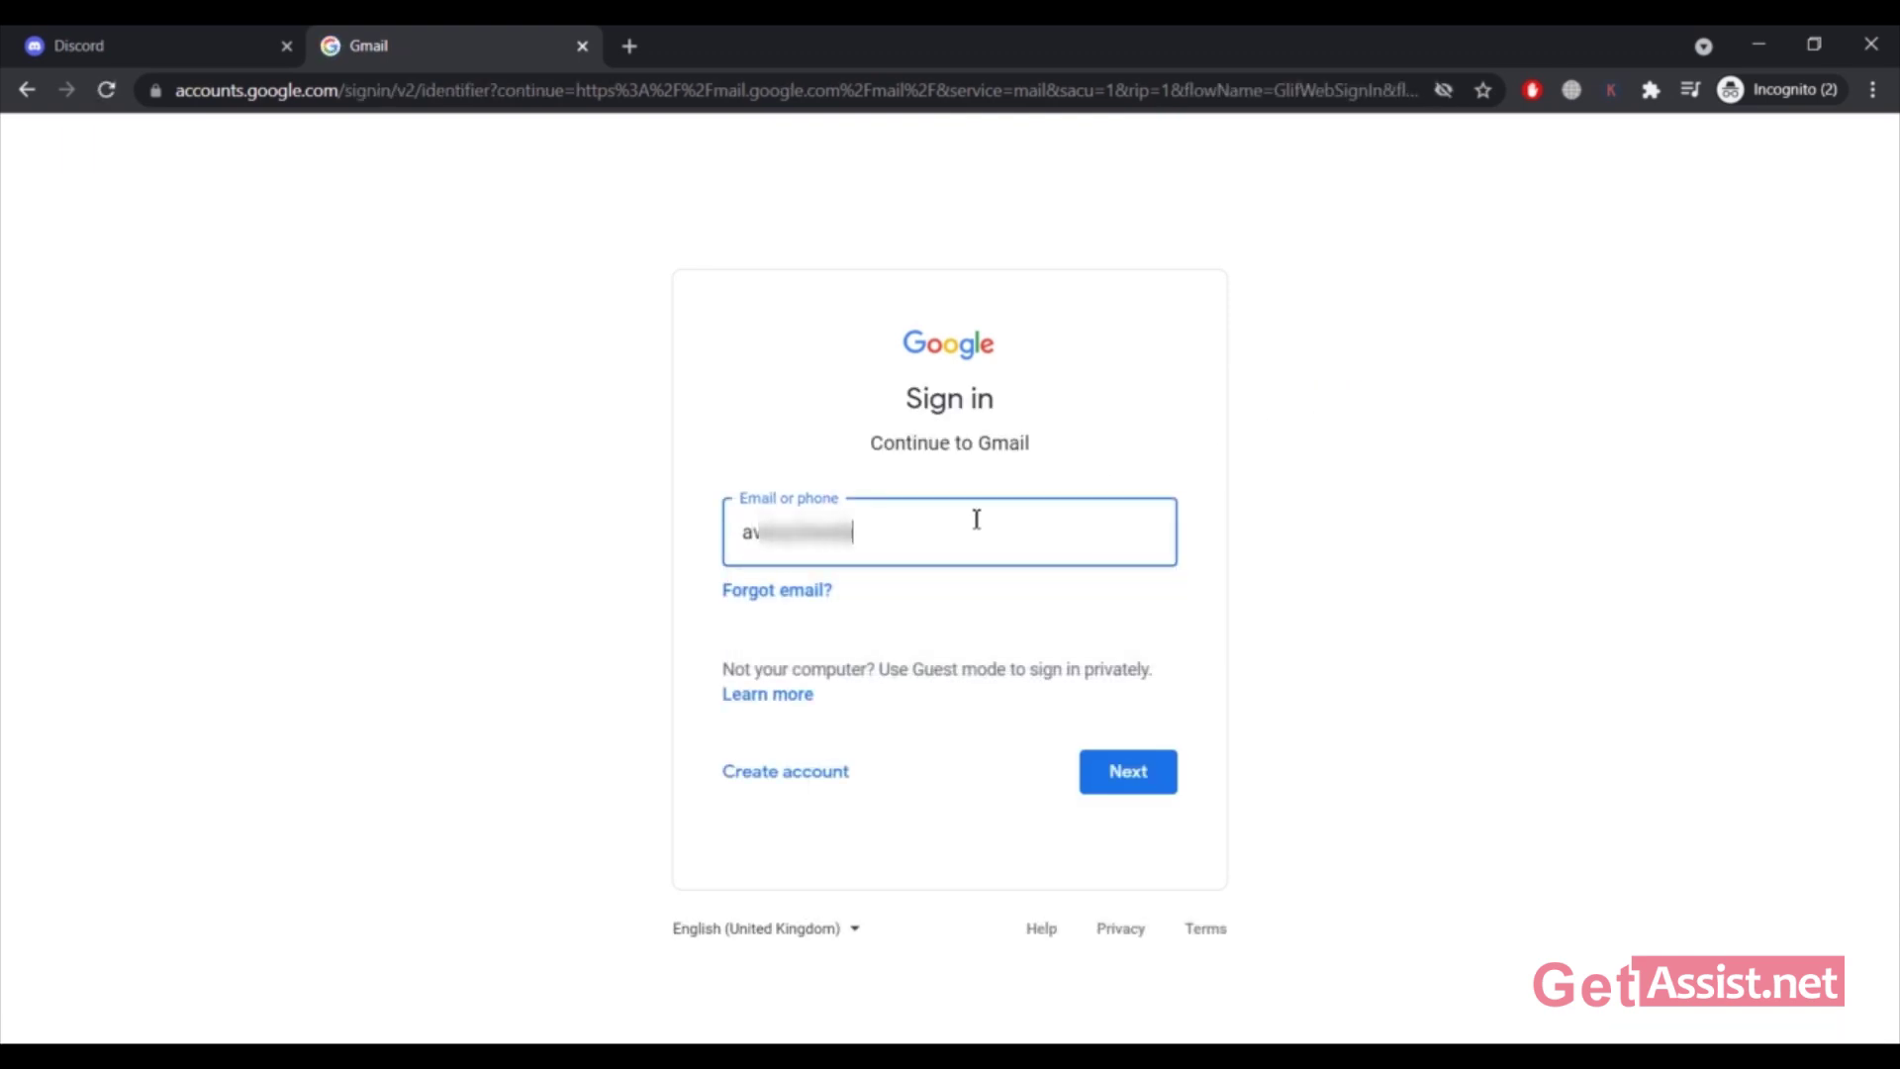
pyautogui.write('@gmail.com')
pyautogui.press('Return')
pyautogui.press('BackSpace')
pyautogui.press('BackSpace')
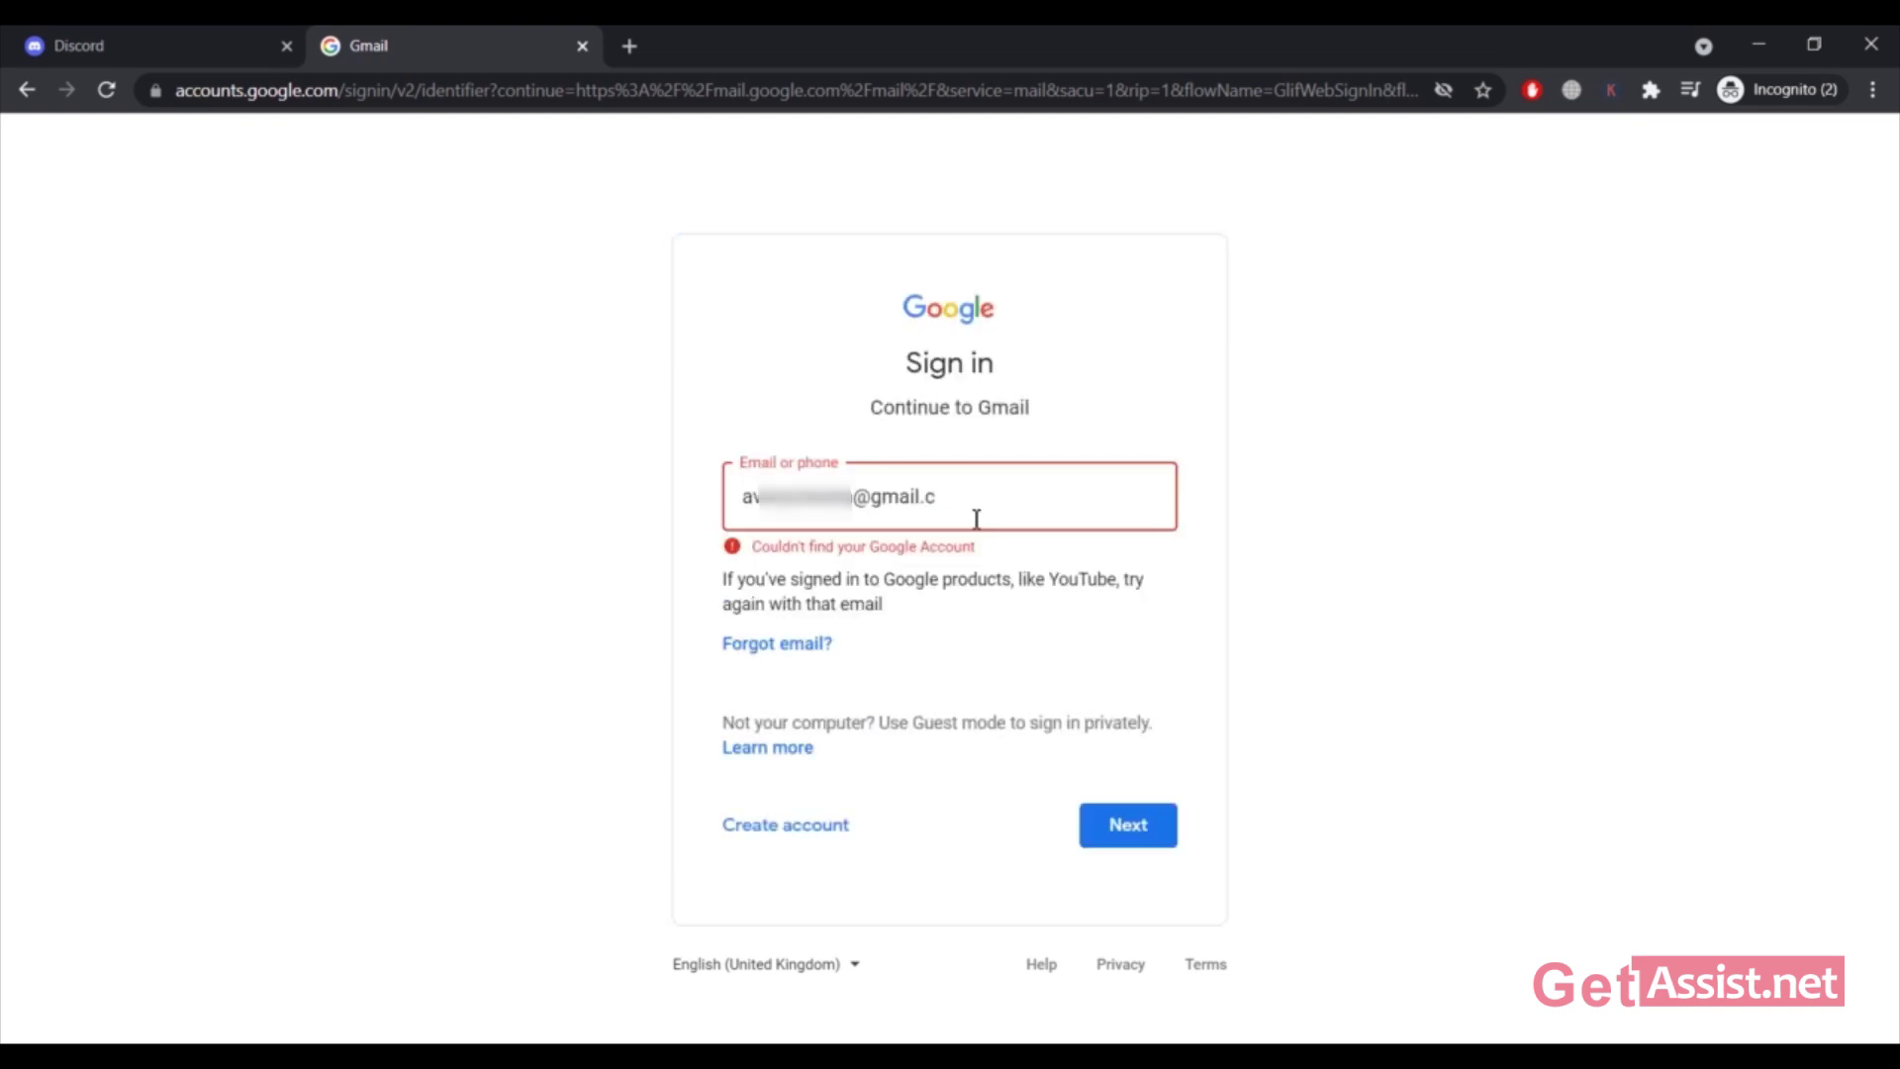
pyautogui.write('om')
pyautogui.press('Return')
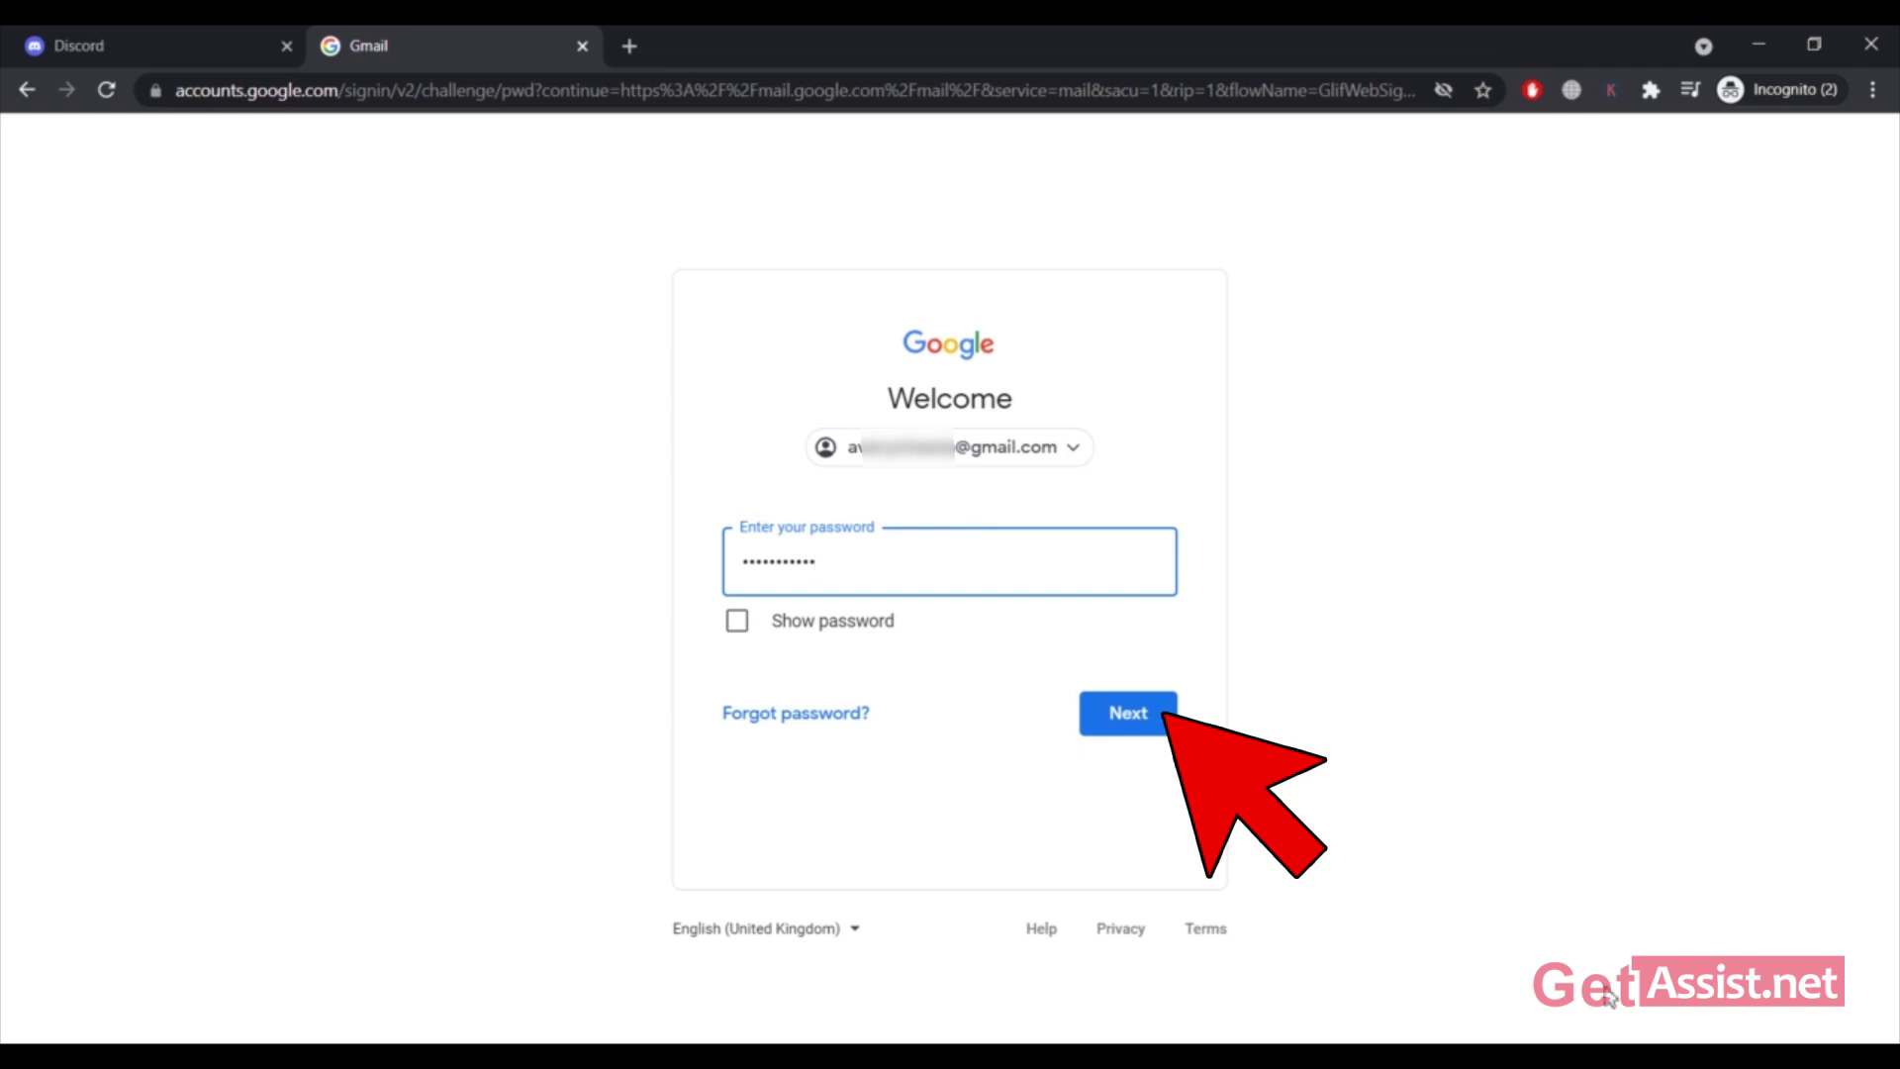
# Submit the Google password and the SMS verification code to reach the inbox.
pyautogui.click(1113, 730)
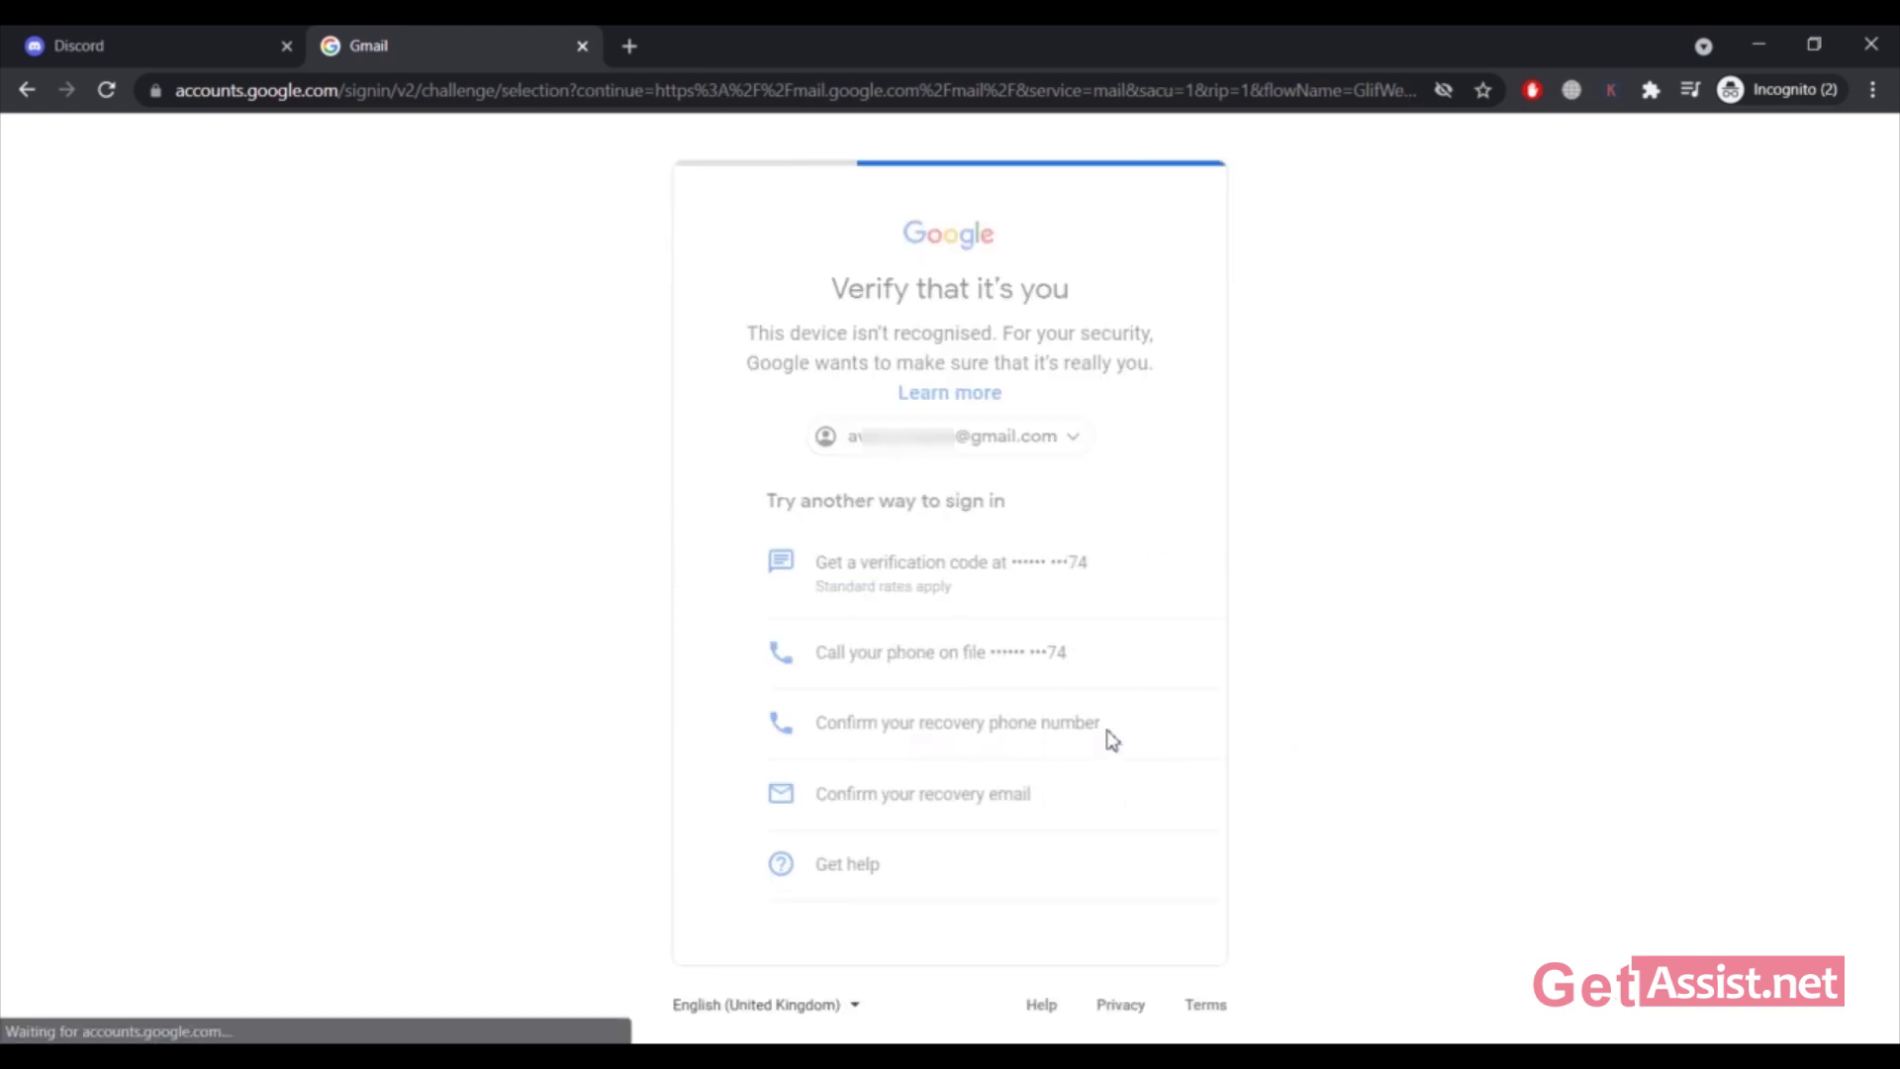
pyautogui.click(1018, 588)
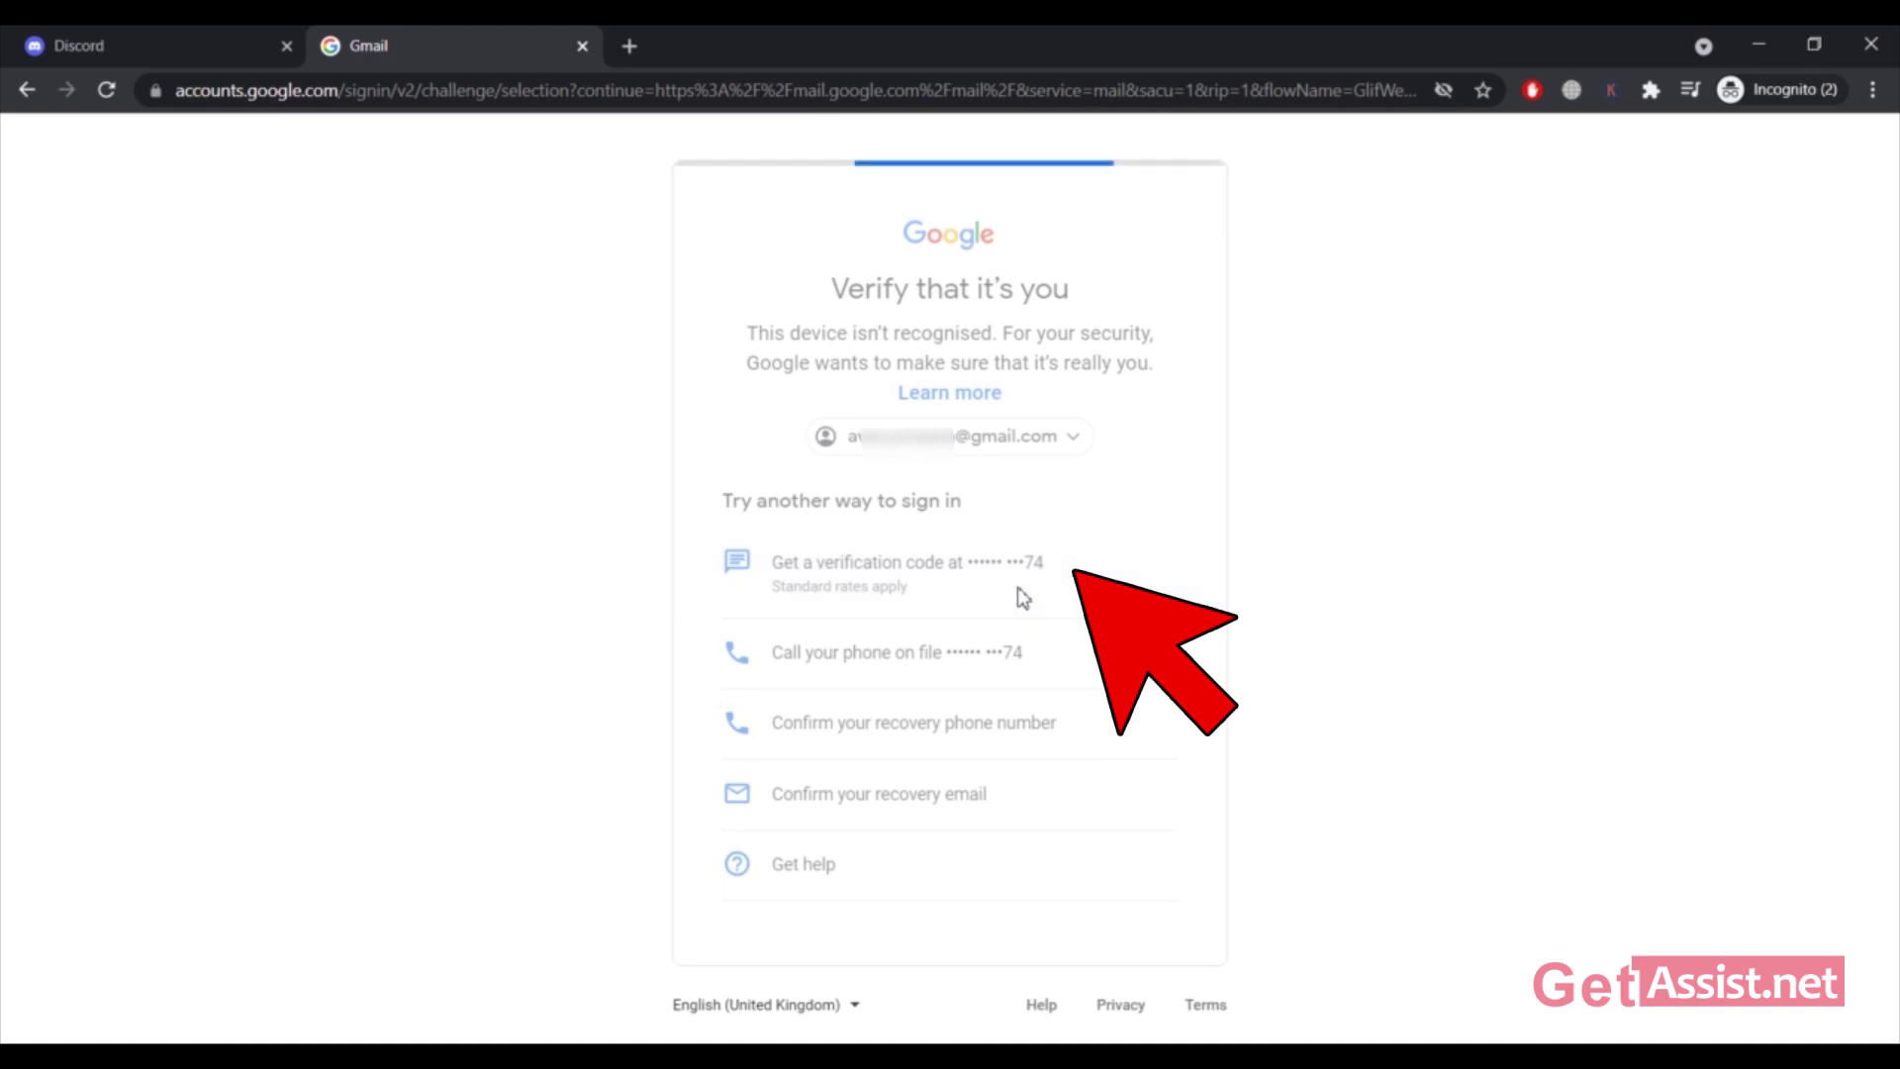
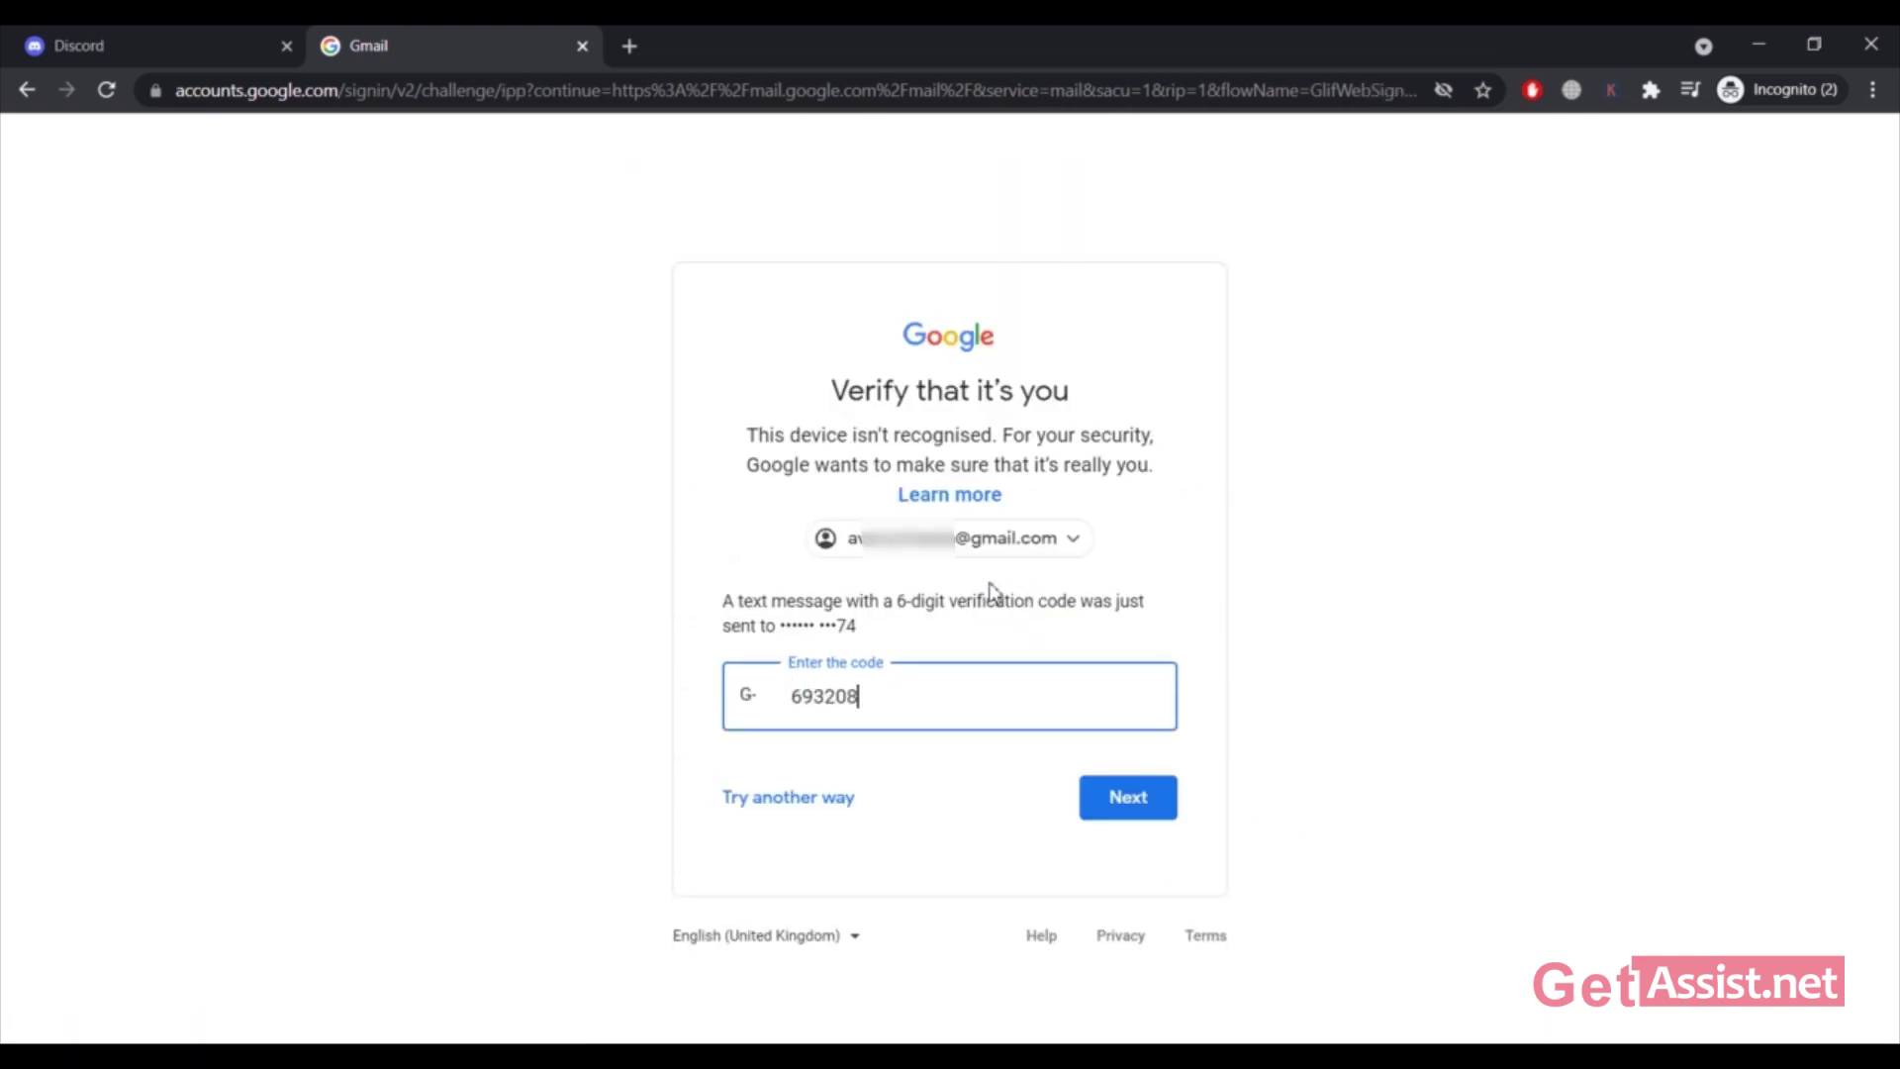
pyautogui.press('Return')
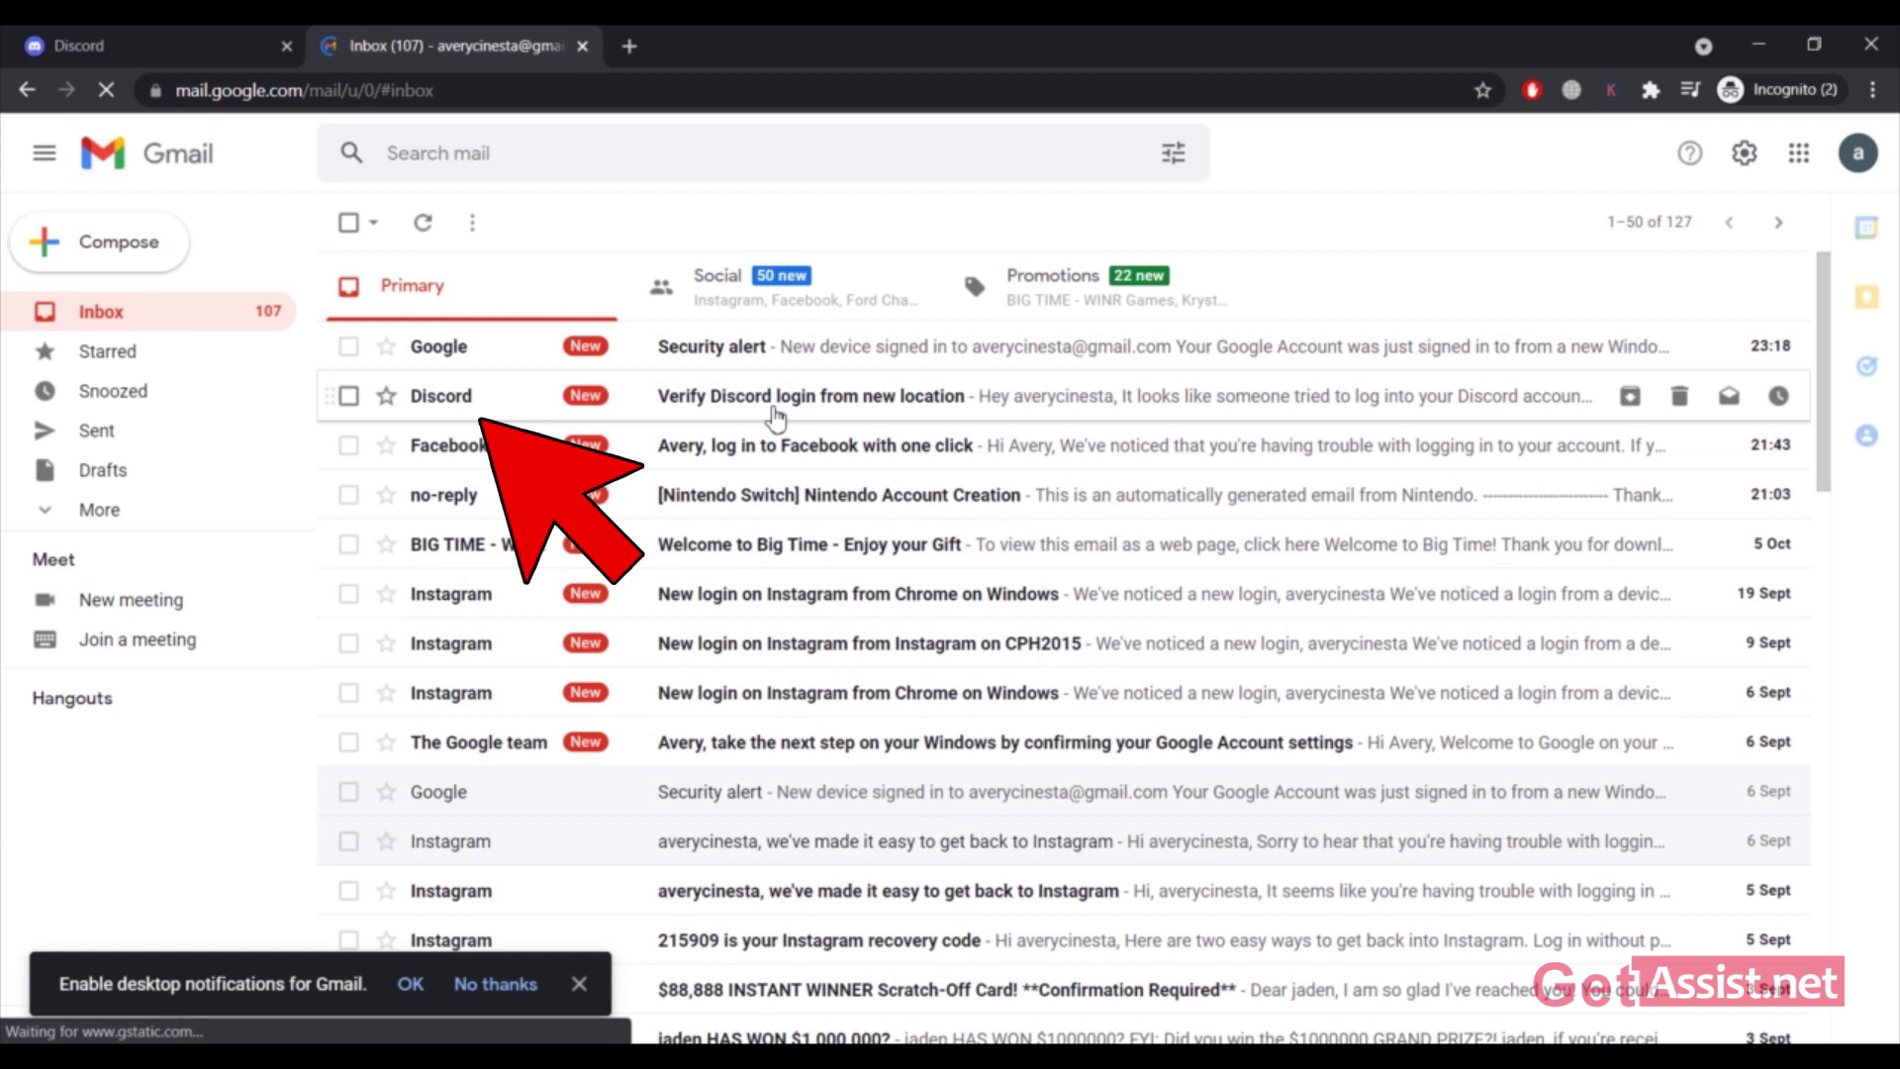
# Read the 'Verify Discord login from new location' email, highlighting its opening and two-factor P.S.
pyautogui.click(1083, 411)
pyautogui.scroll(-2, 1064, 594)
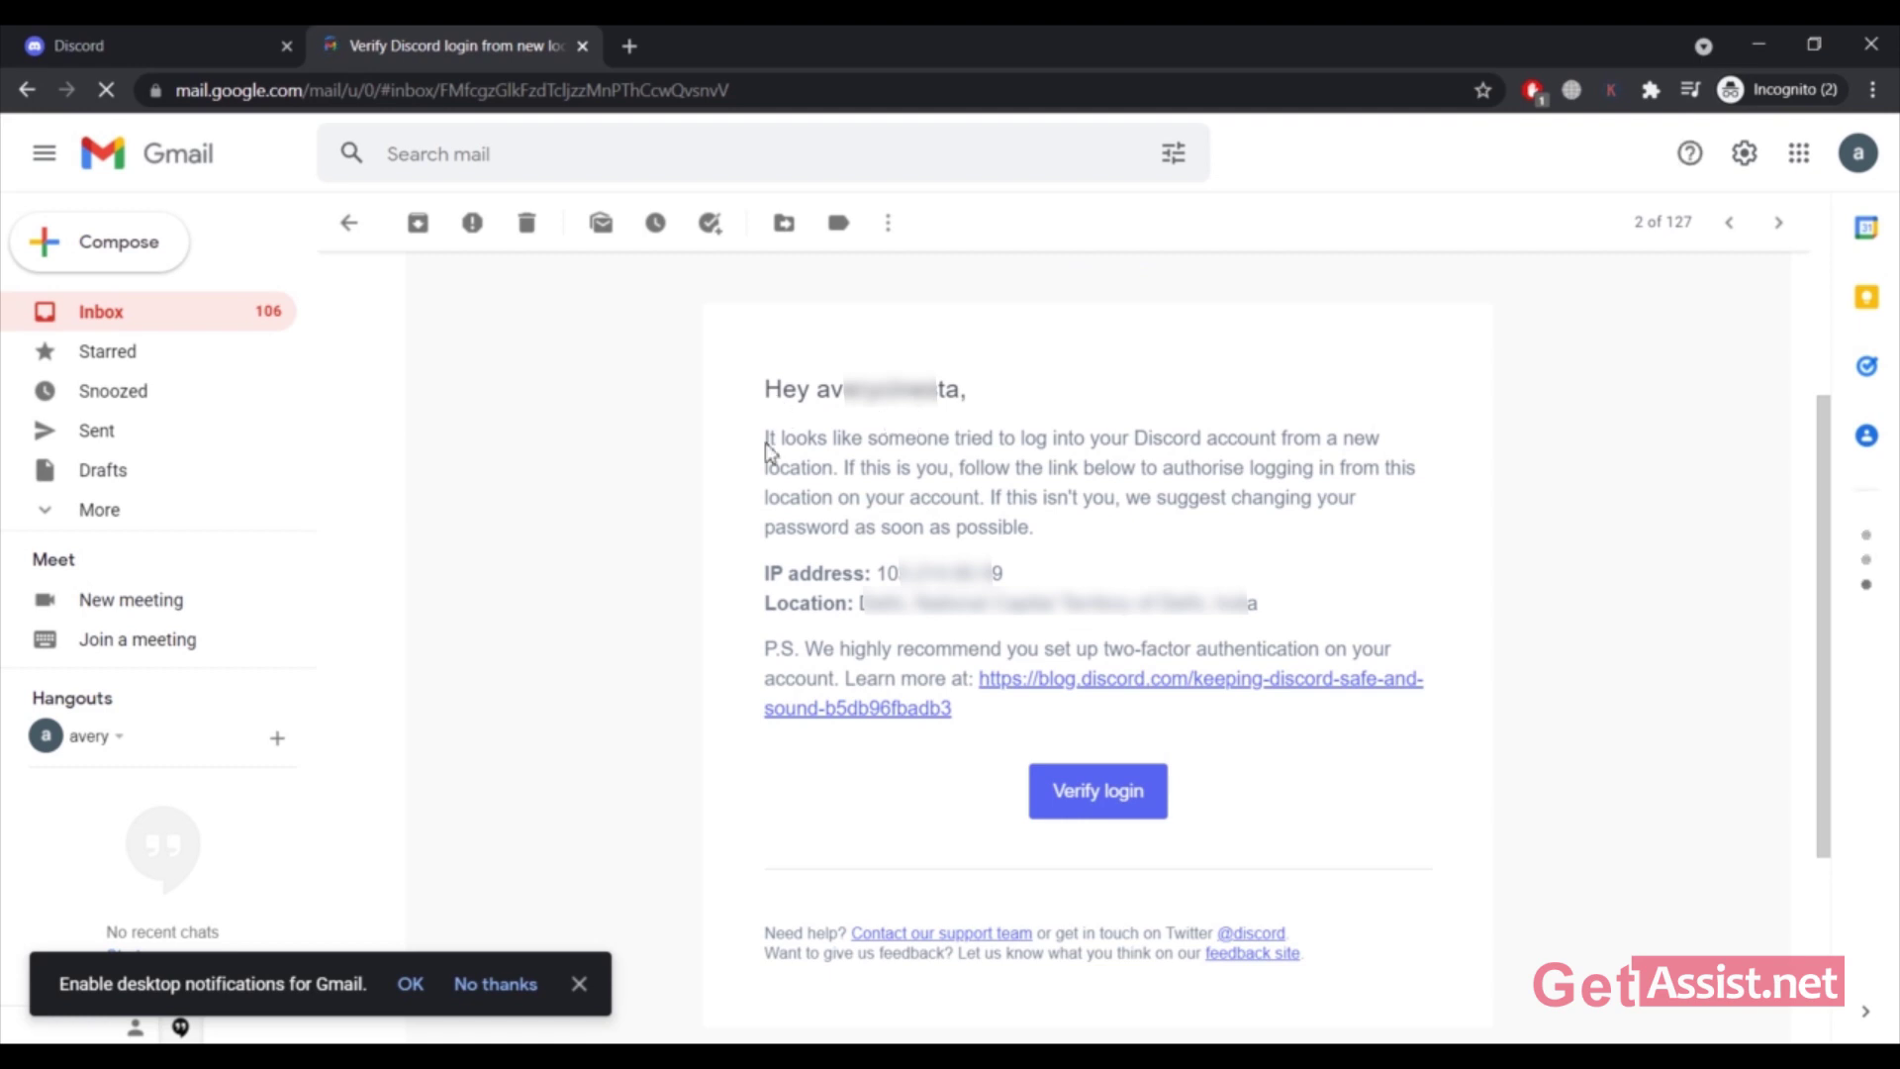
pyautogui.moveTo(763, 436); pyautogui.dragTo(1057, 527)
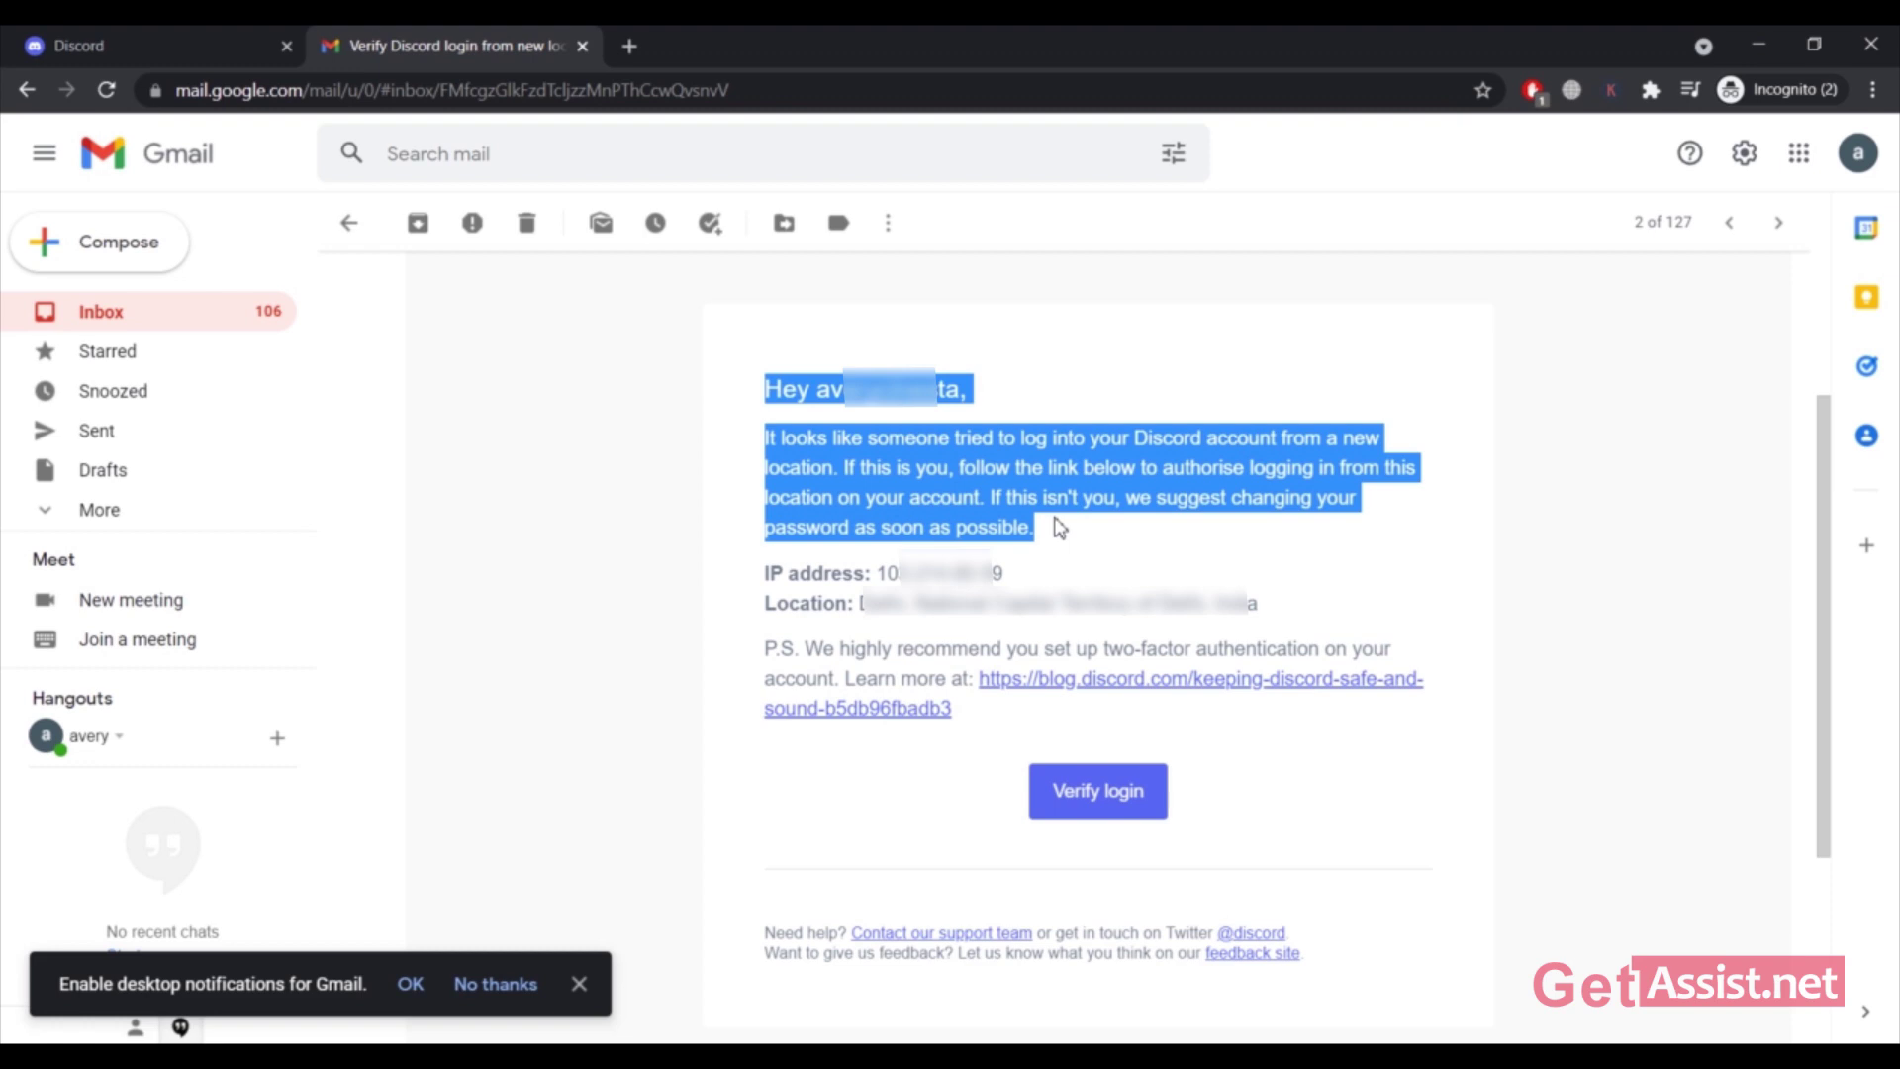
pyautogui.click(1053, 633)
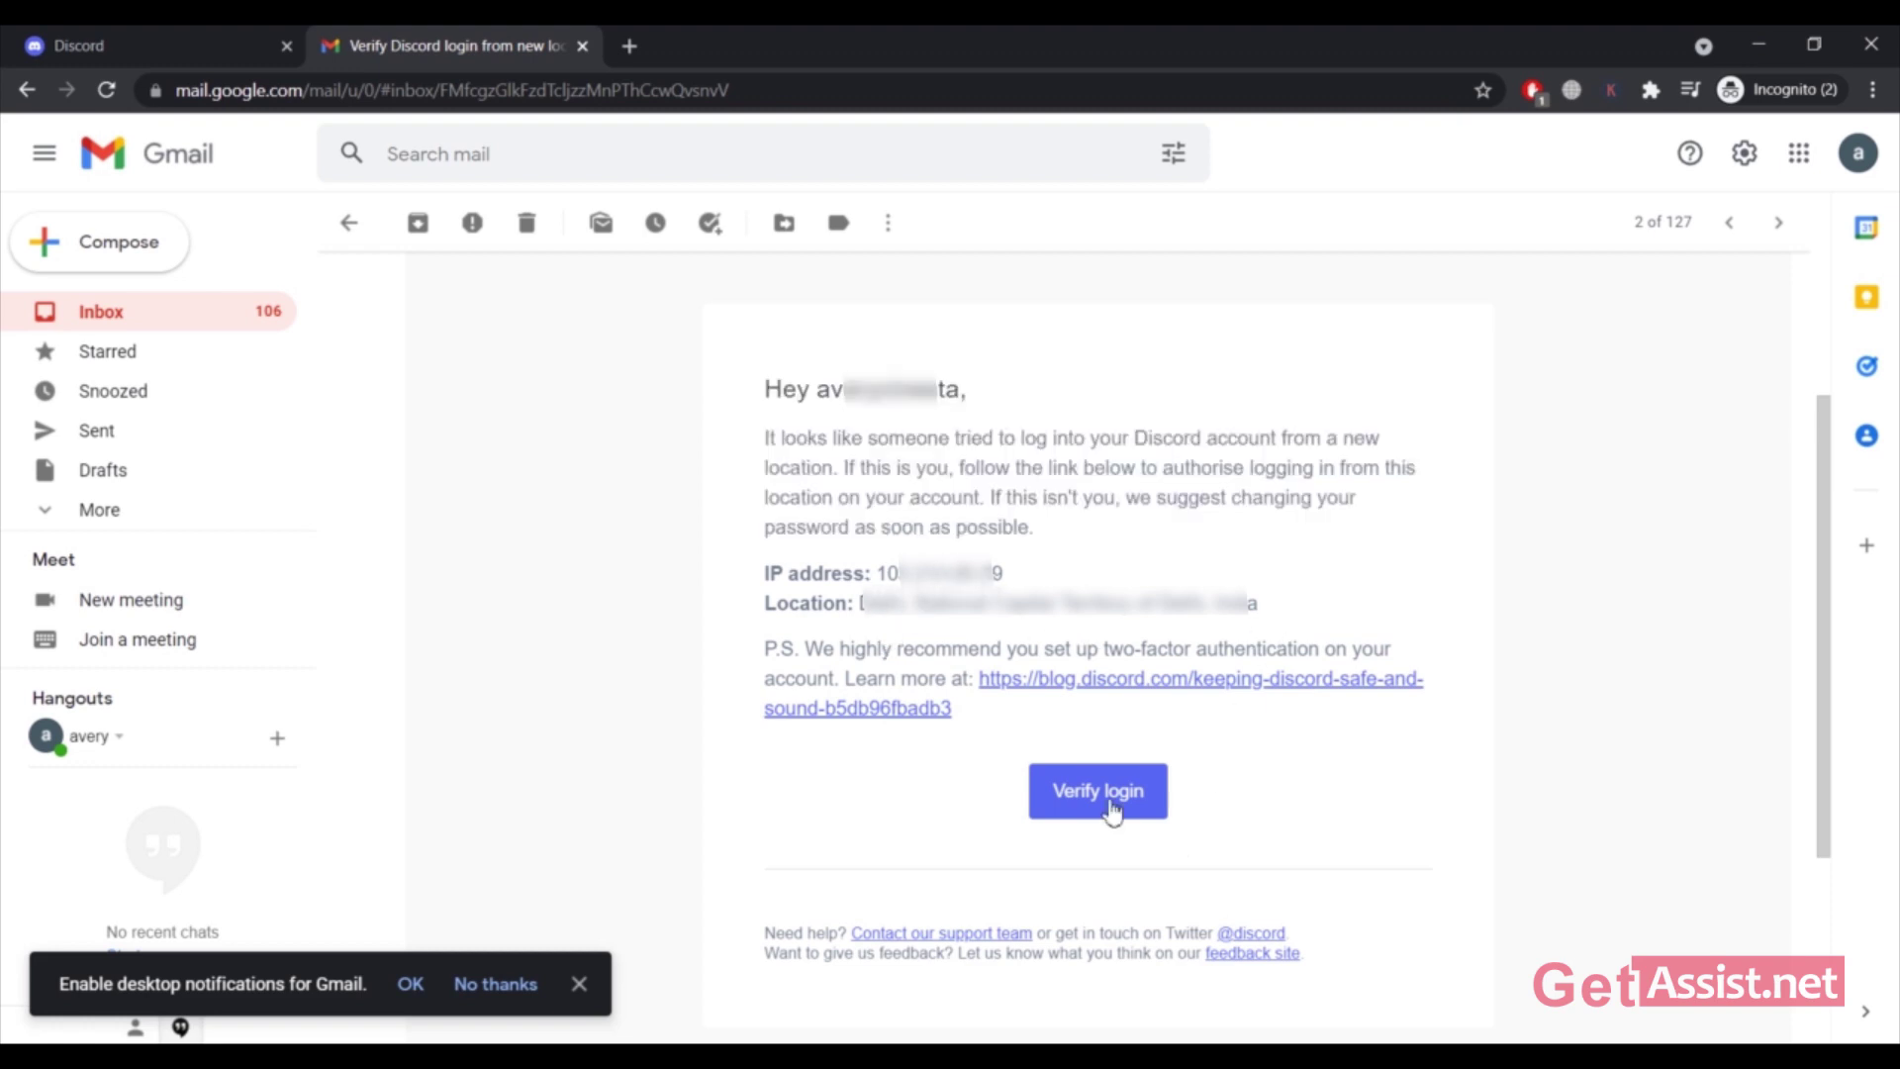
pyautogui.moveTo(766, 649); pyautogui.dragTo(846, 699)
pyautogui.click(1118, 735)
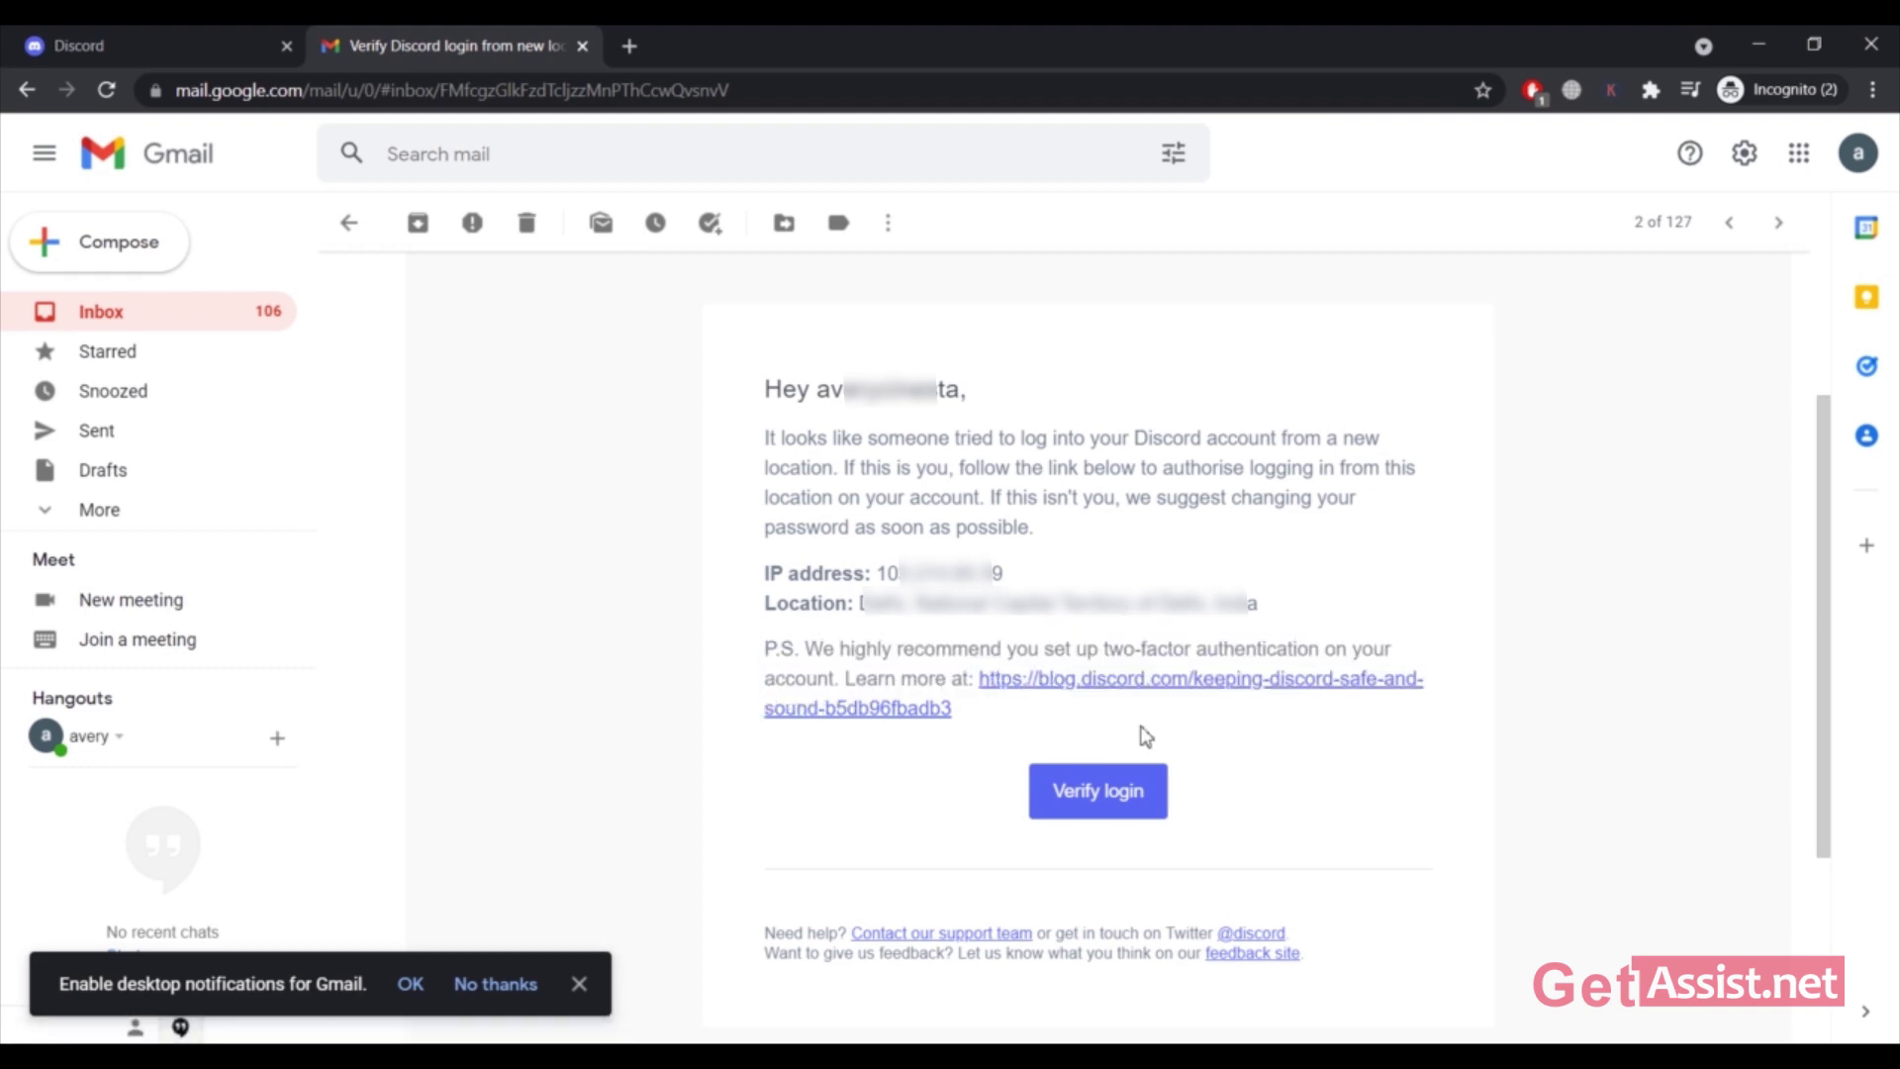
# Open the email's blog.discord.com safety article in a new tab, skim it, then close it.
pyautogui.rightClick(1290, 693)
pyautogui.click(1326, 700)
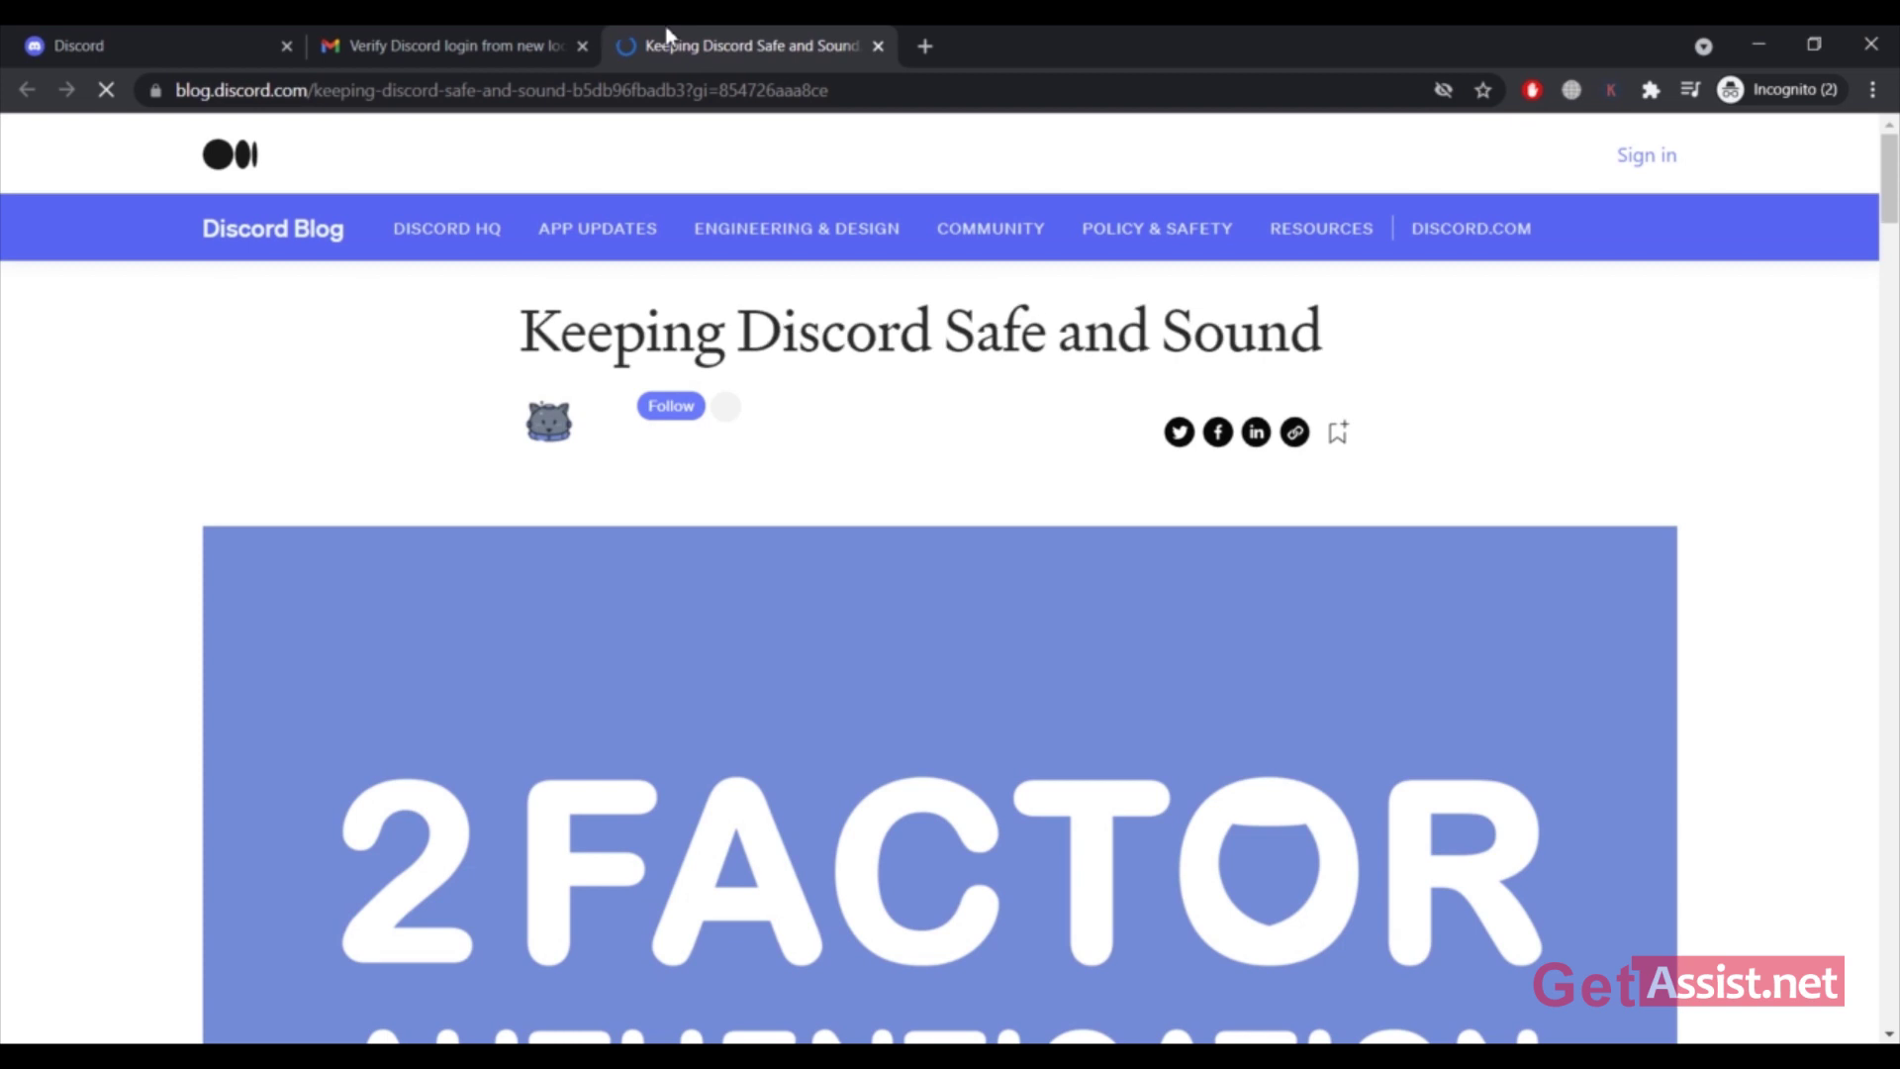
pyautogui.scroll(-5, 743, 466)
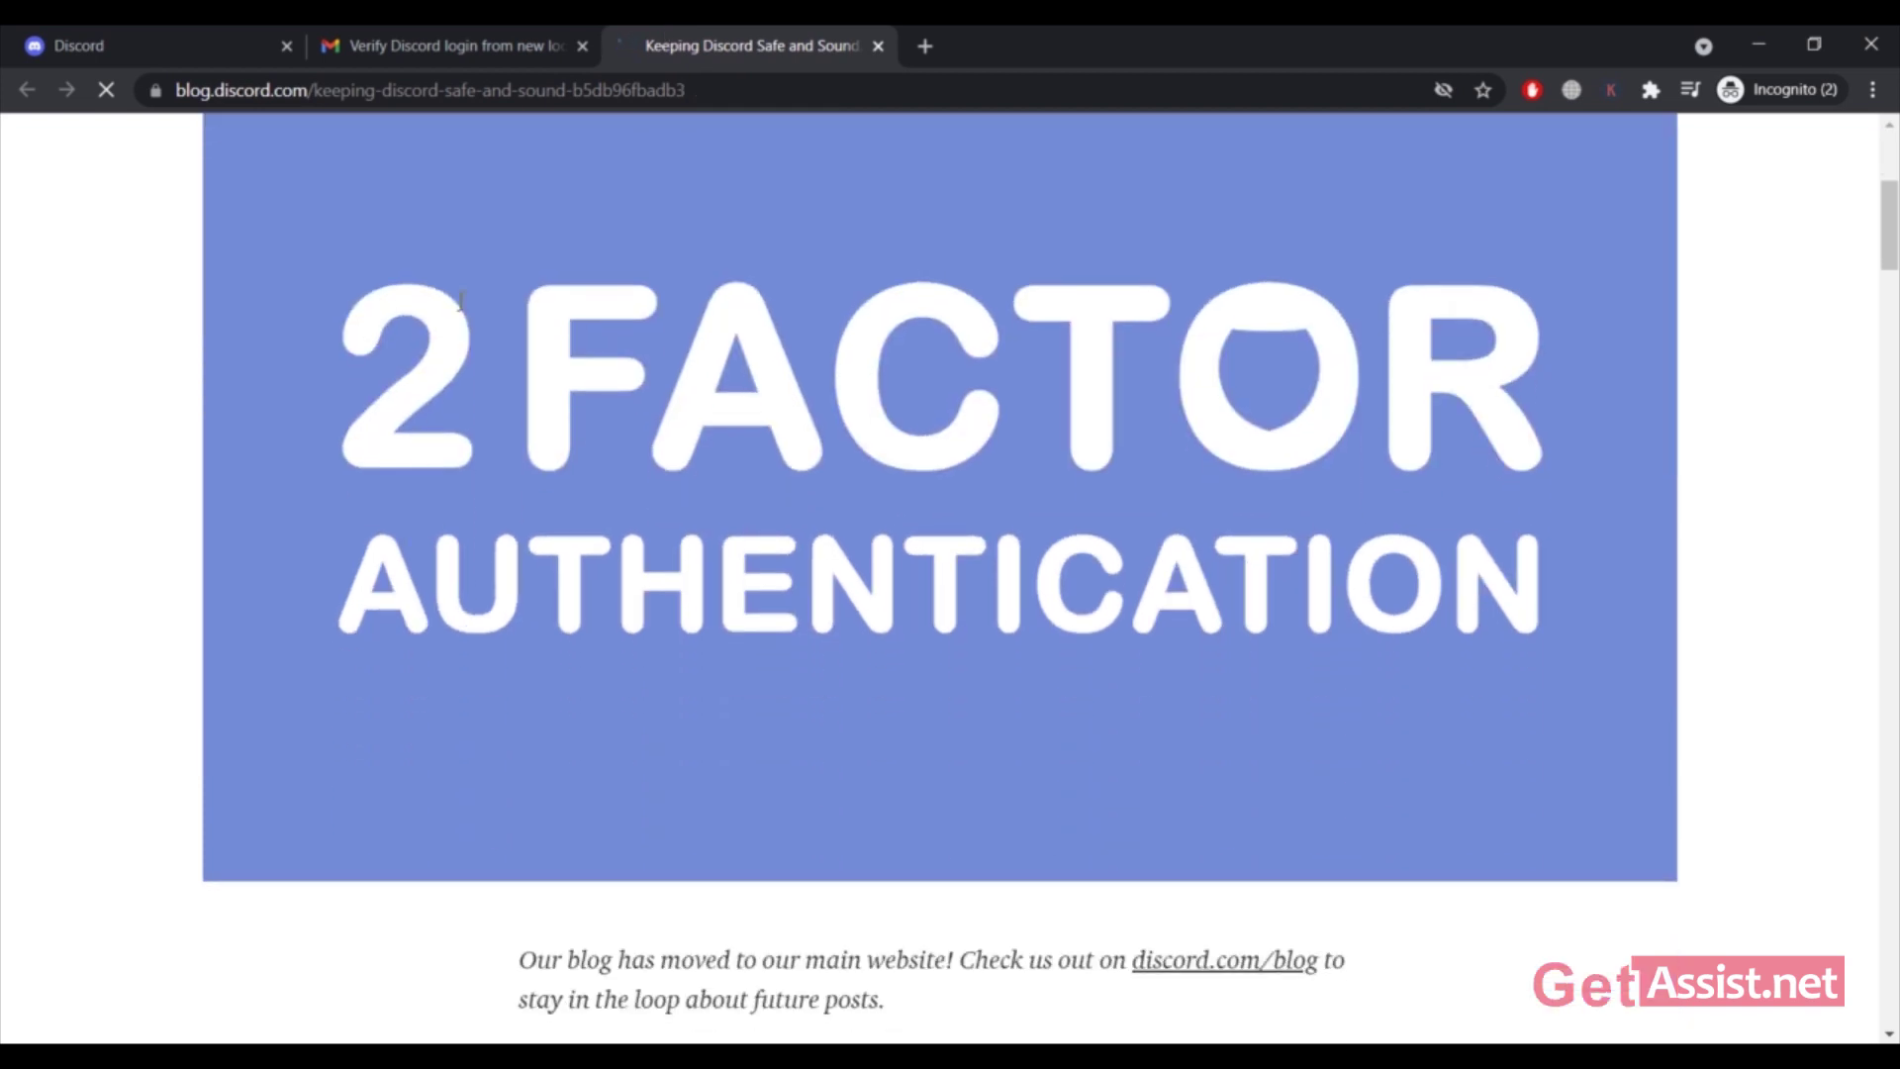
pyautogui.scroll(-5, 552, 668)
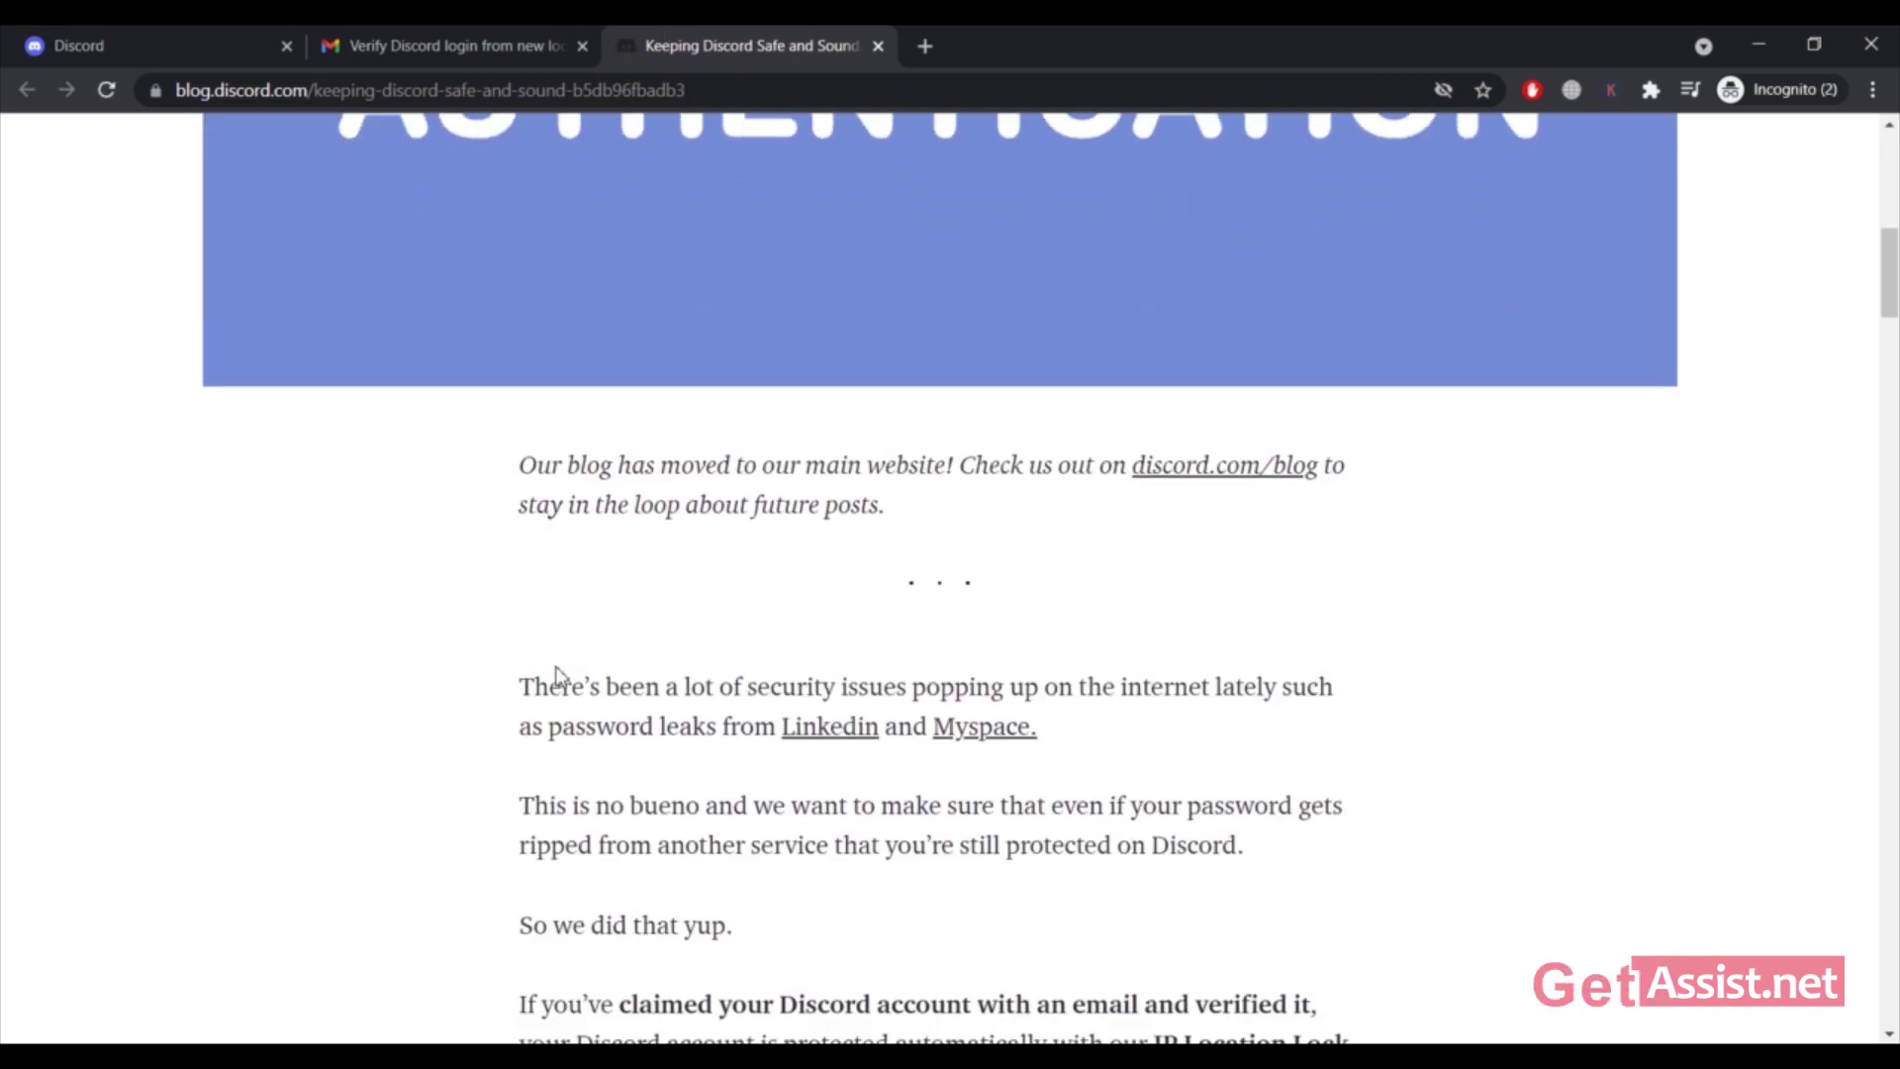
pyautogui.hotkey('ctrl', 'w')
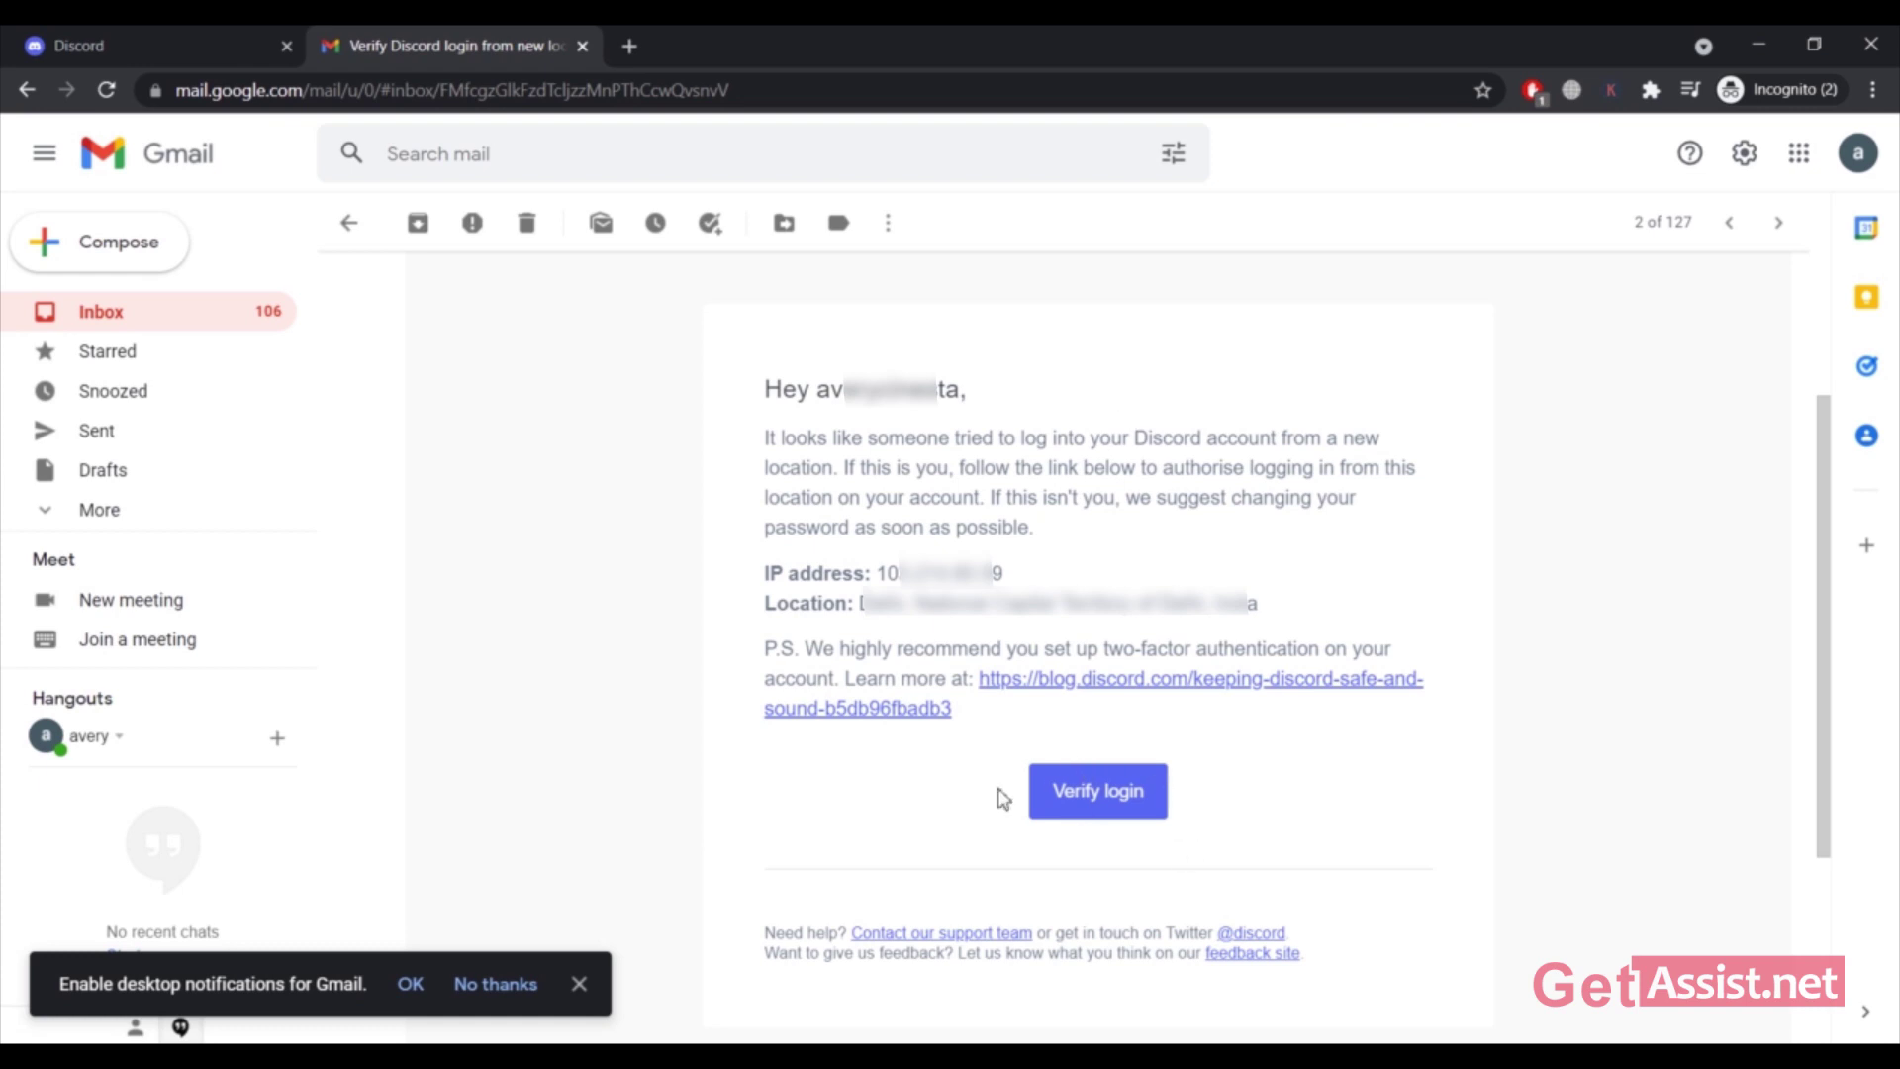
# Use the email's Verify login button to authorise the new IP address.
pyautogui.click(1074, 800)
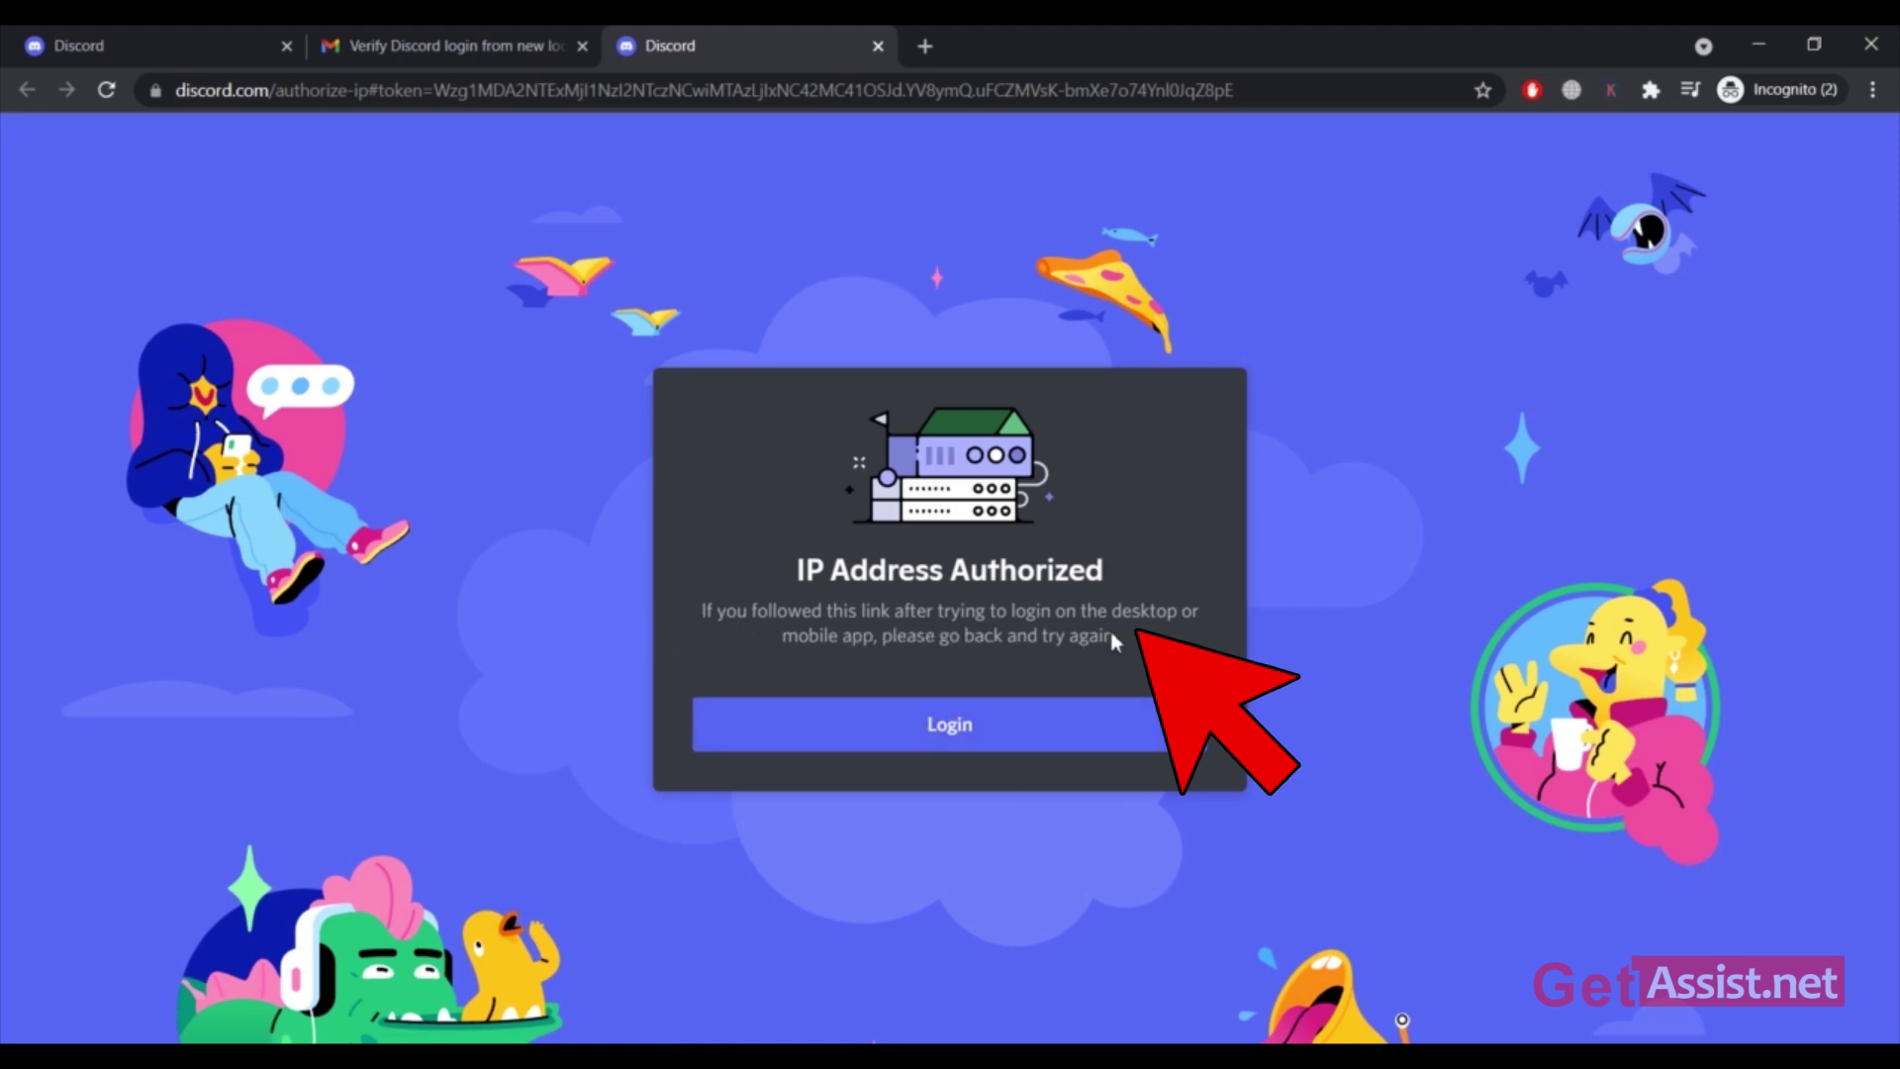
# Enter the account e-mail and password on the Welcome back form, retyping the password after the error.
pyautogui.click(962, 731)
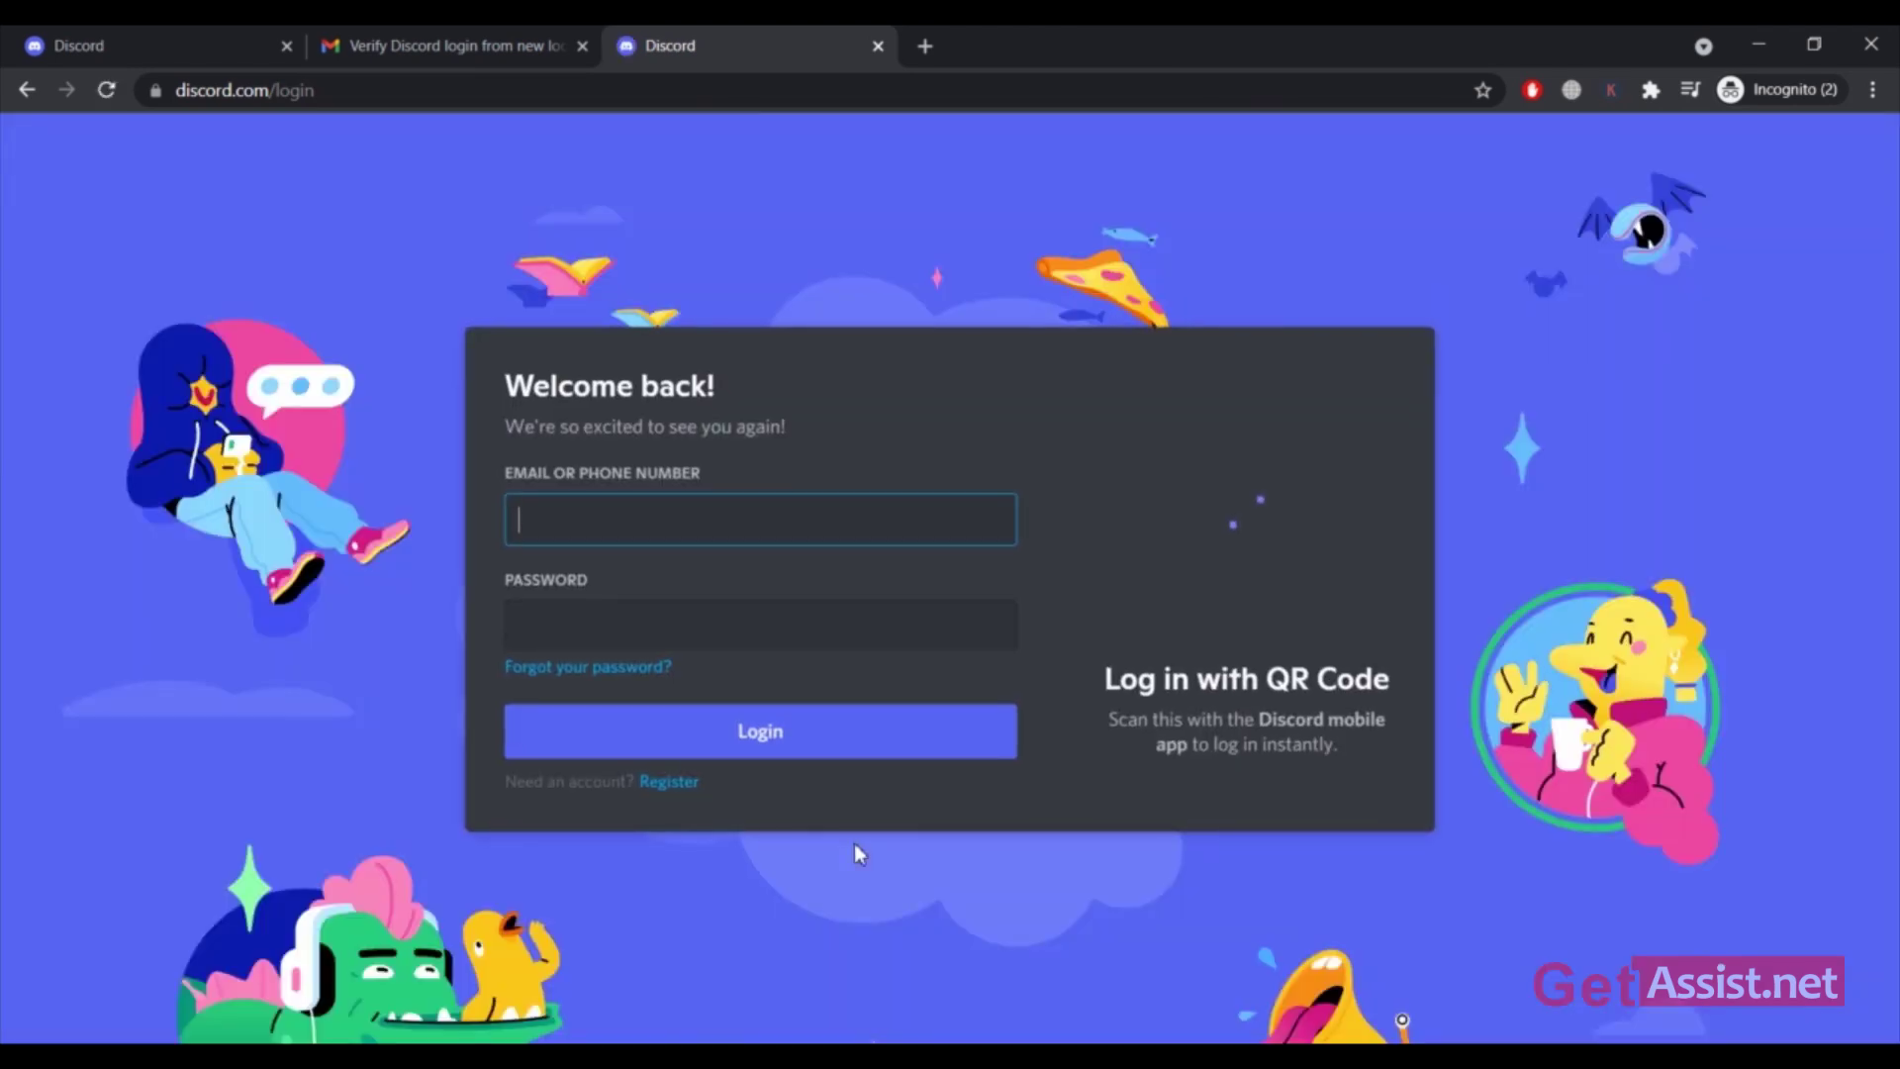
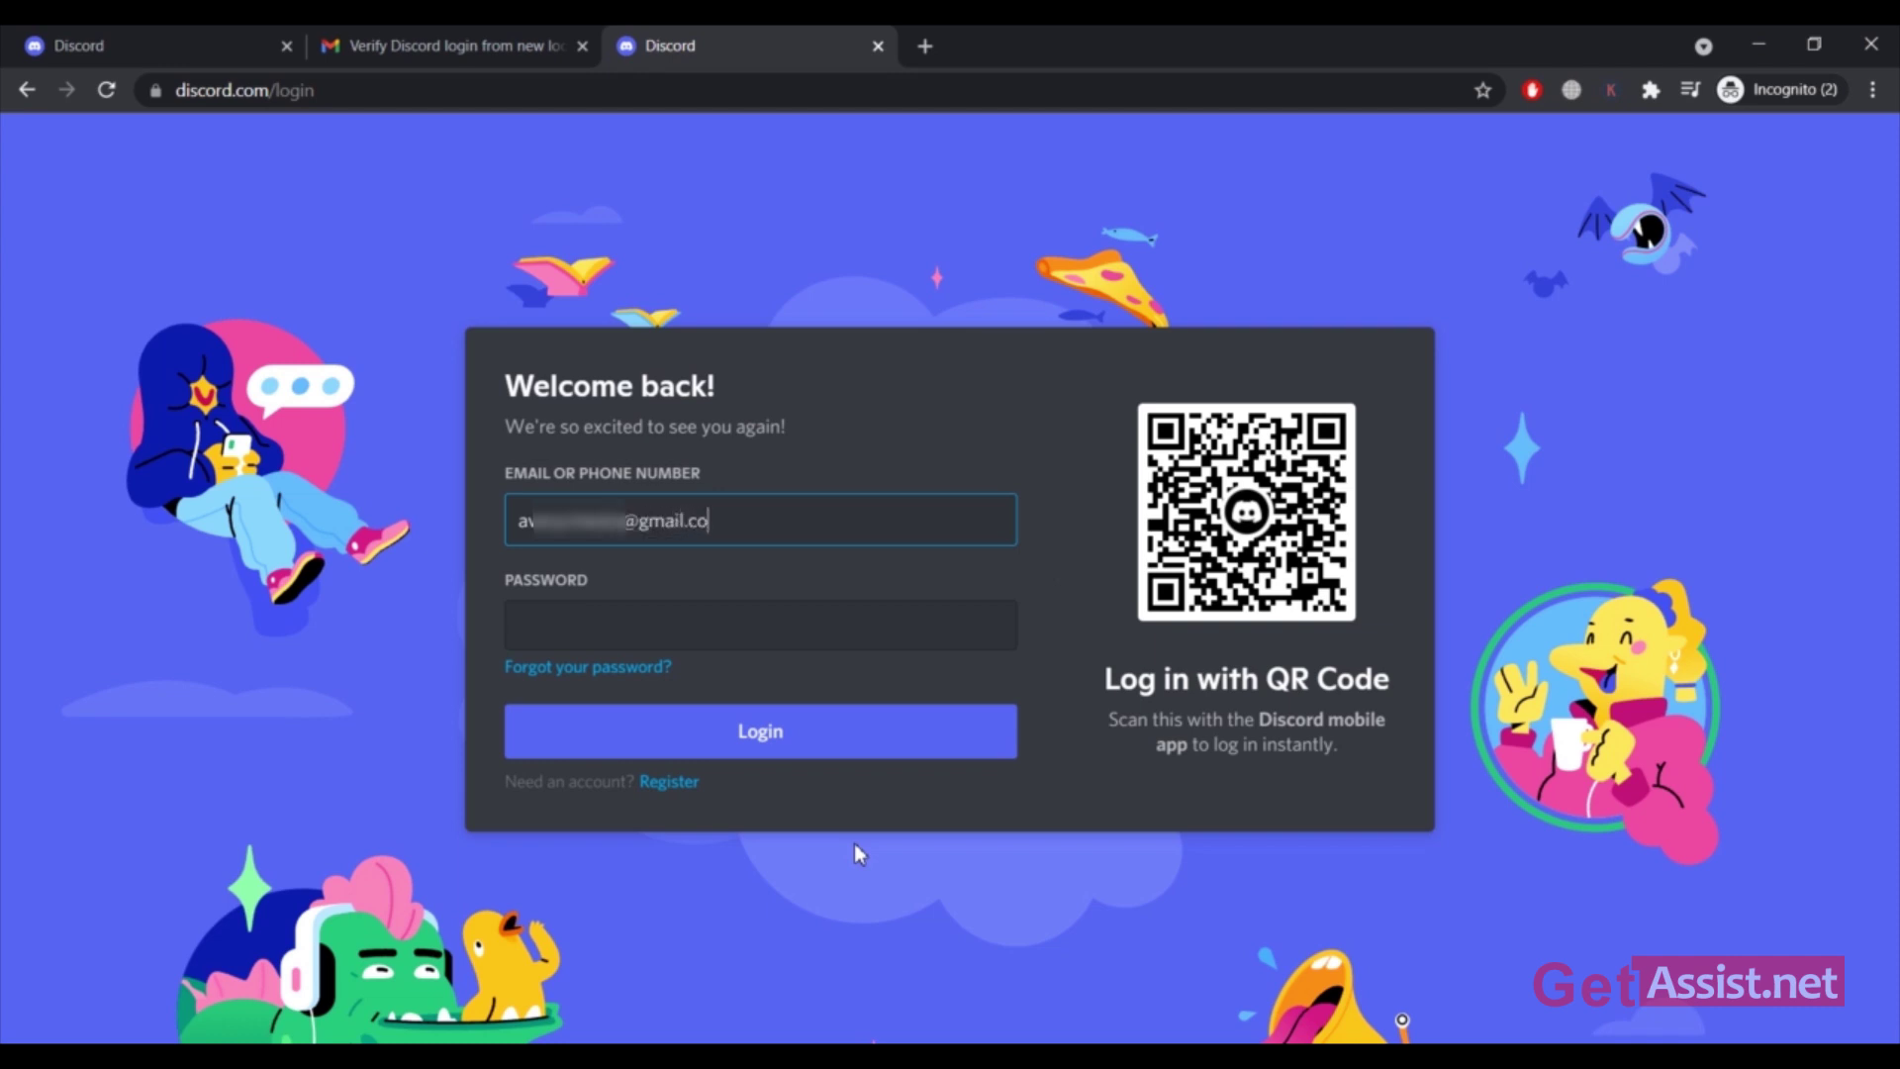
pyautogui.click(597, 624)
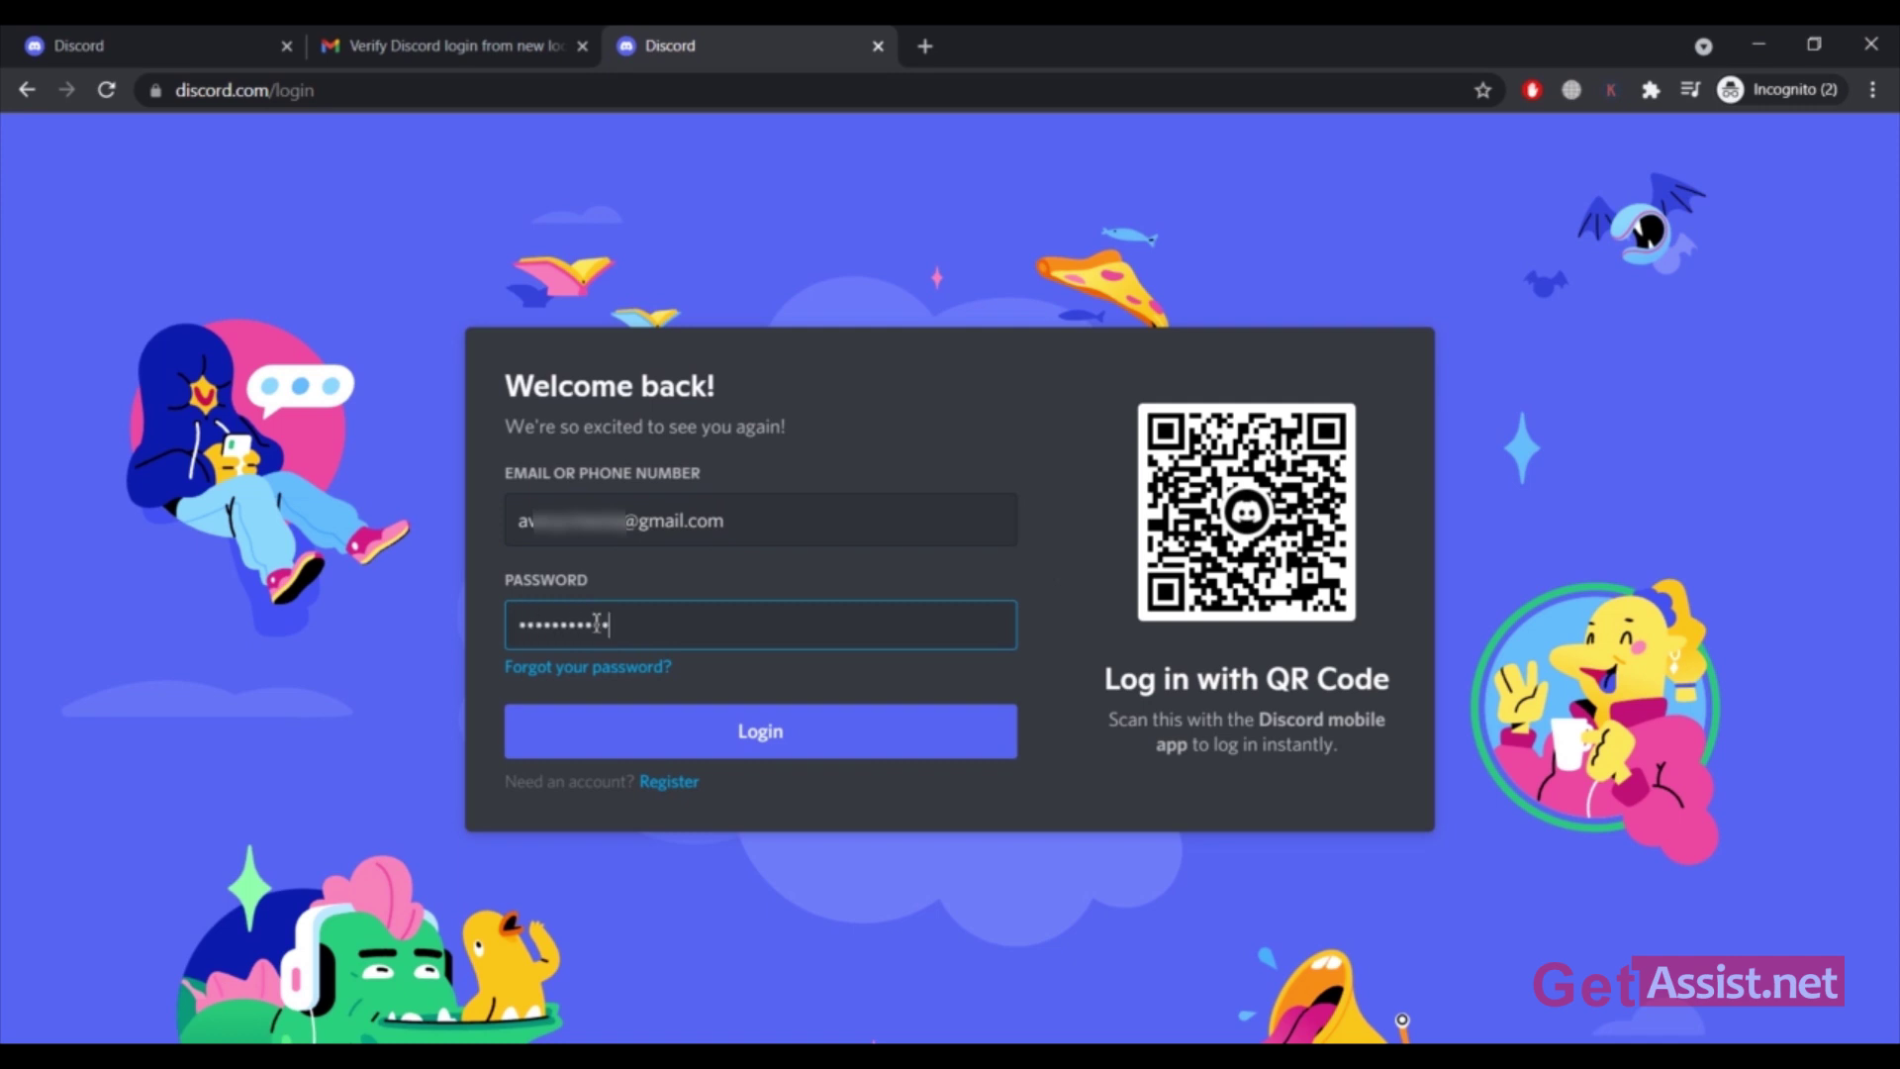
pyautogui.click(772, 748)
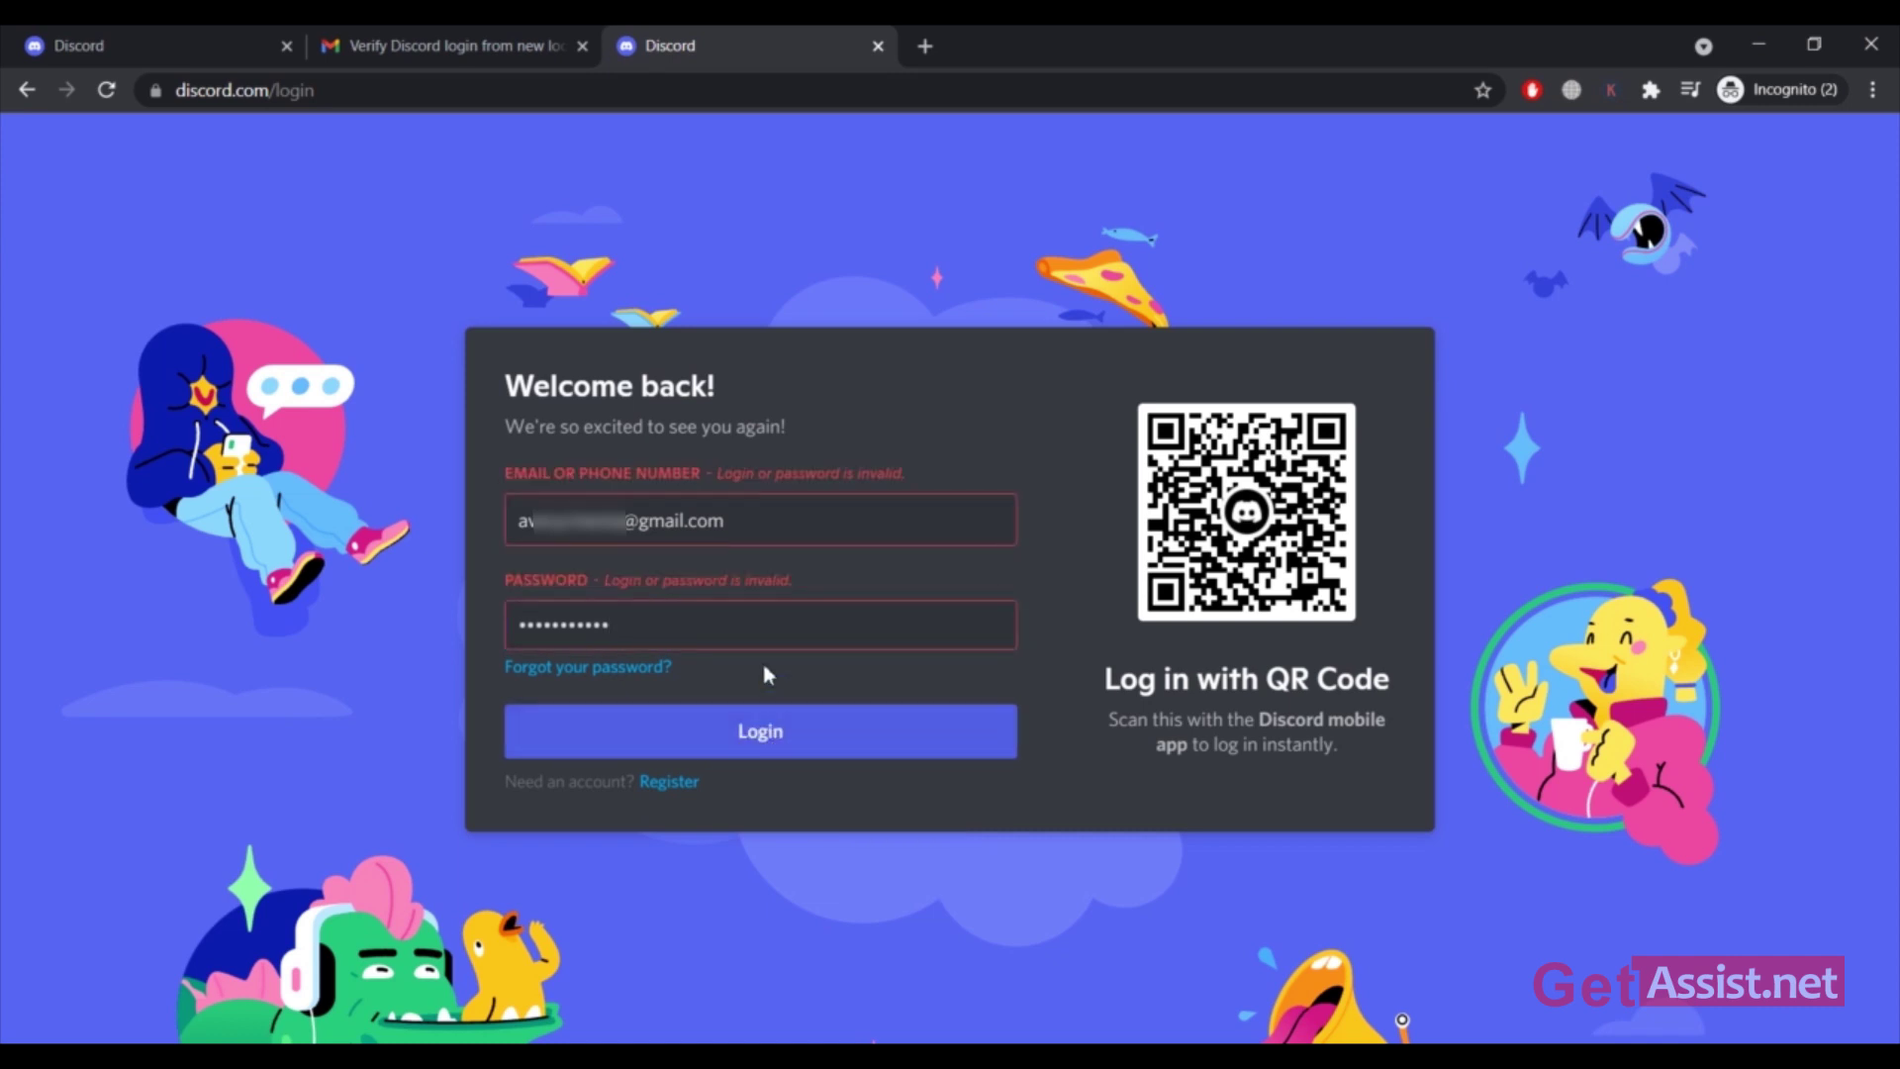
pyautogui.moveTo(649, 624); pyautogui.dragTo(262, 619)
pyautogui.write('***********')
# Submit the corrected login and close the Student Hubs invitation.
pyautogui.press('Return')
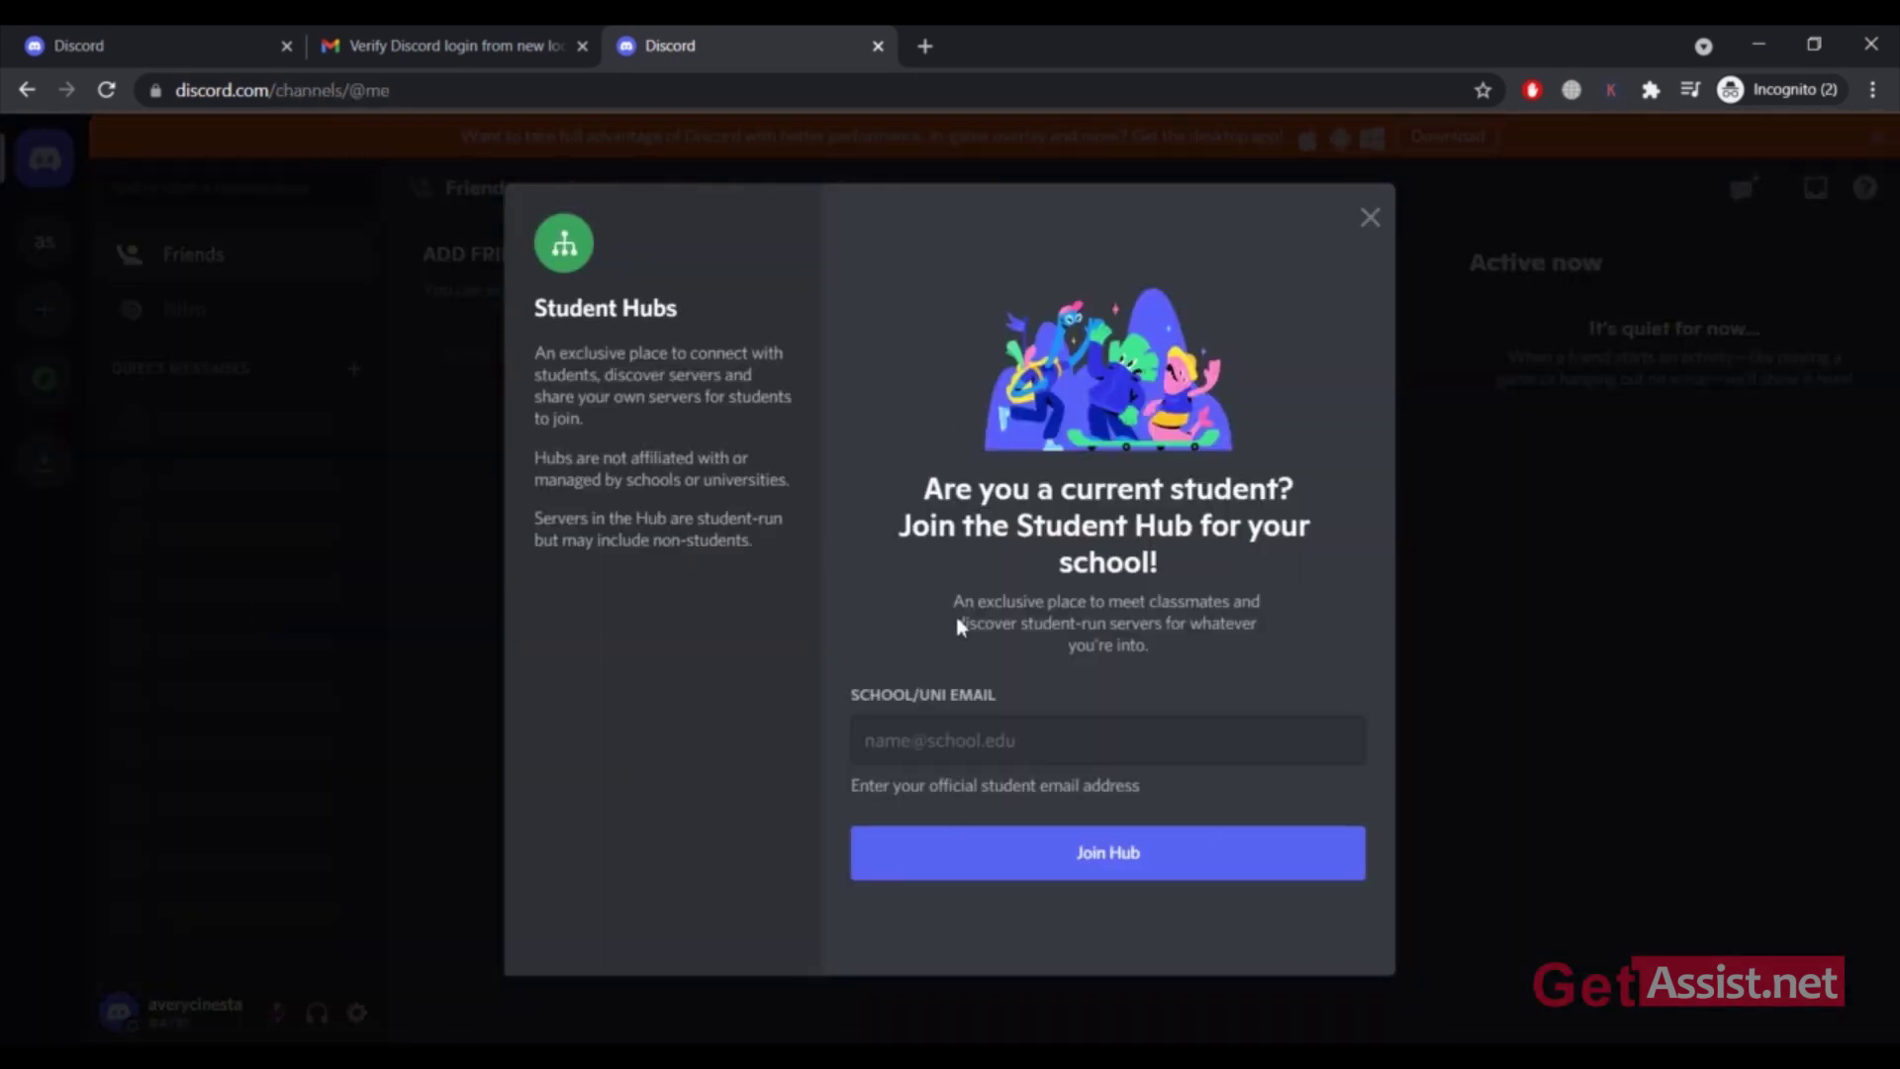
pyautogui.click(1370, 219)
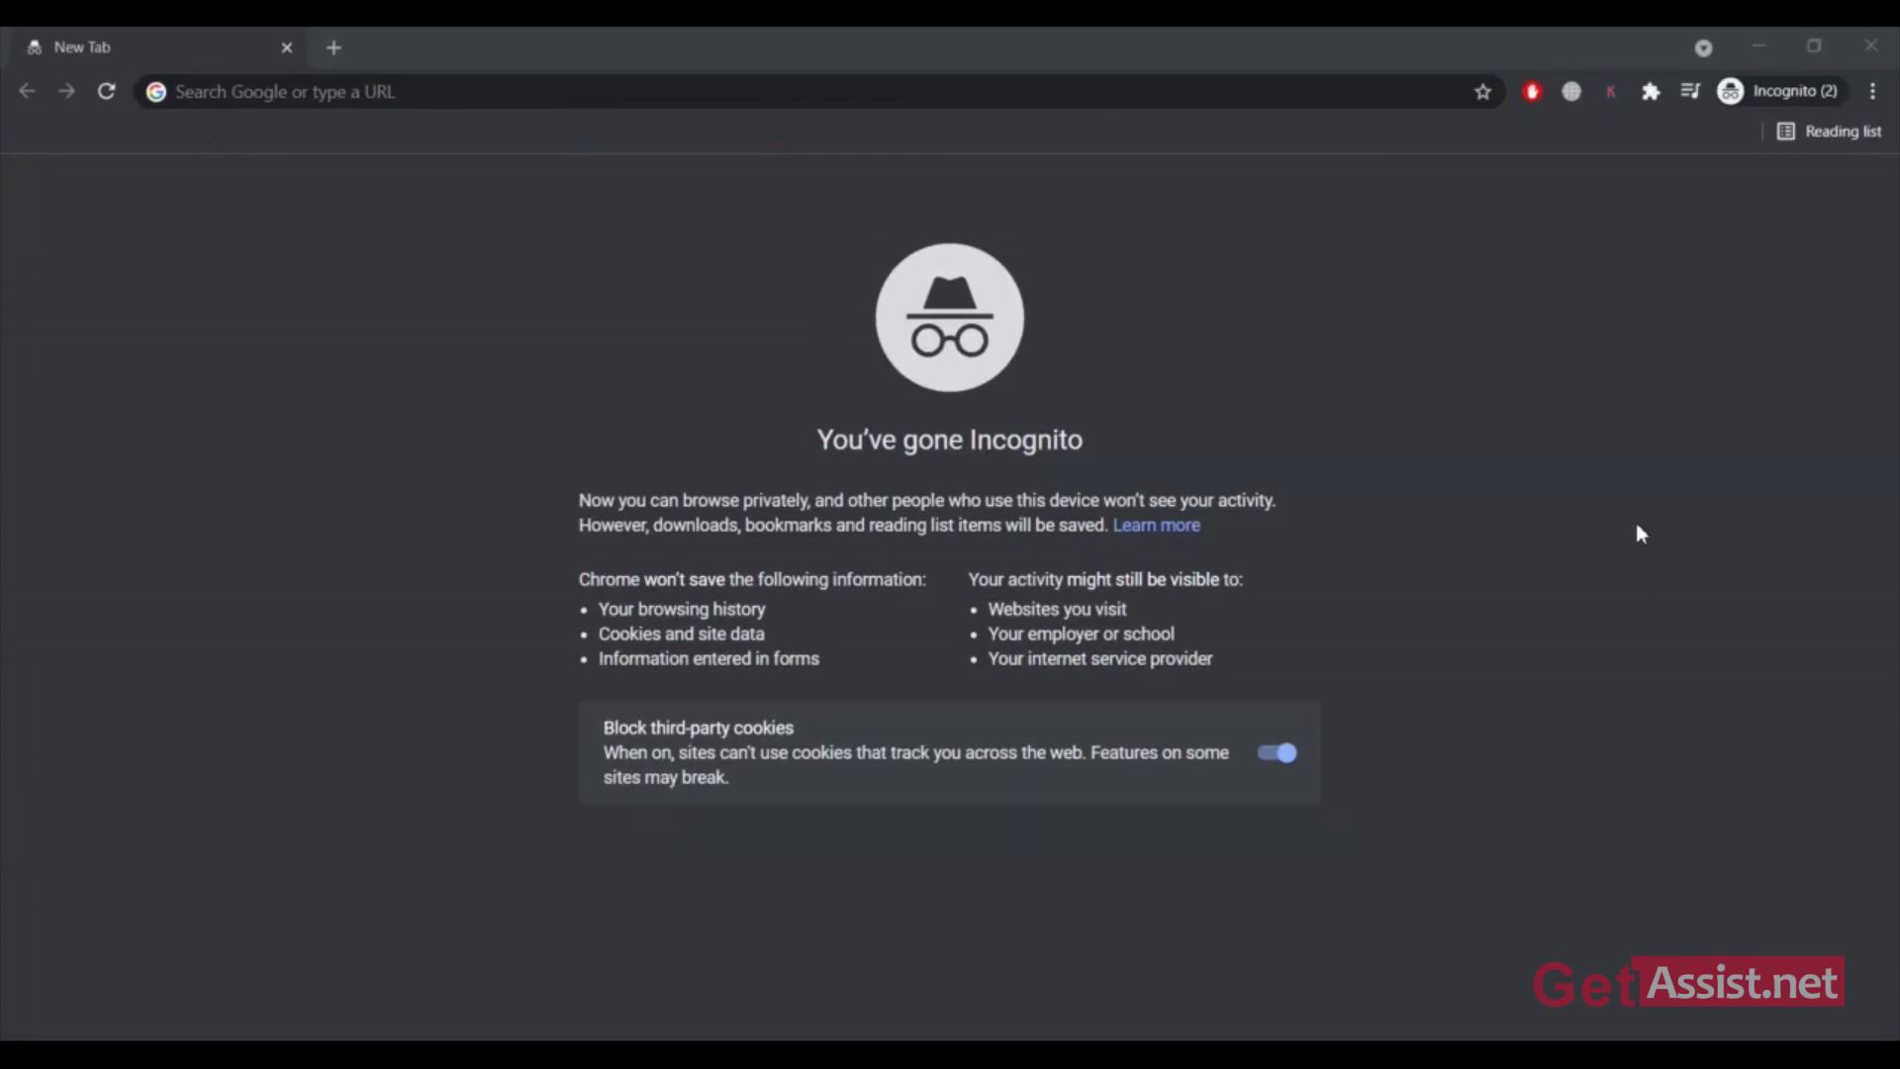
# Search Google for 'discord support' and follow the Submit a request link.
pyautogui.click(575, 96)
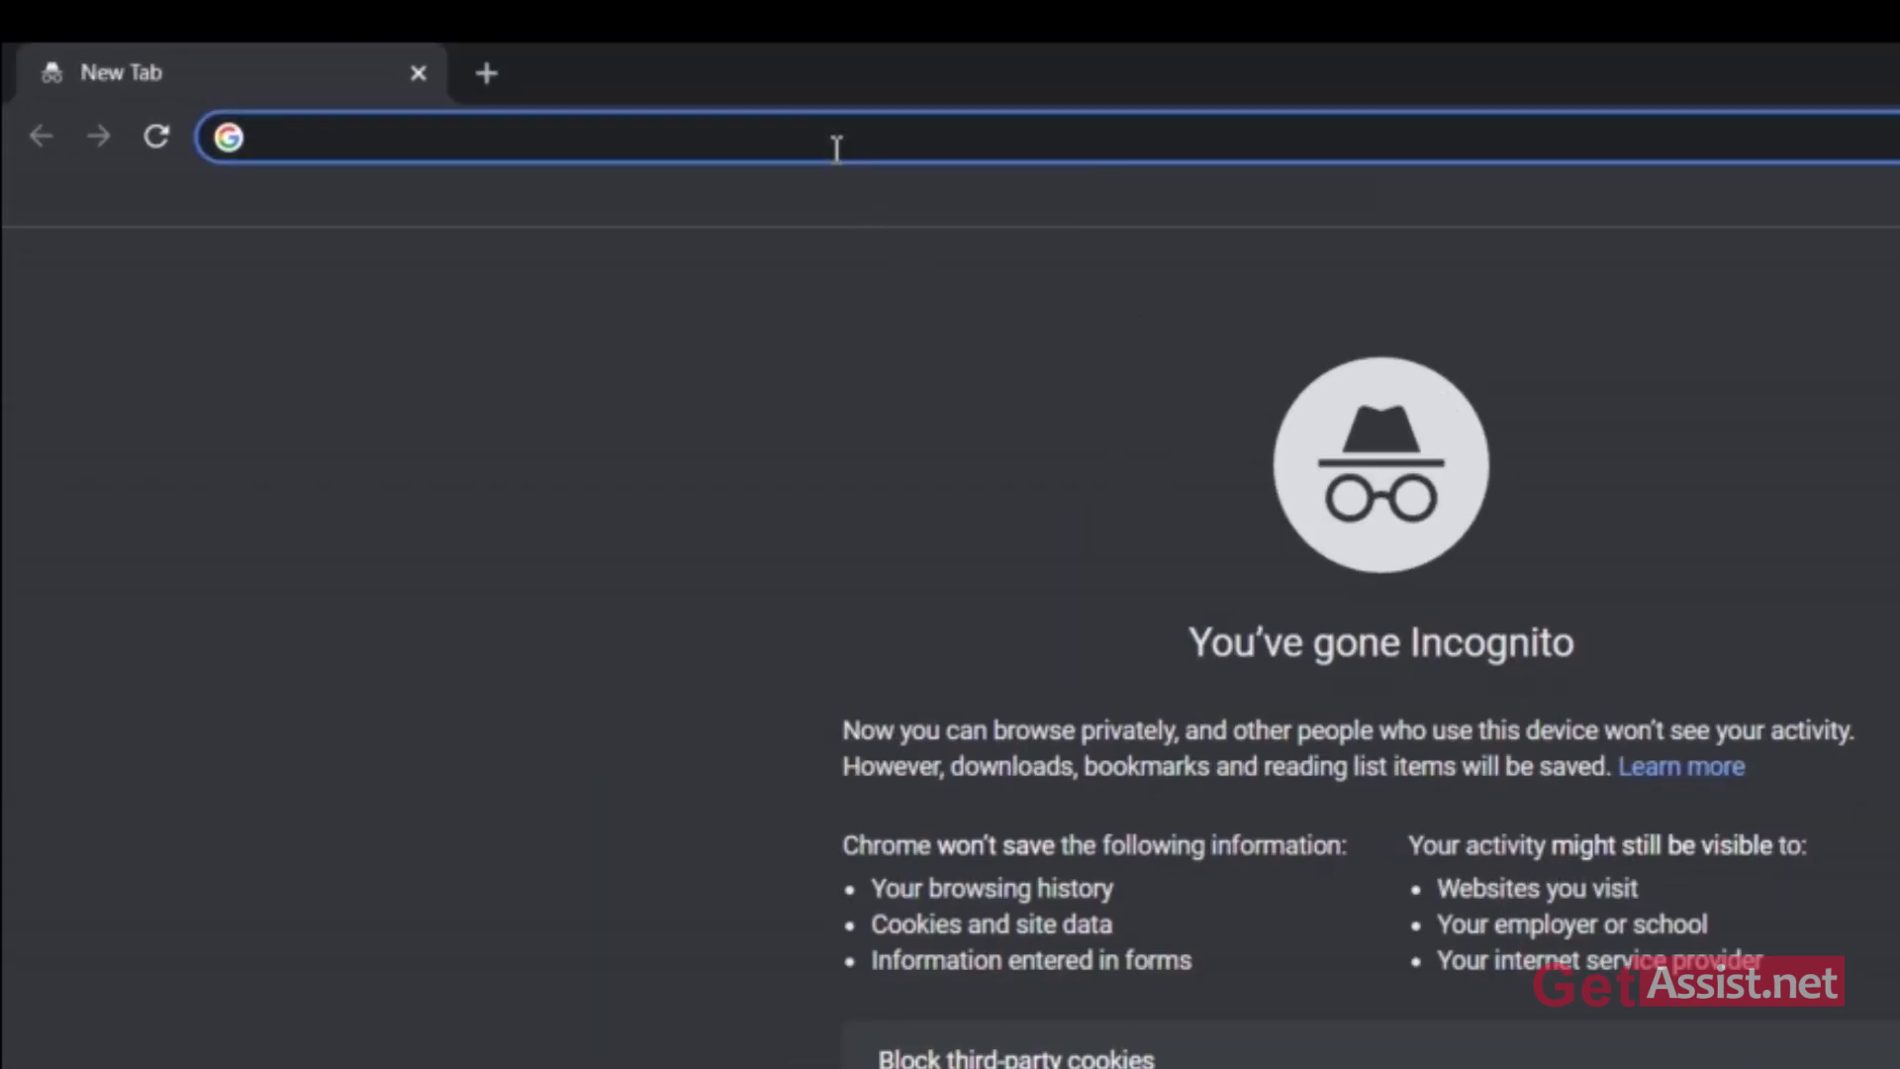
pyautogui.write('discord ')
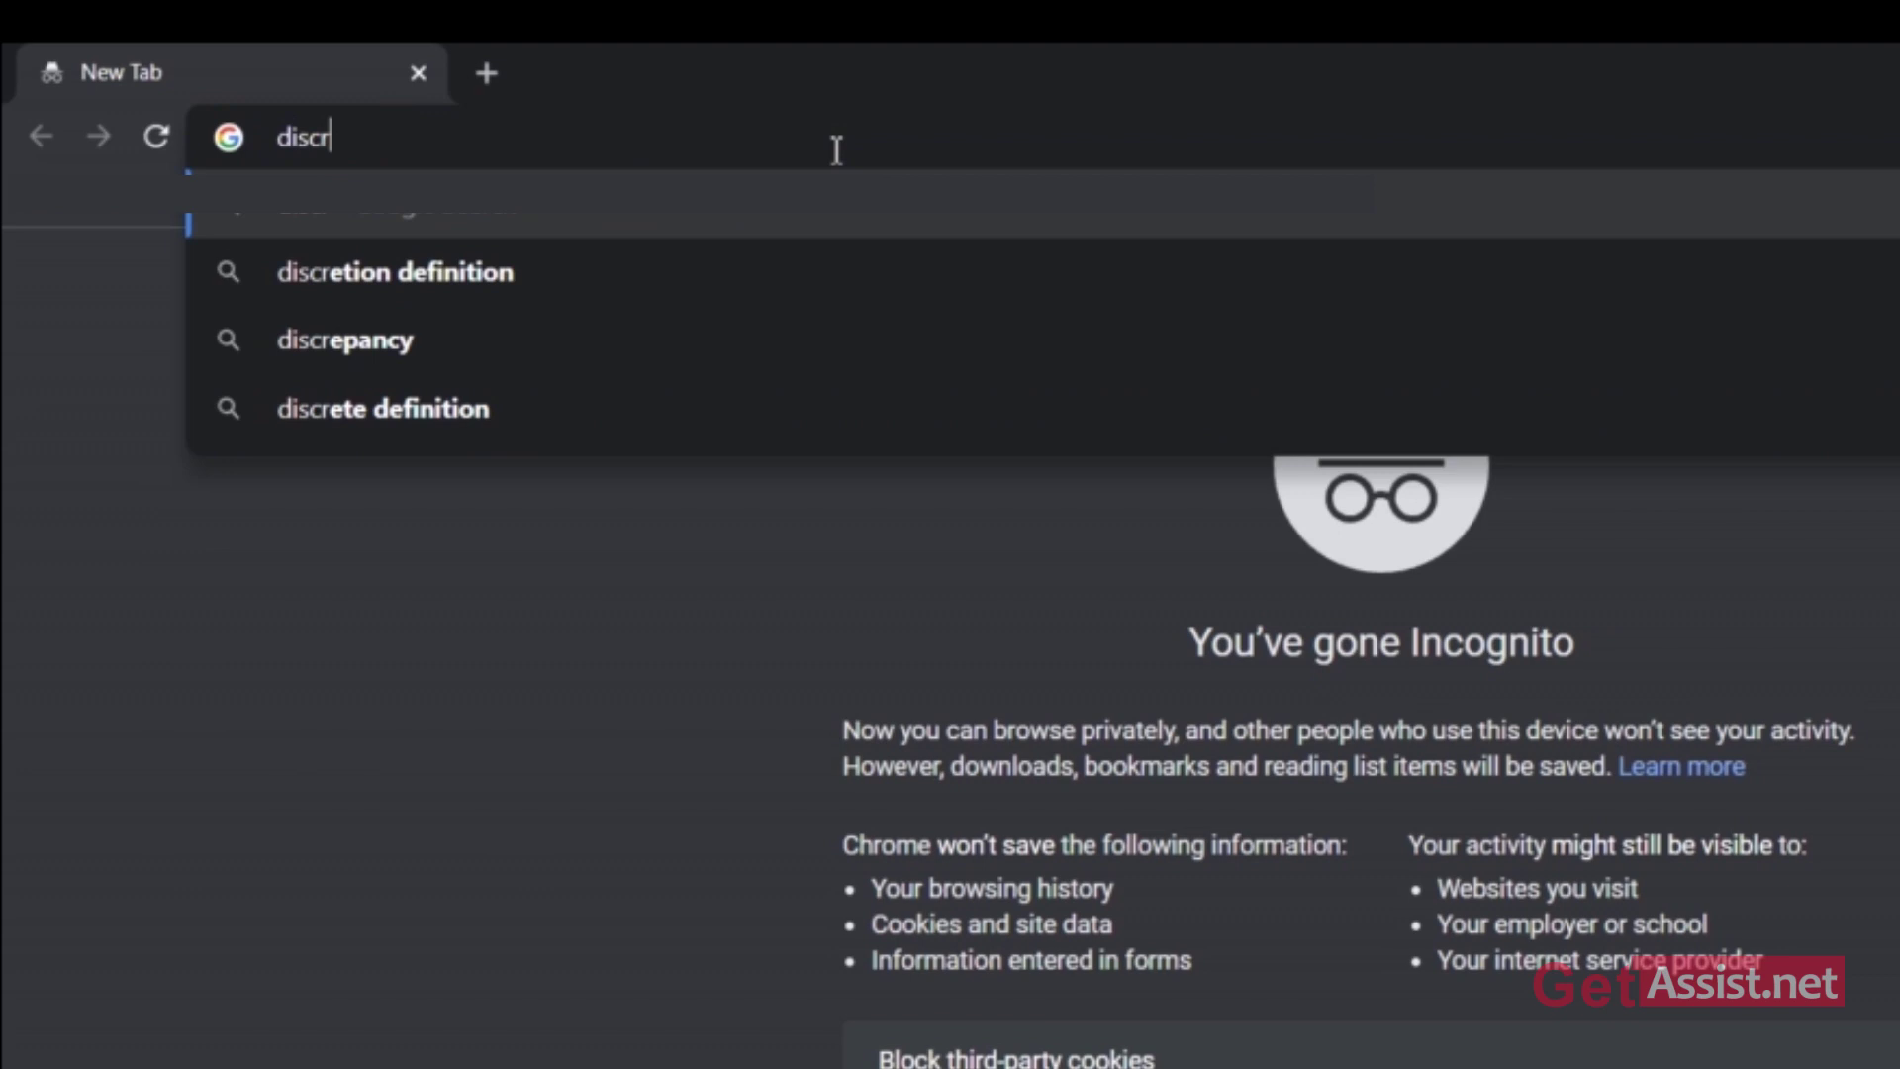
pyautogui.write('support')
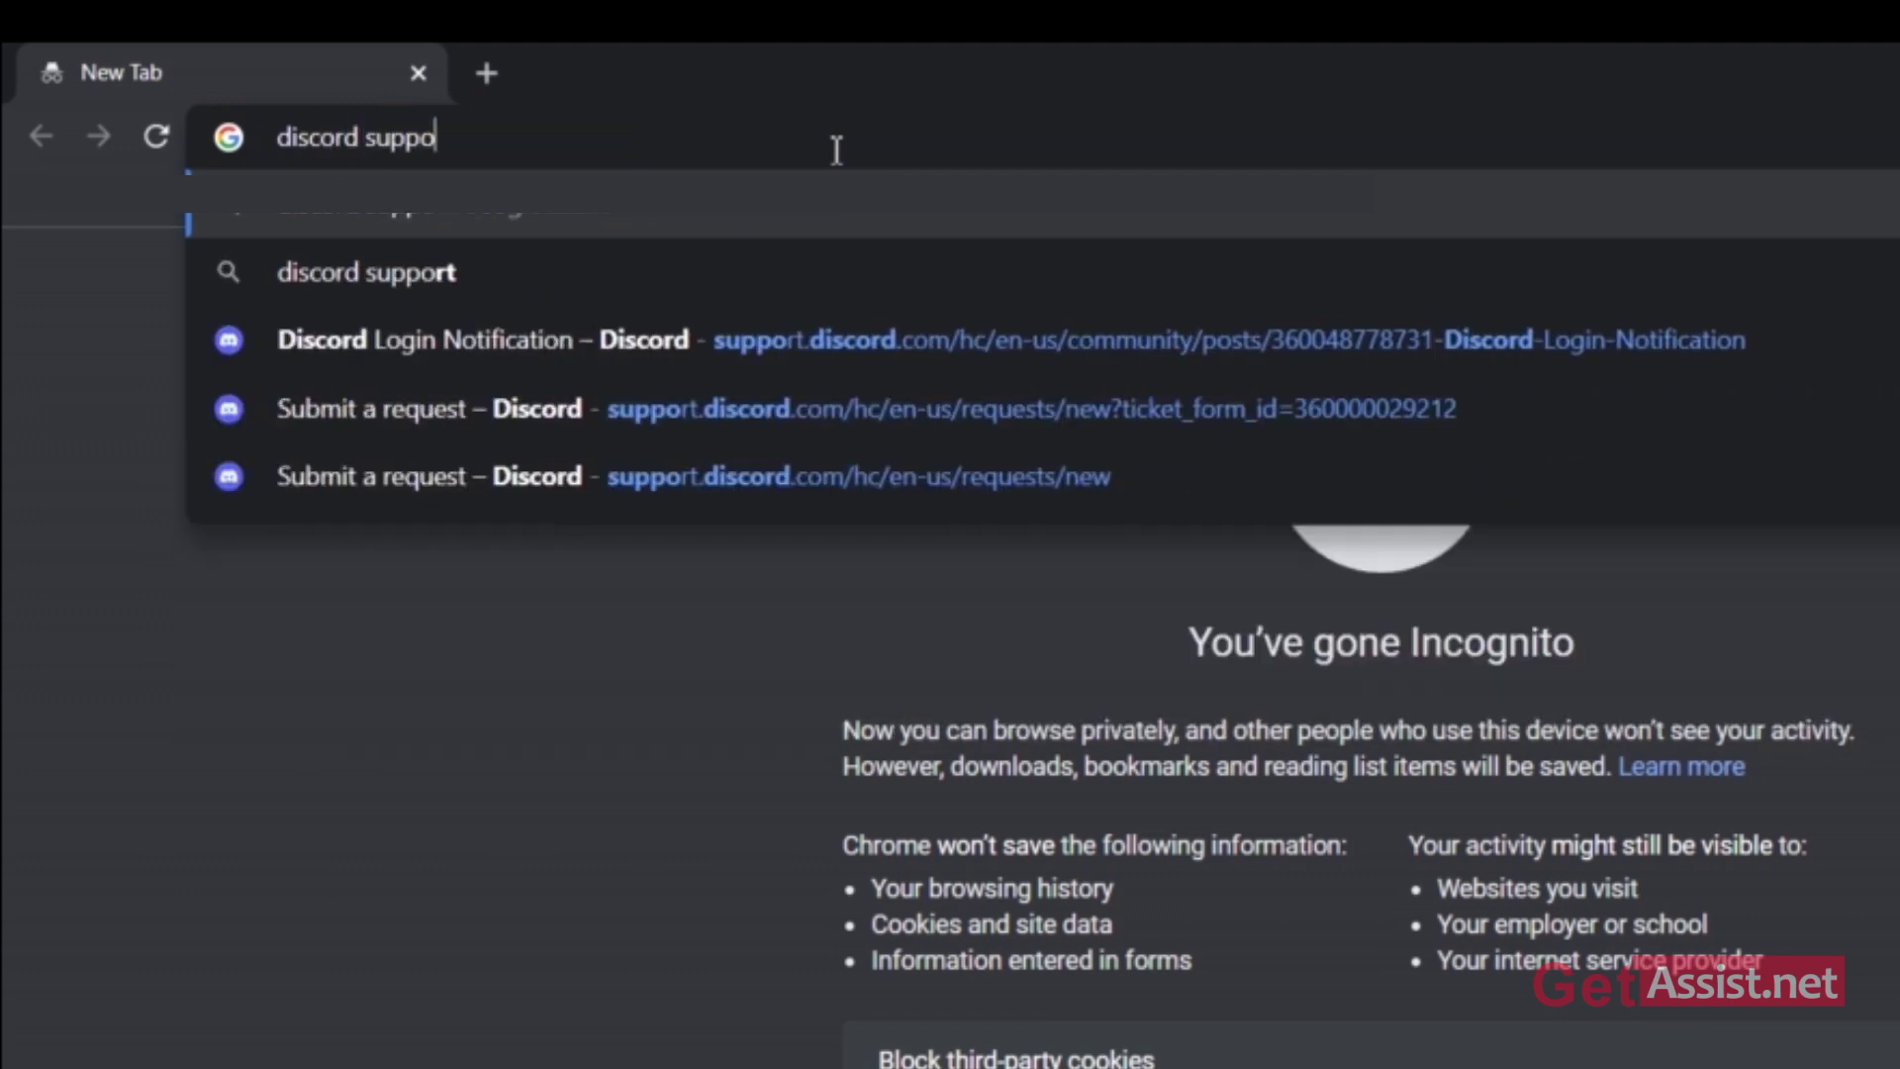
pyautogui.press('Return')
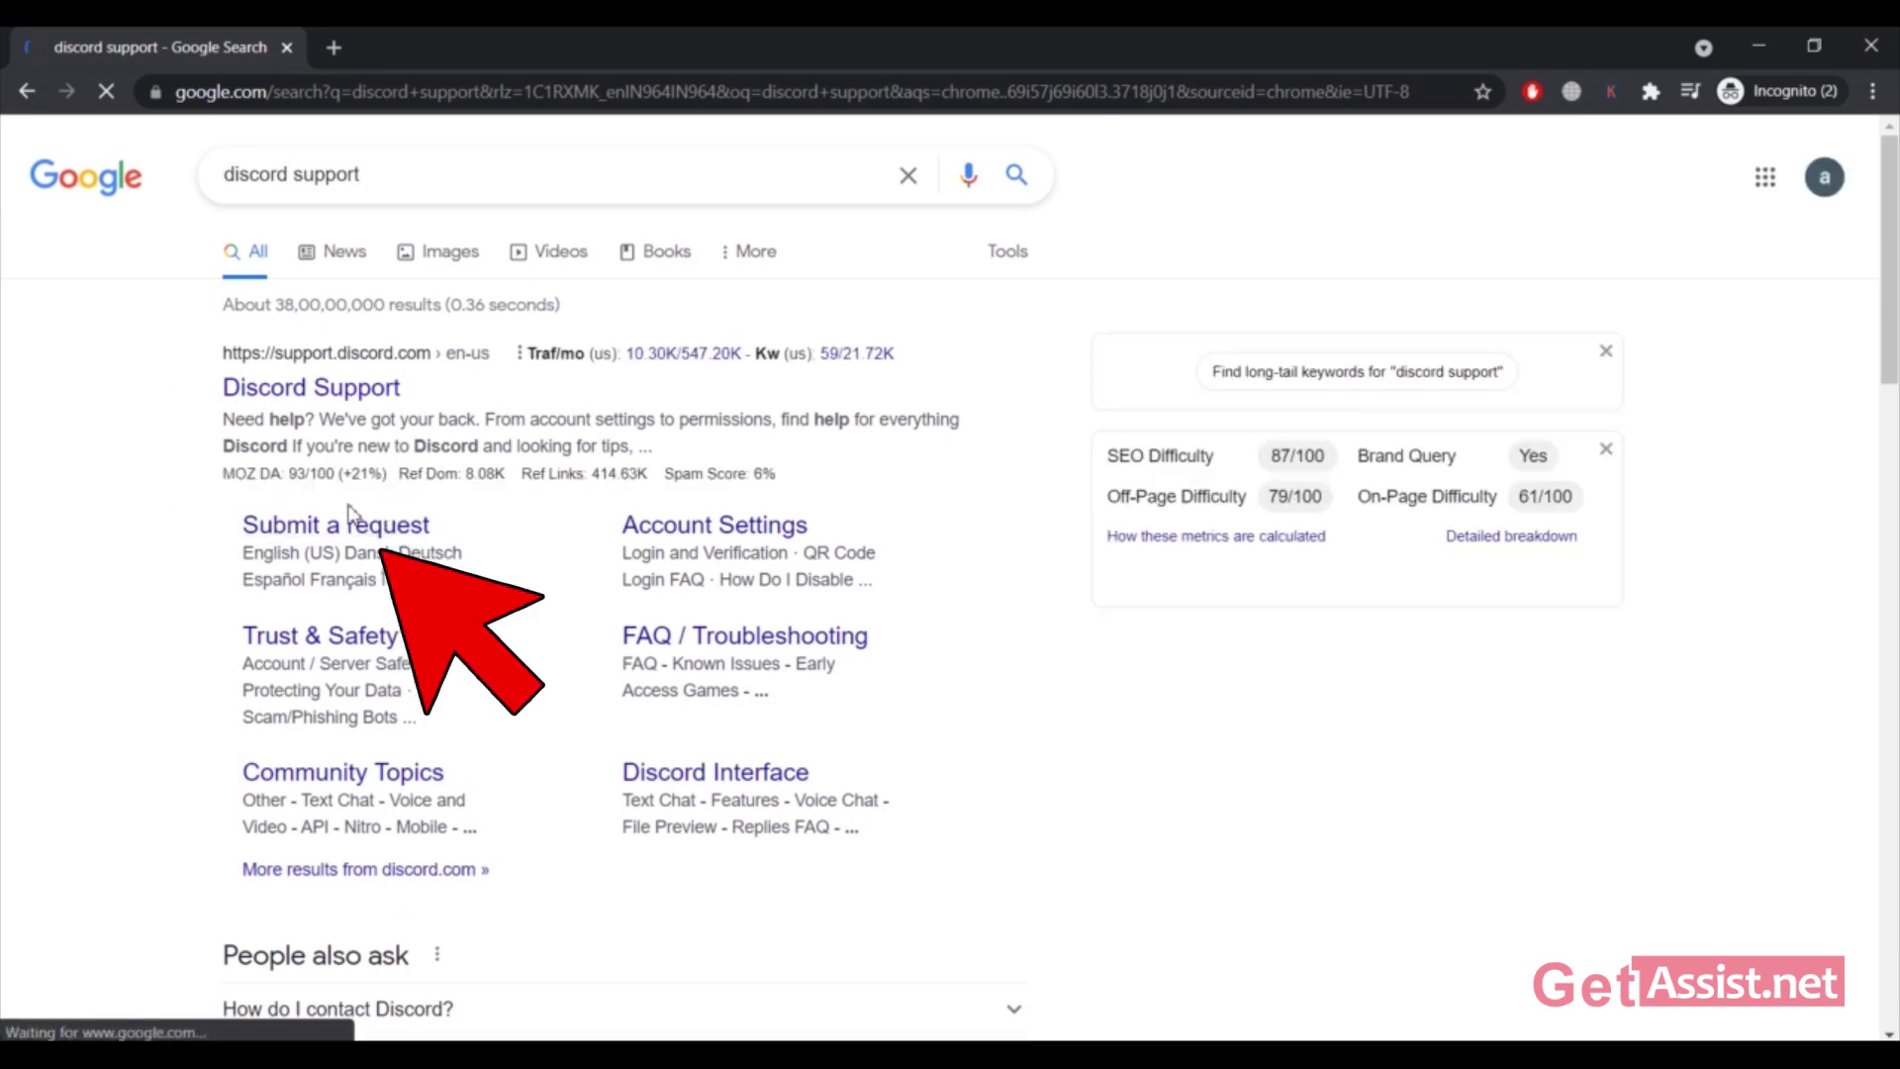
pyautogui.click(329, 529)
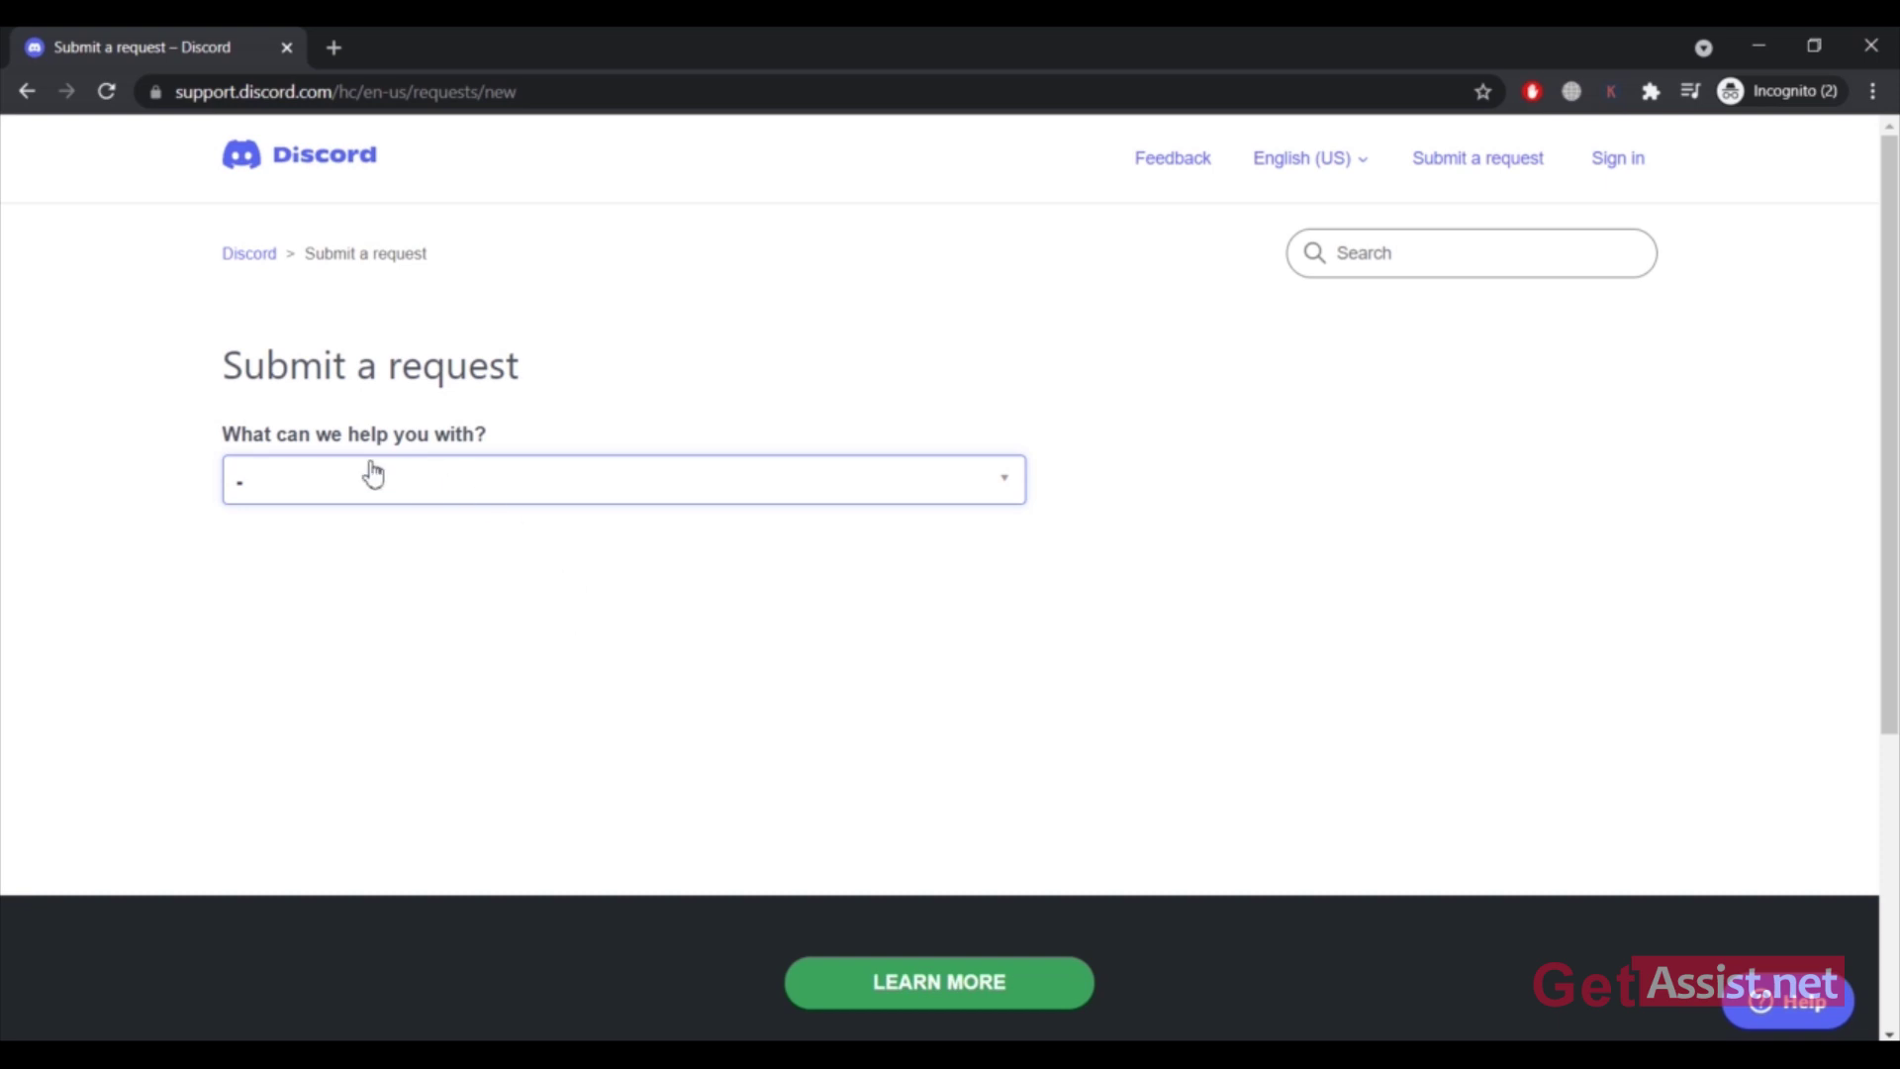
# Choose Help & Support in the 'What can we help you with?' dropdown.
pyautogui.click(956, 483)
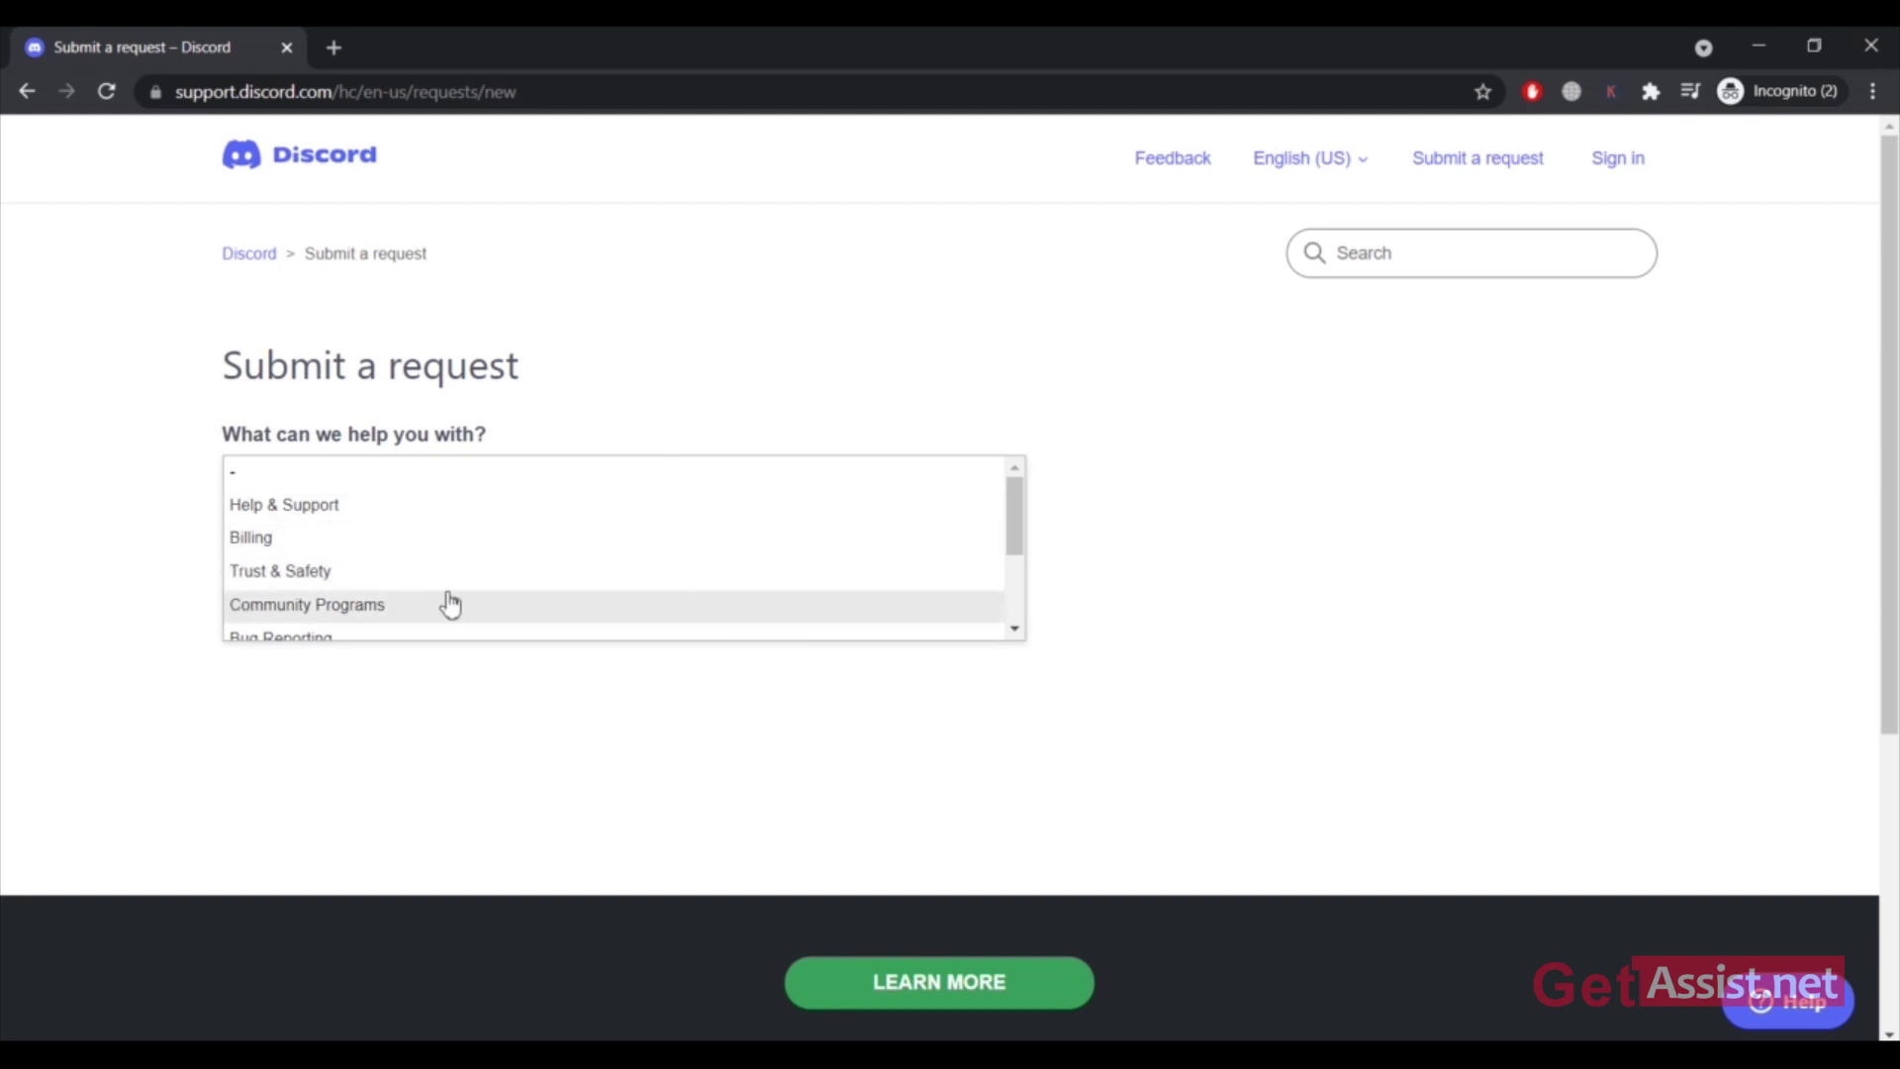
pyautogui.scroll(-3, 446, 599)
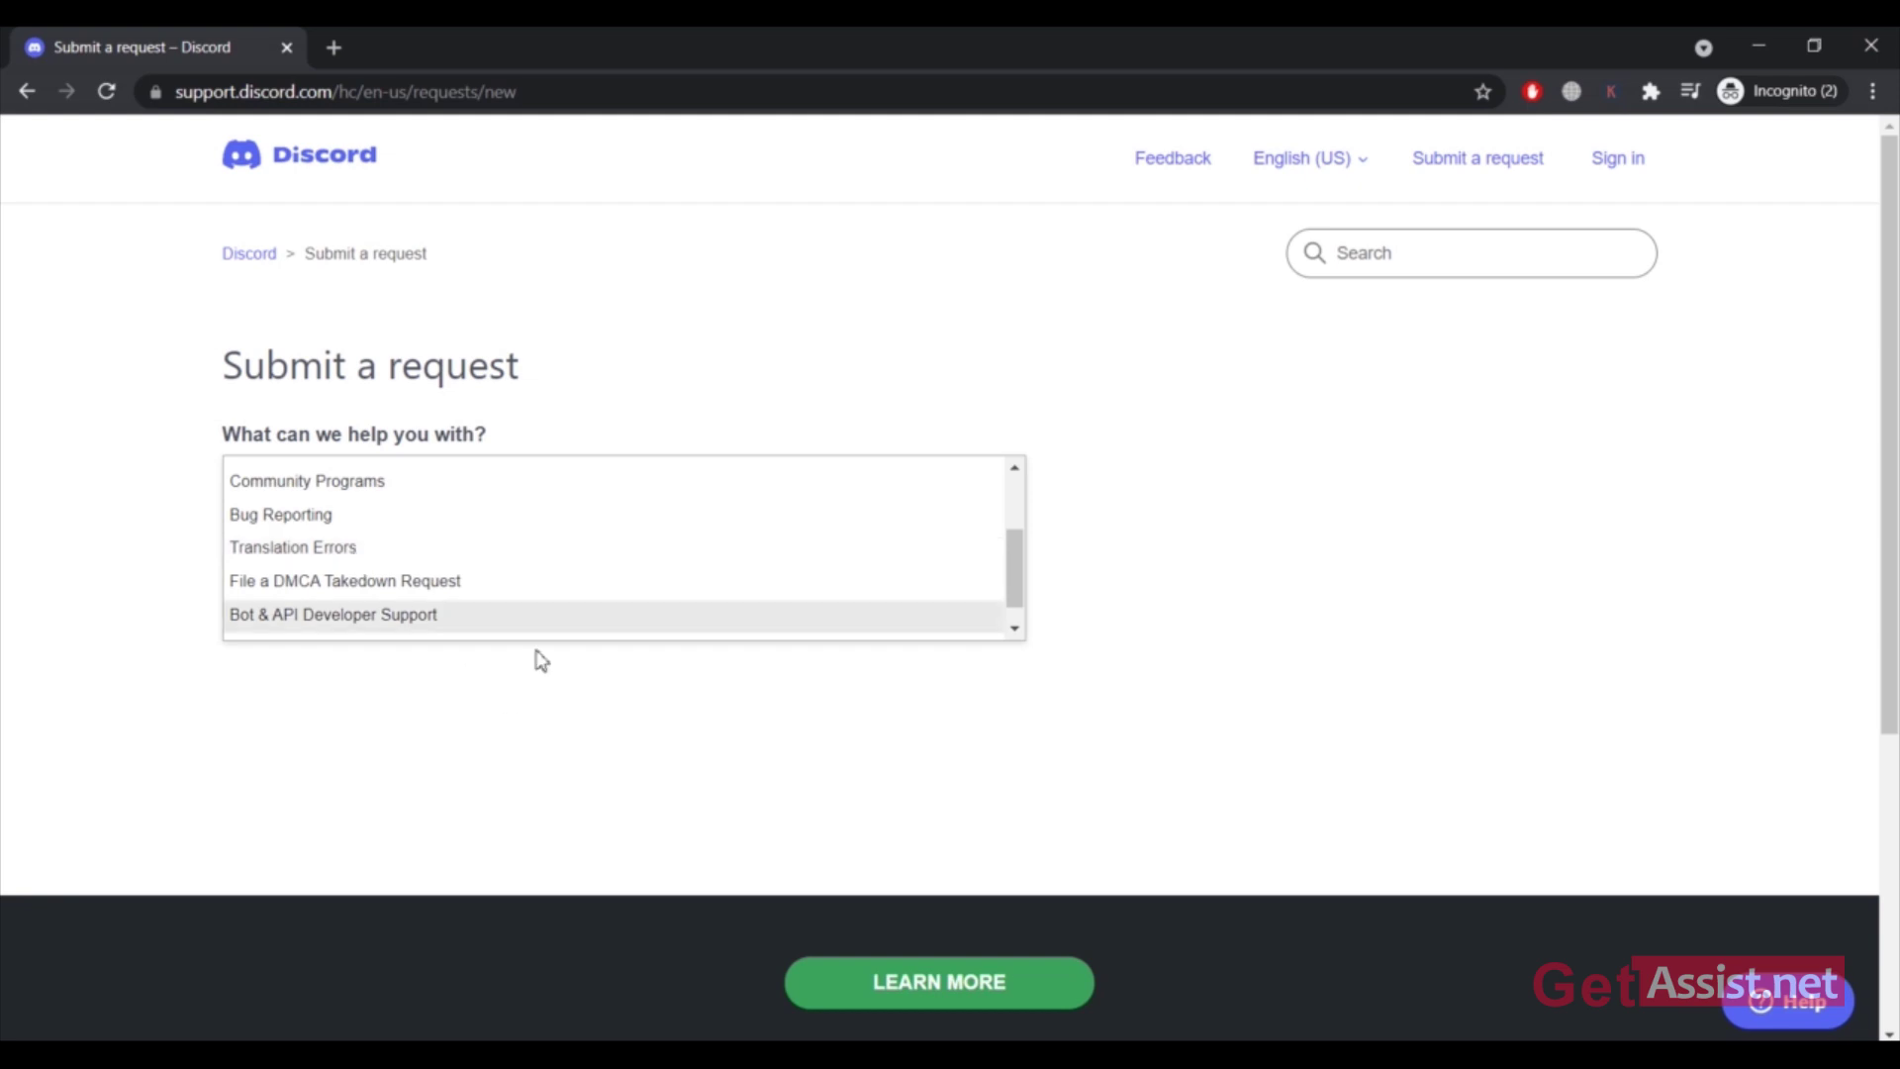
pyautogui.scroll(-1, 620, 565)
pyautogui.scroll(3, 621, 564)
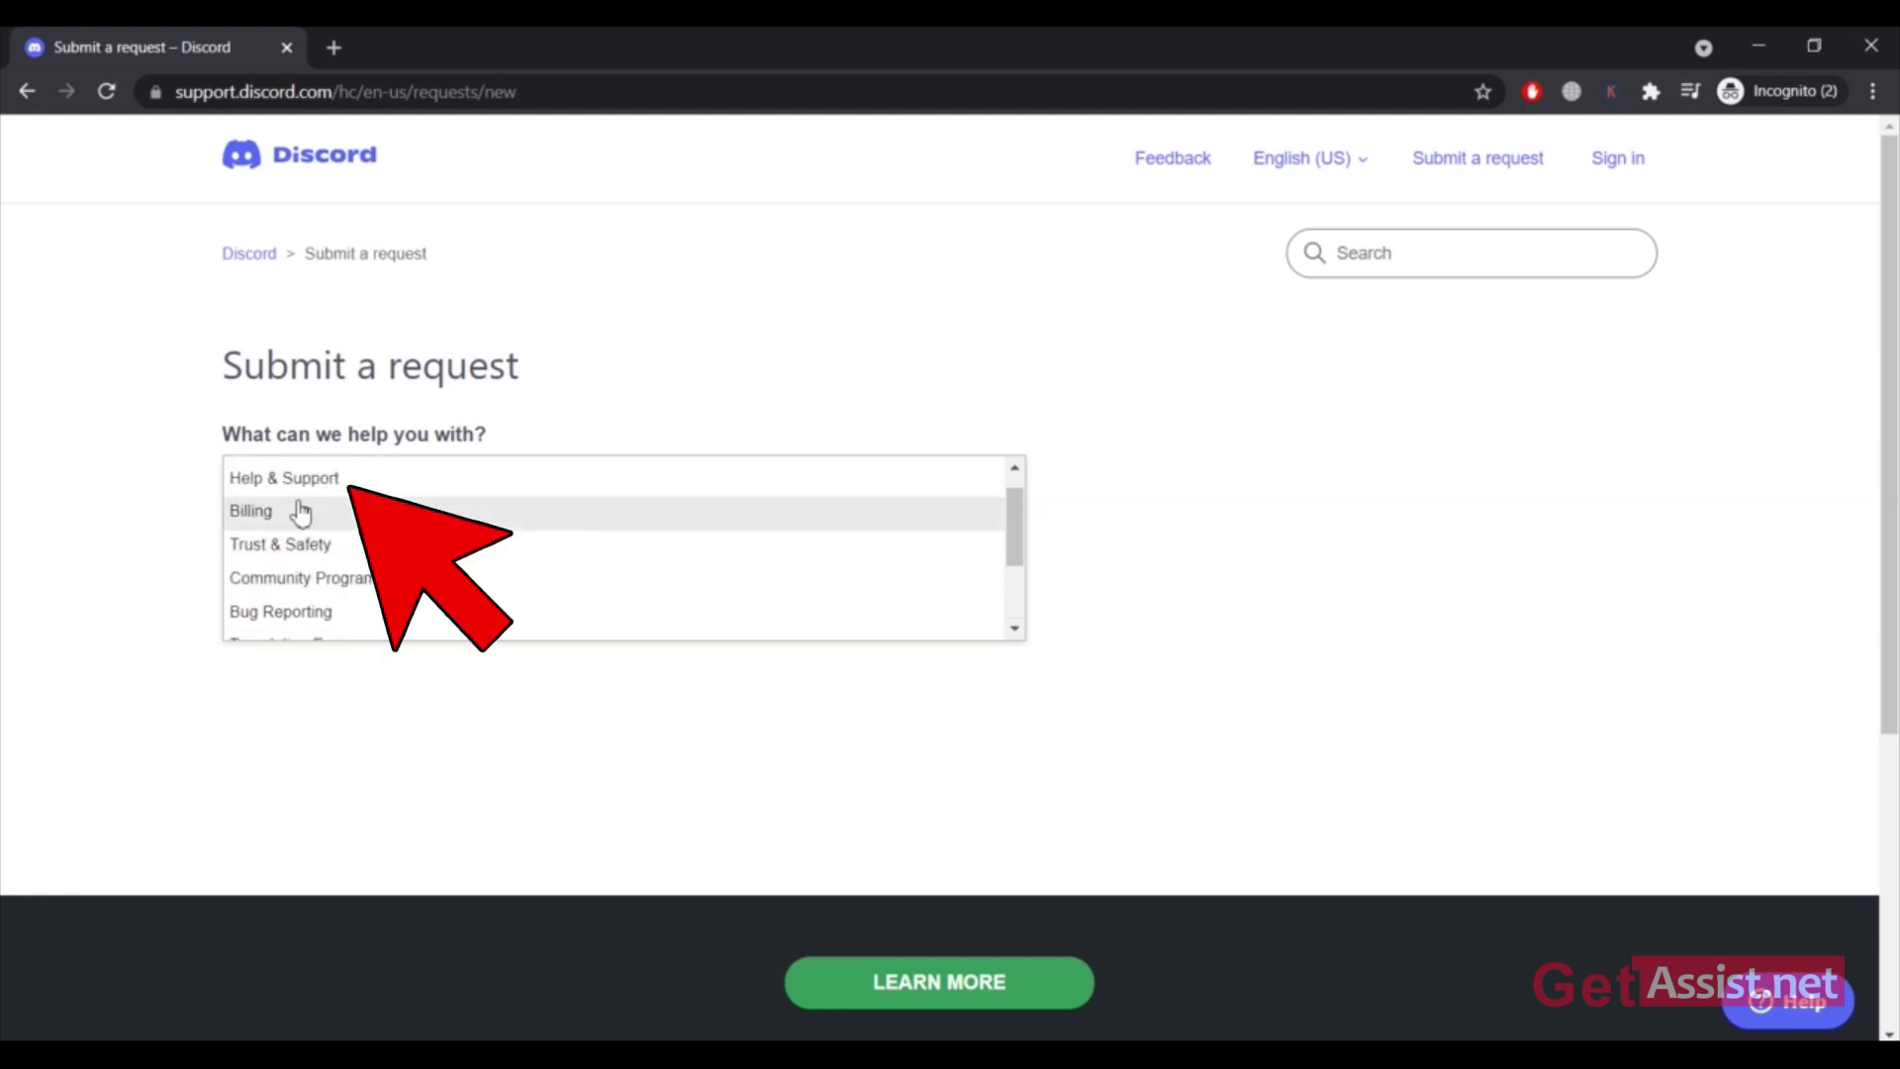
pyautogui.click(249, 485)
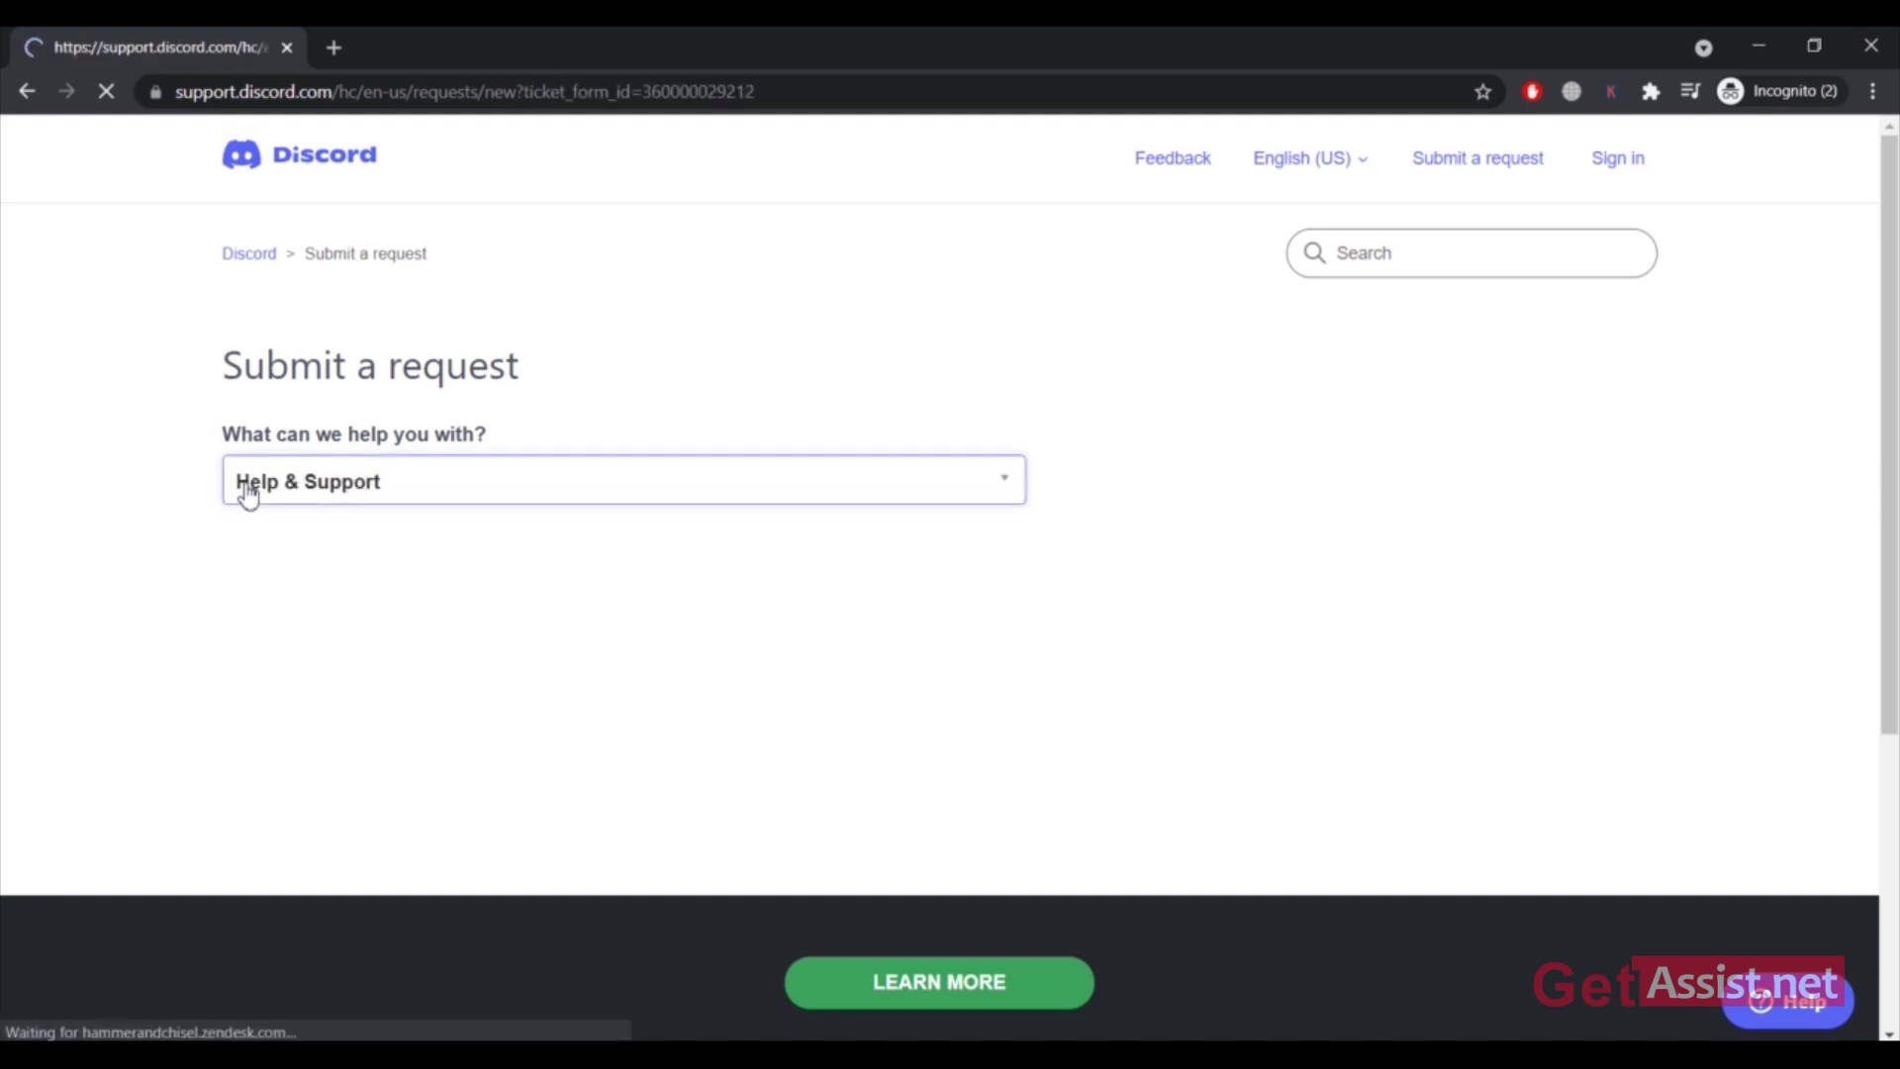
# Type the account's e-mail address into the form's e-mail field.
pyautogui.scroll(-2, 1076, 671)
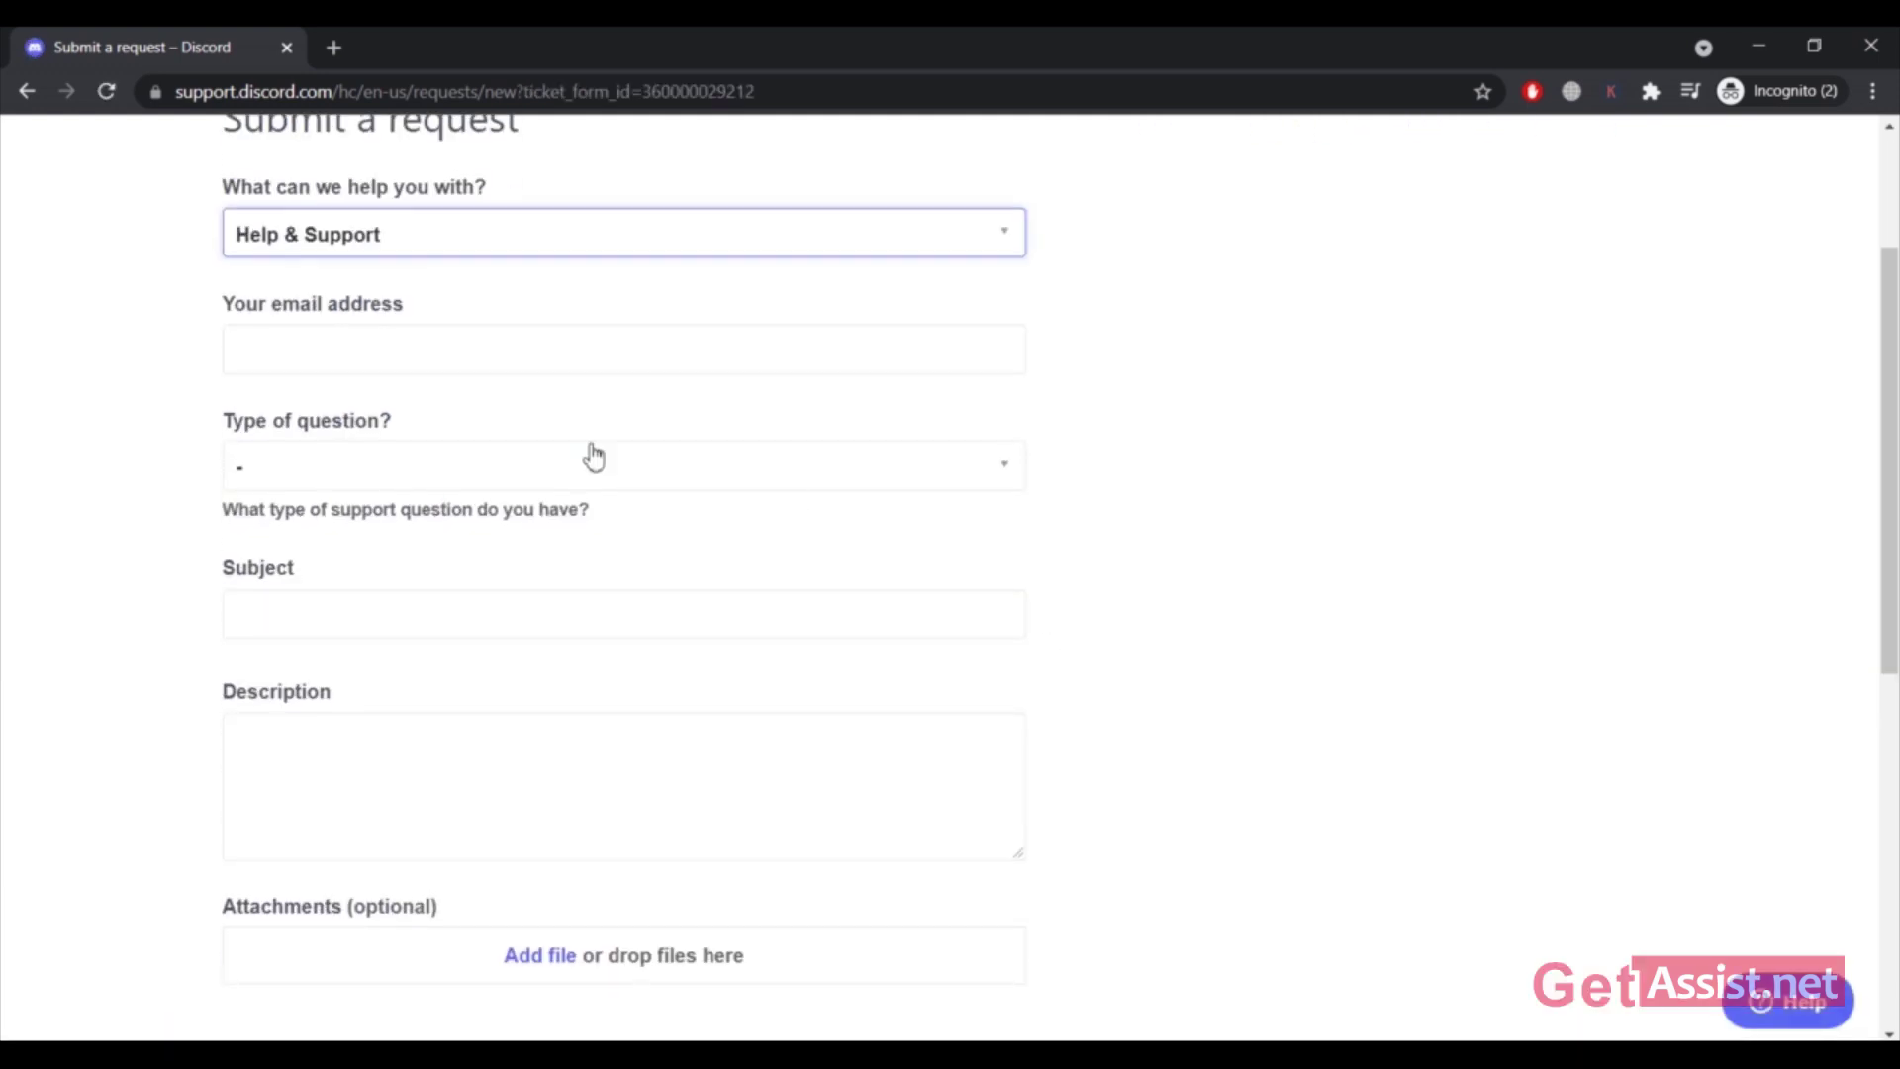
pyautogui.click(522, 354)
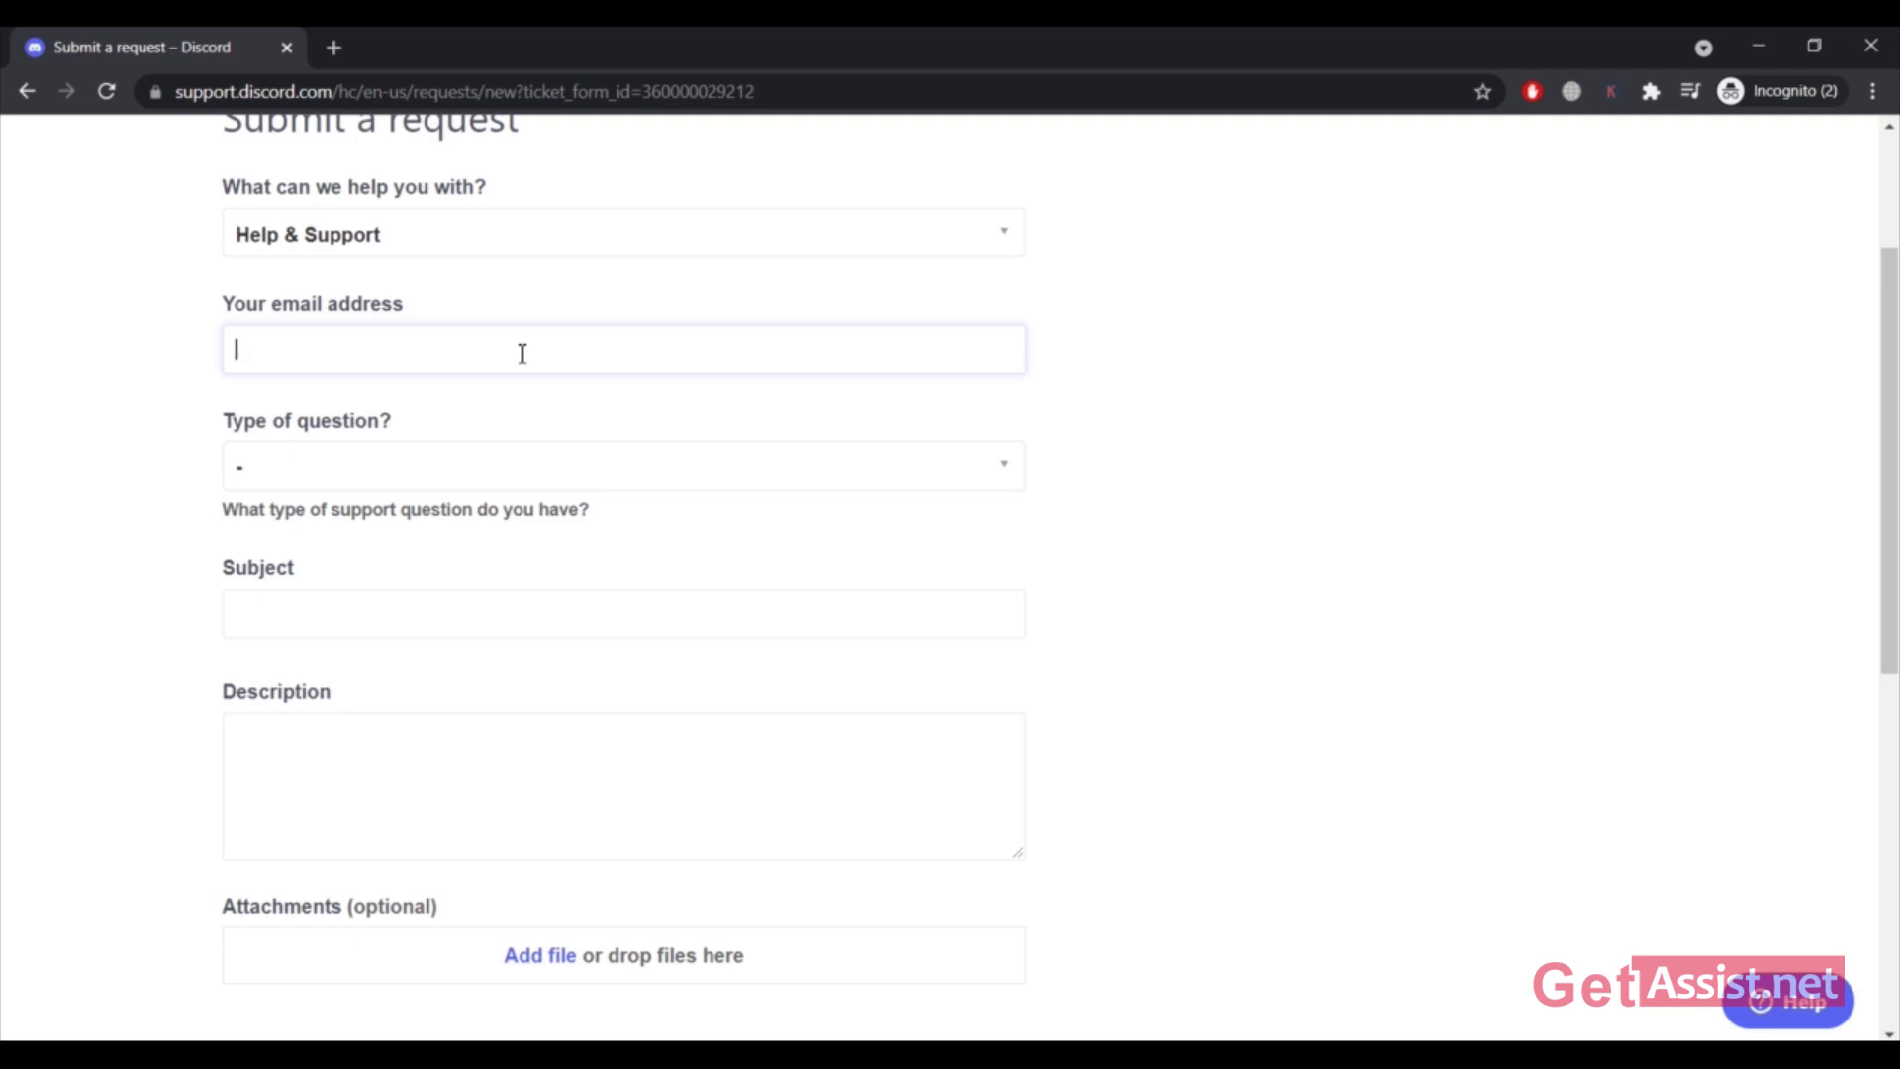
pyautogui.write('a…ta')
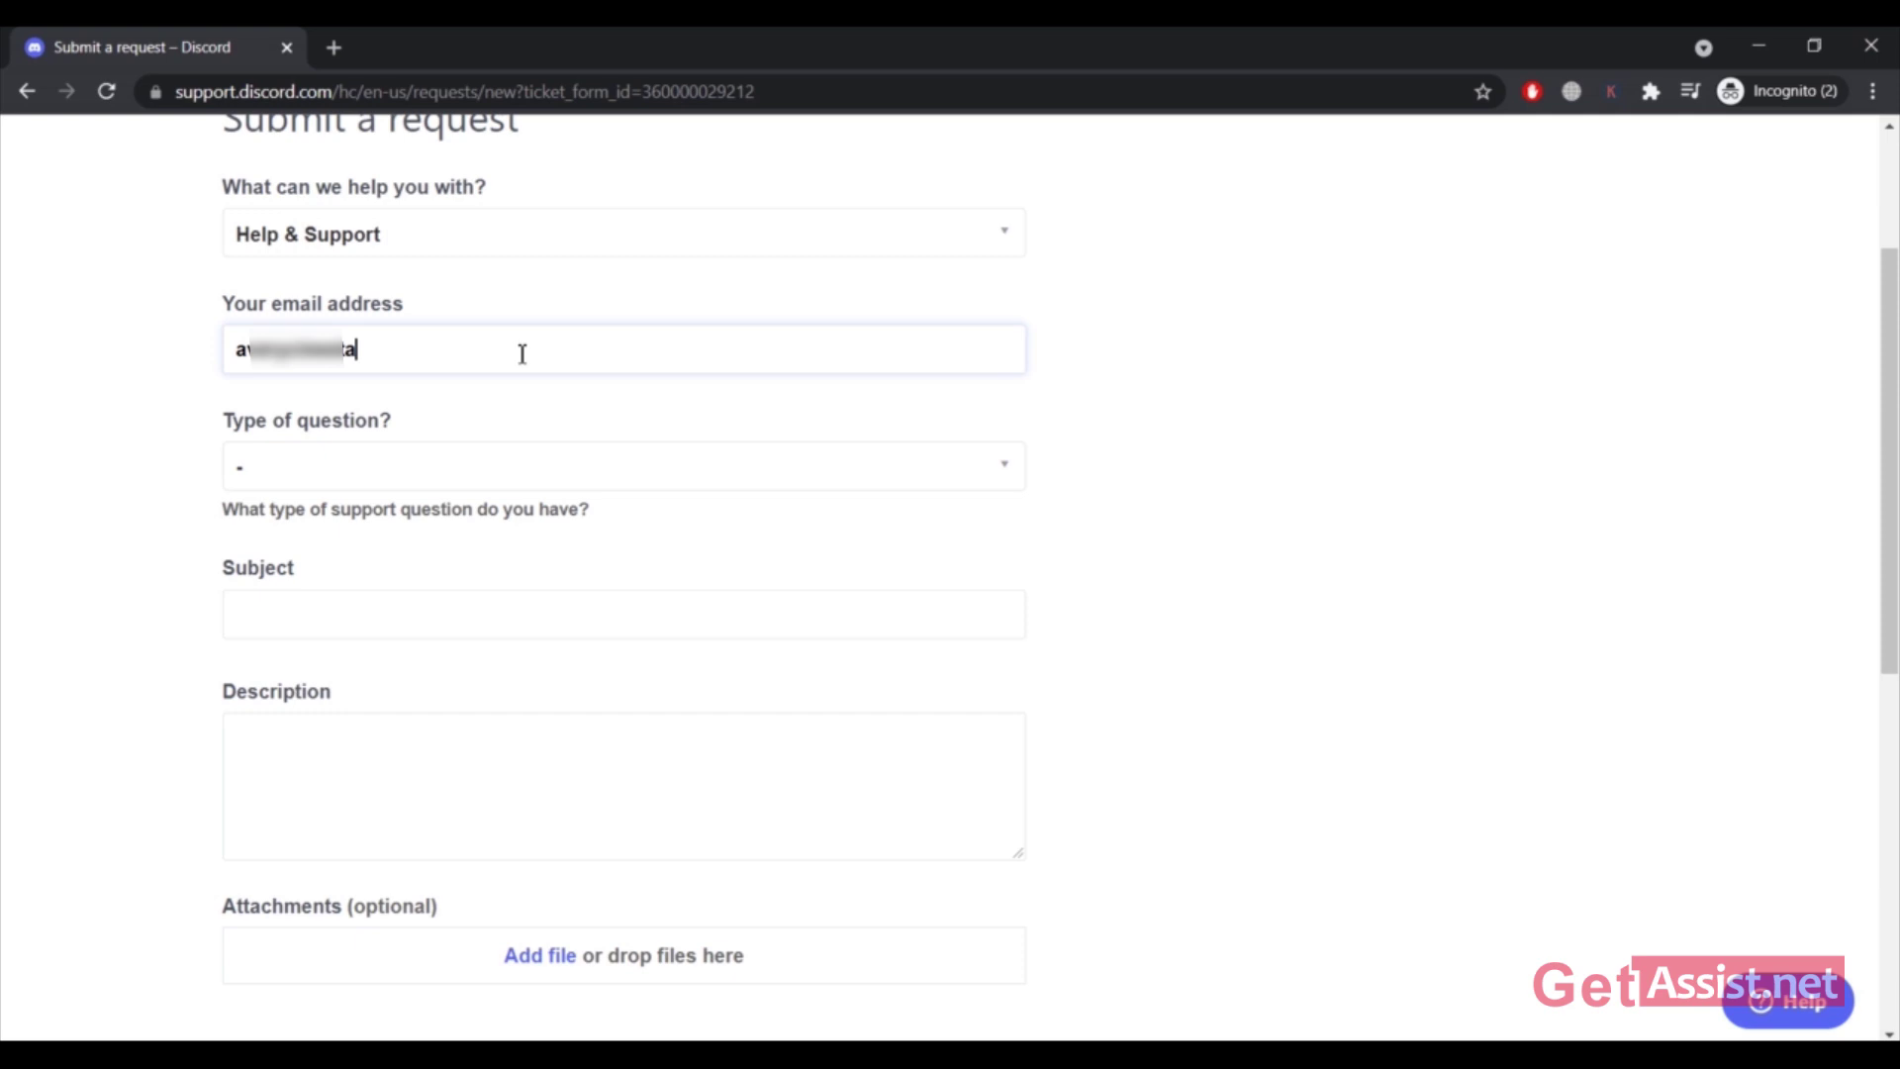
pyautogui.write('@gmail.com')
pyautogui.press('BackSpace')
# Fix the e-mail's ending and pick Other Technical Issue as the type of question.
pyautogui.write('om')
pyautogui.click(534, 467)
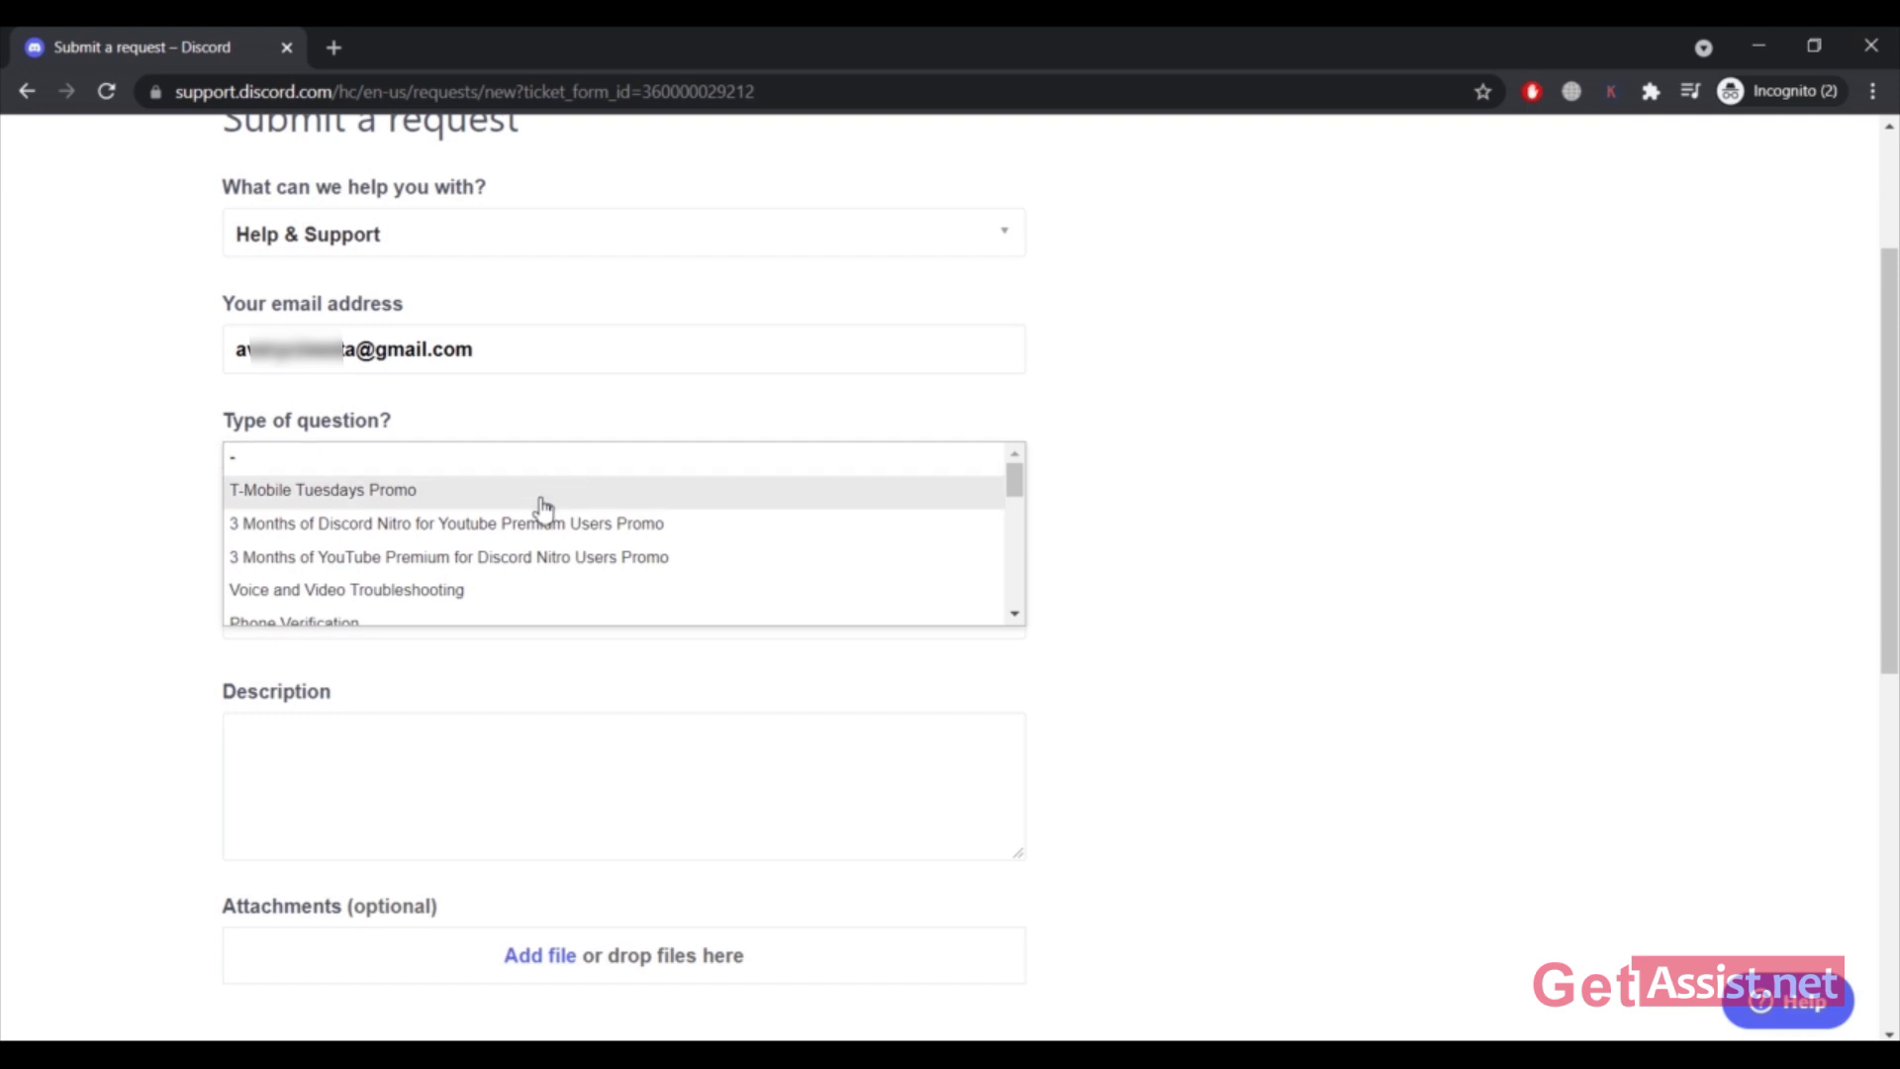
pyautogui.scroll(-3, 543, 509)
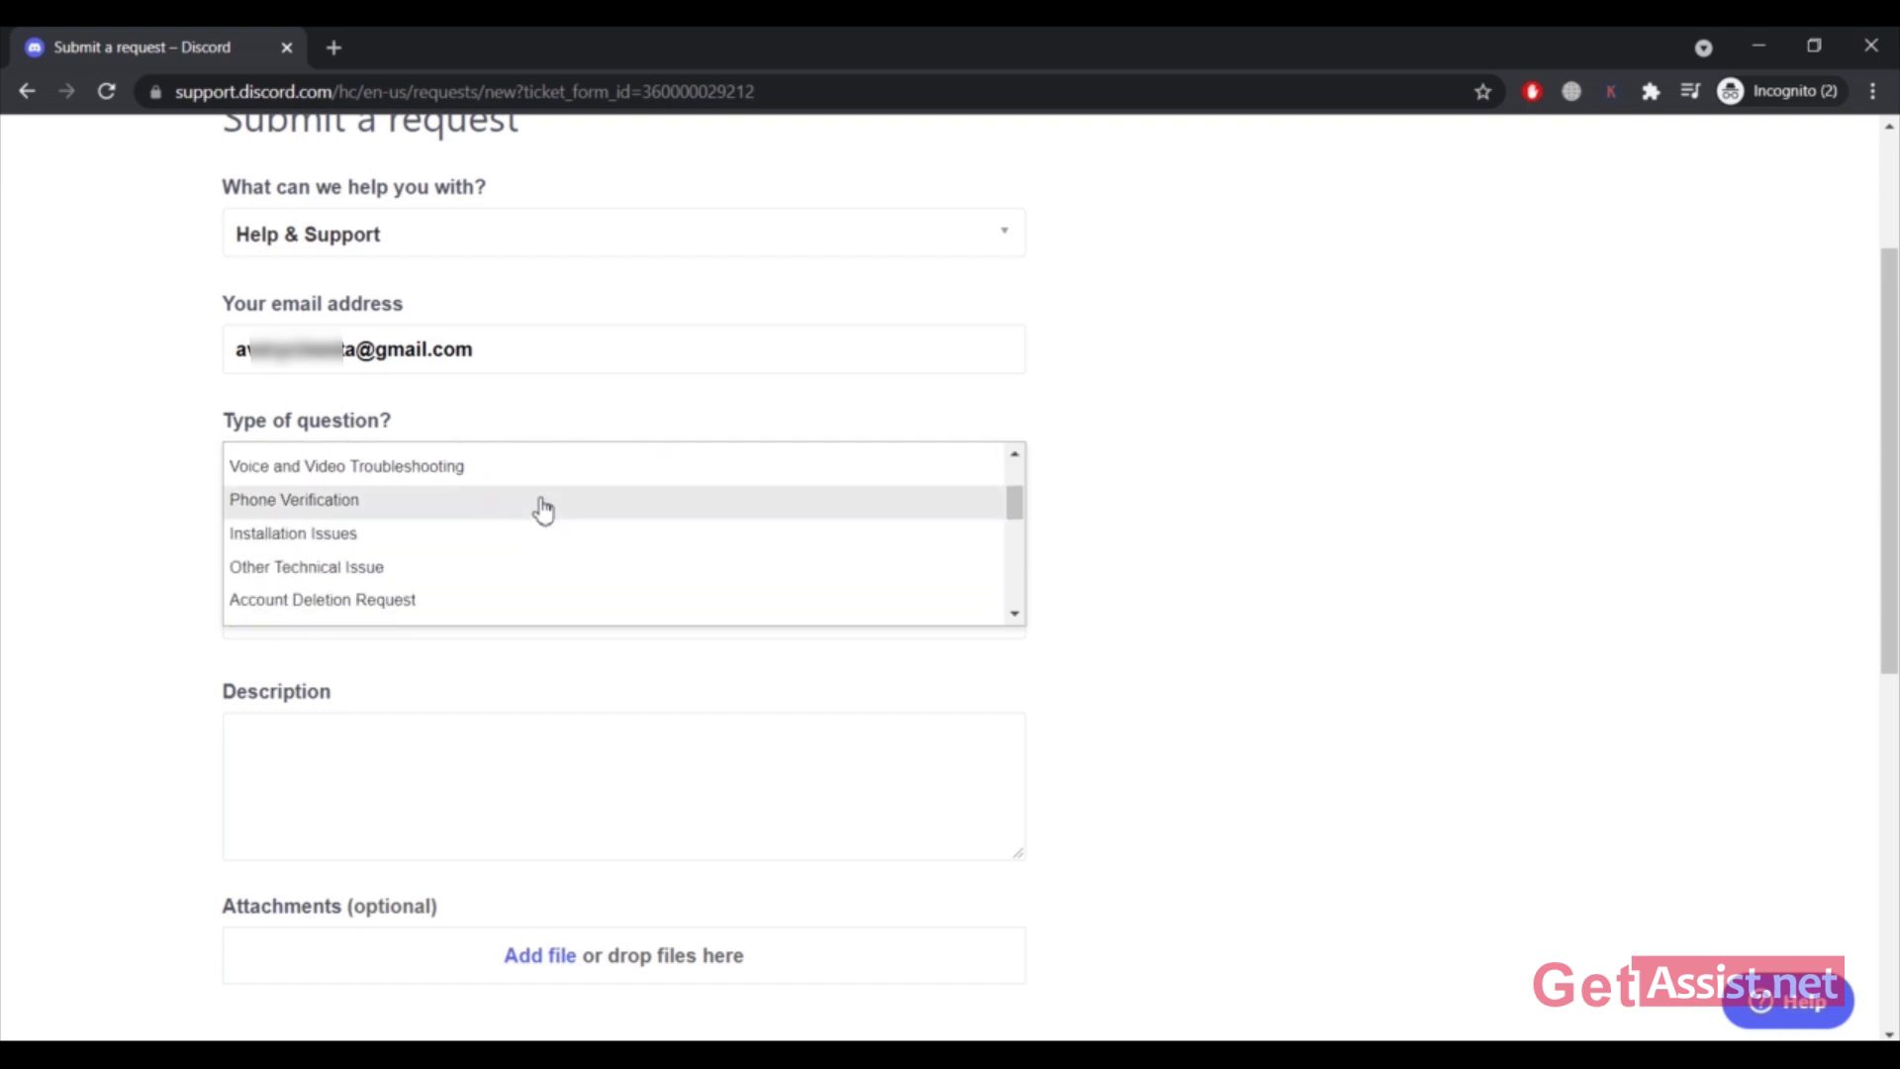
pyautogui.scroll(2, 543, 509)
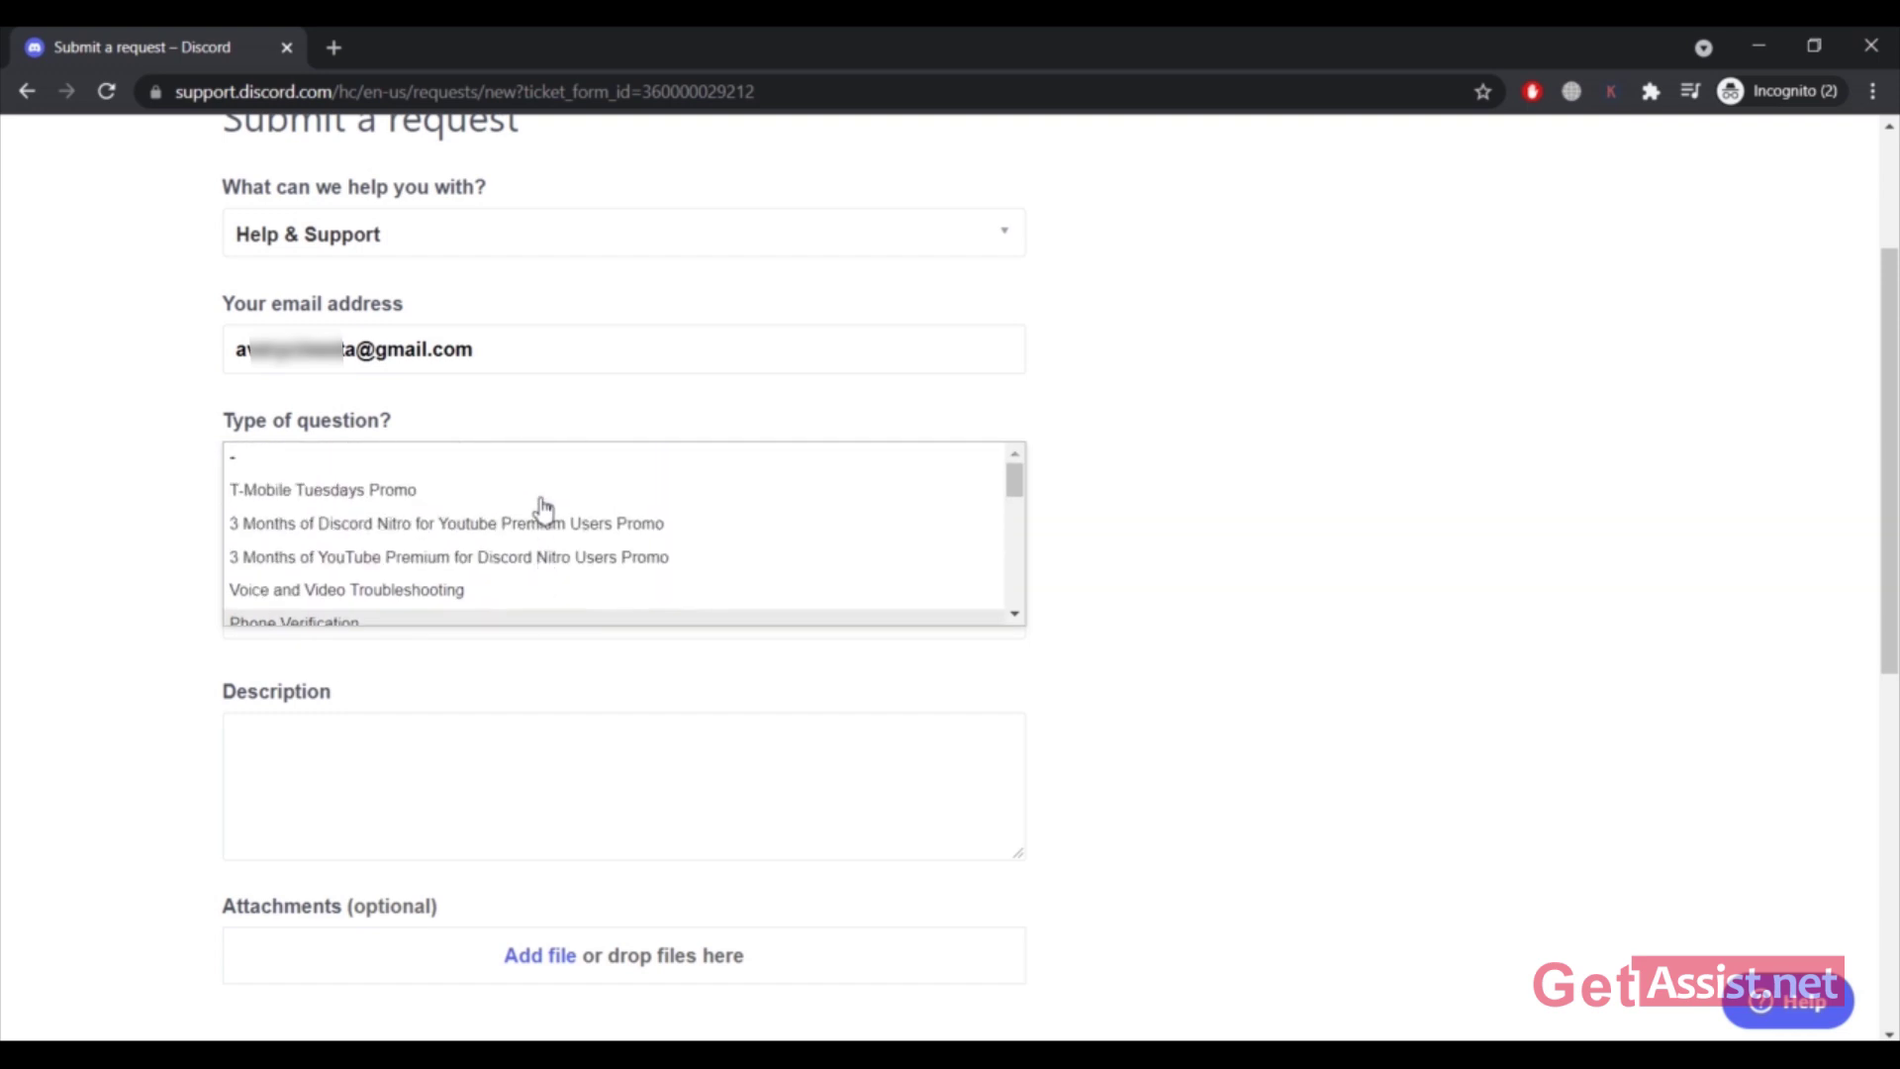
pyautogui.scroll(-2, 416, 525)
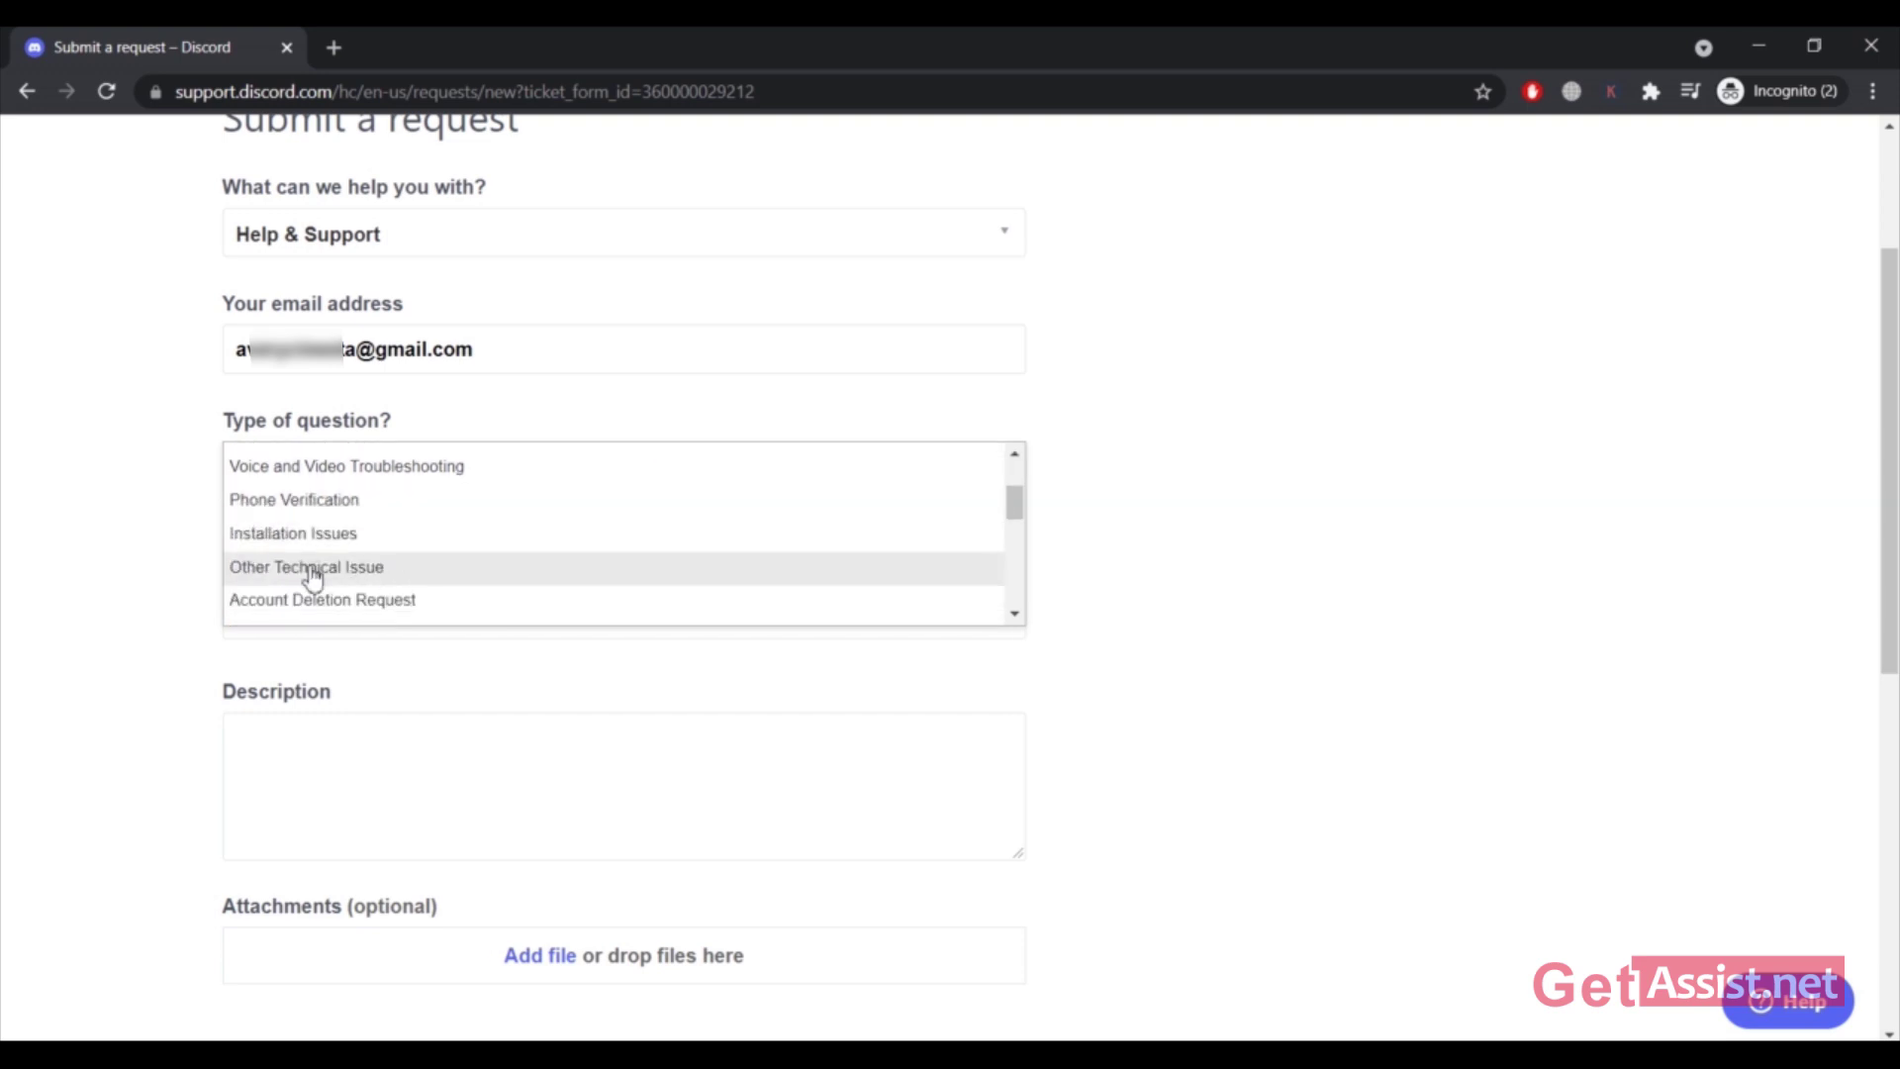
pyautogui.scroll(-1, 559, 604)
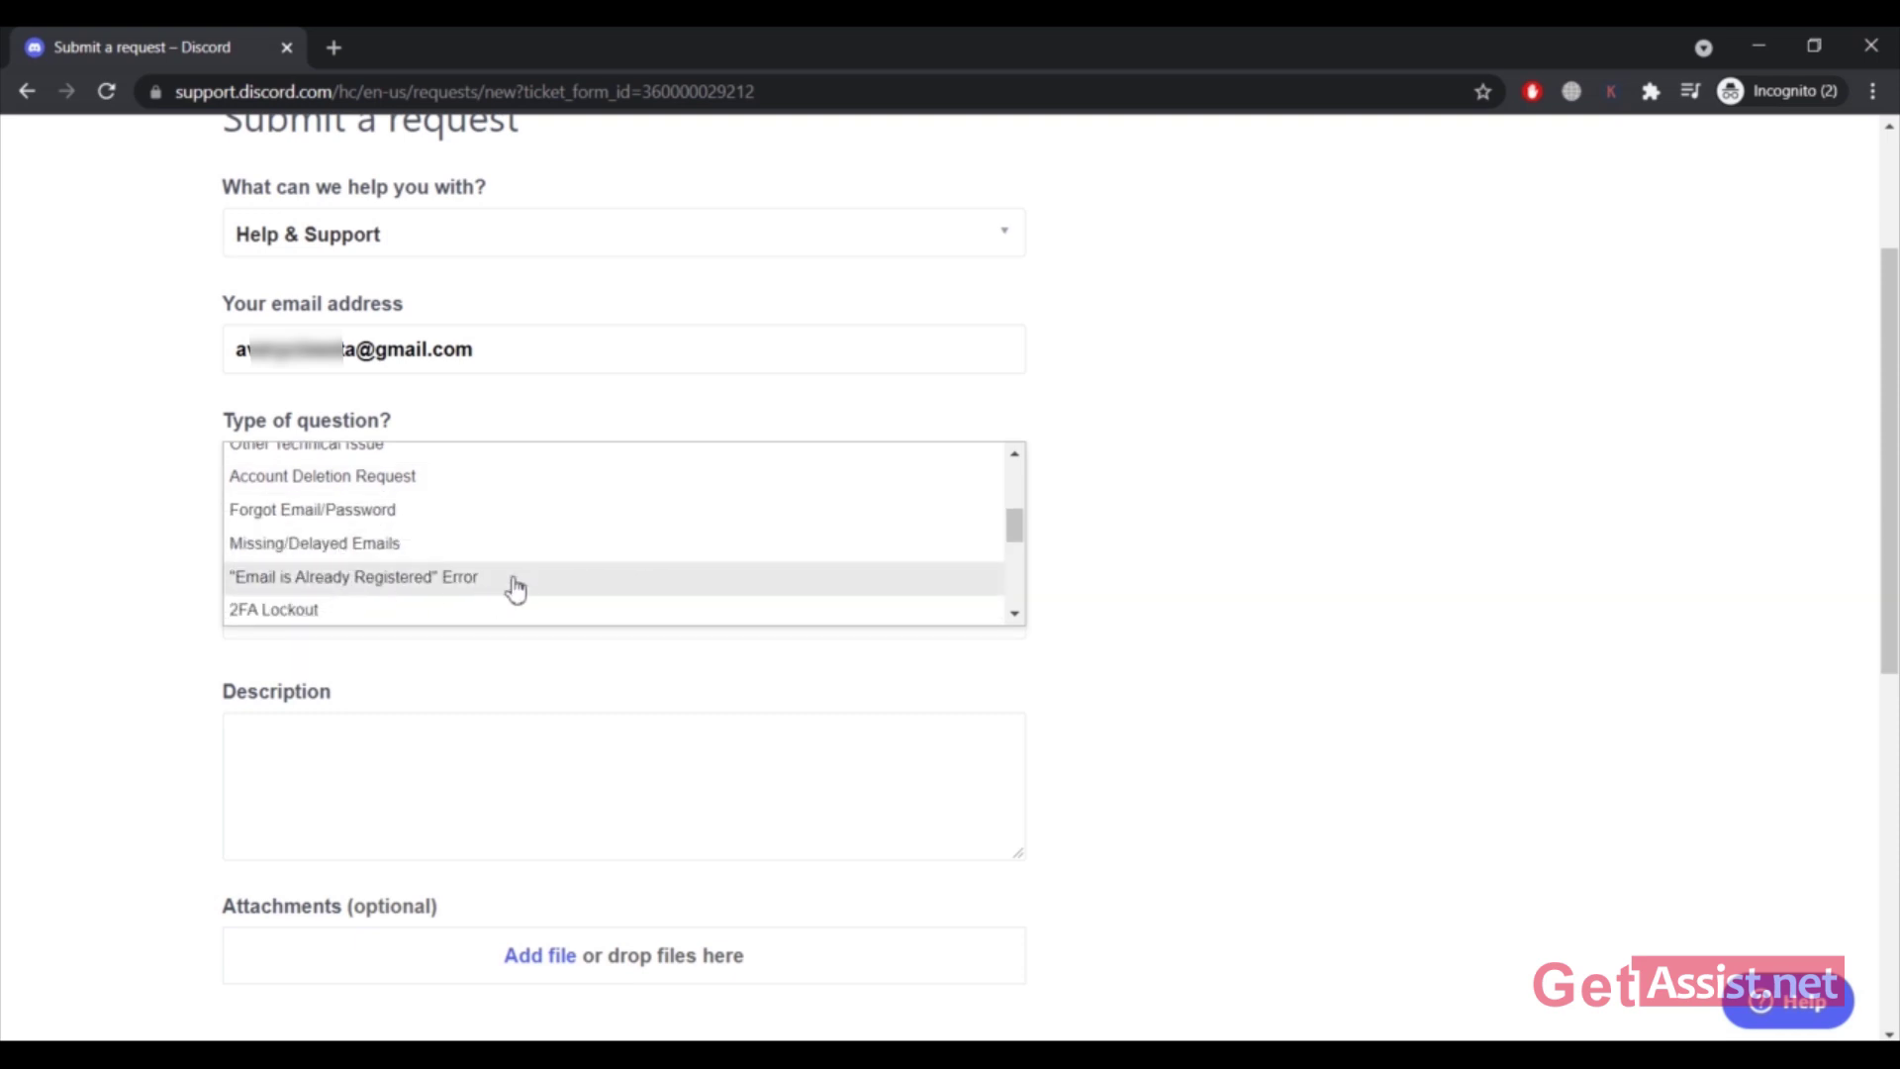
pyautogui.scroll(-2, 532, 585)
pyautogui.scroll(-1, 541, 525)
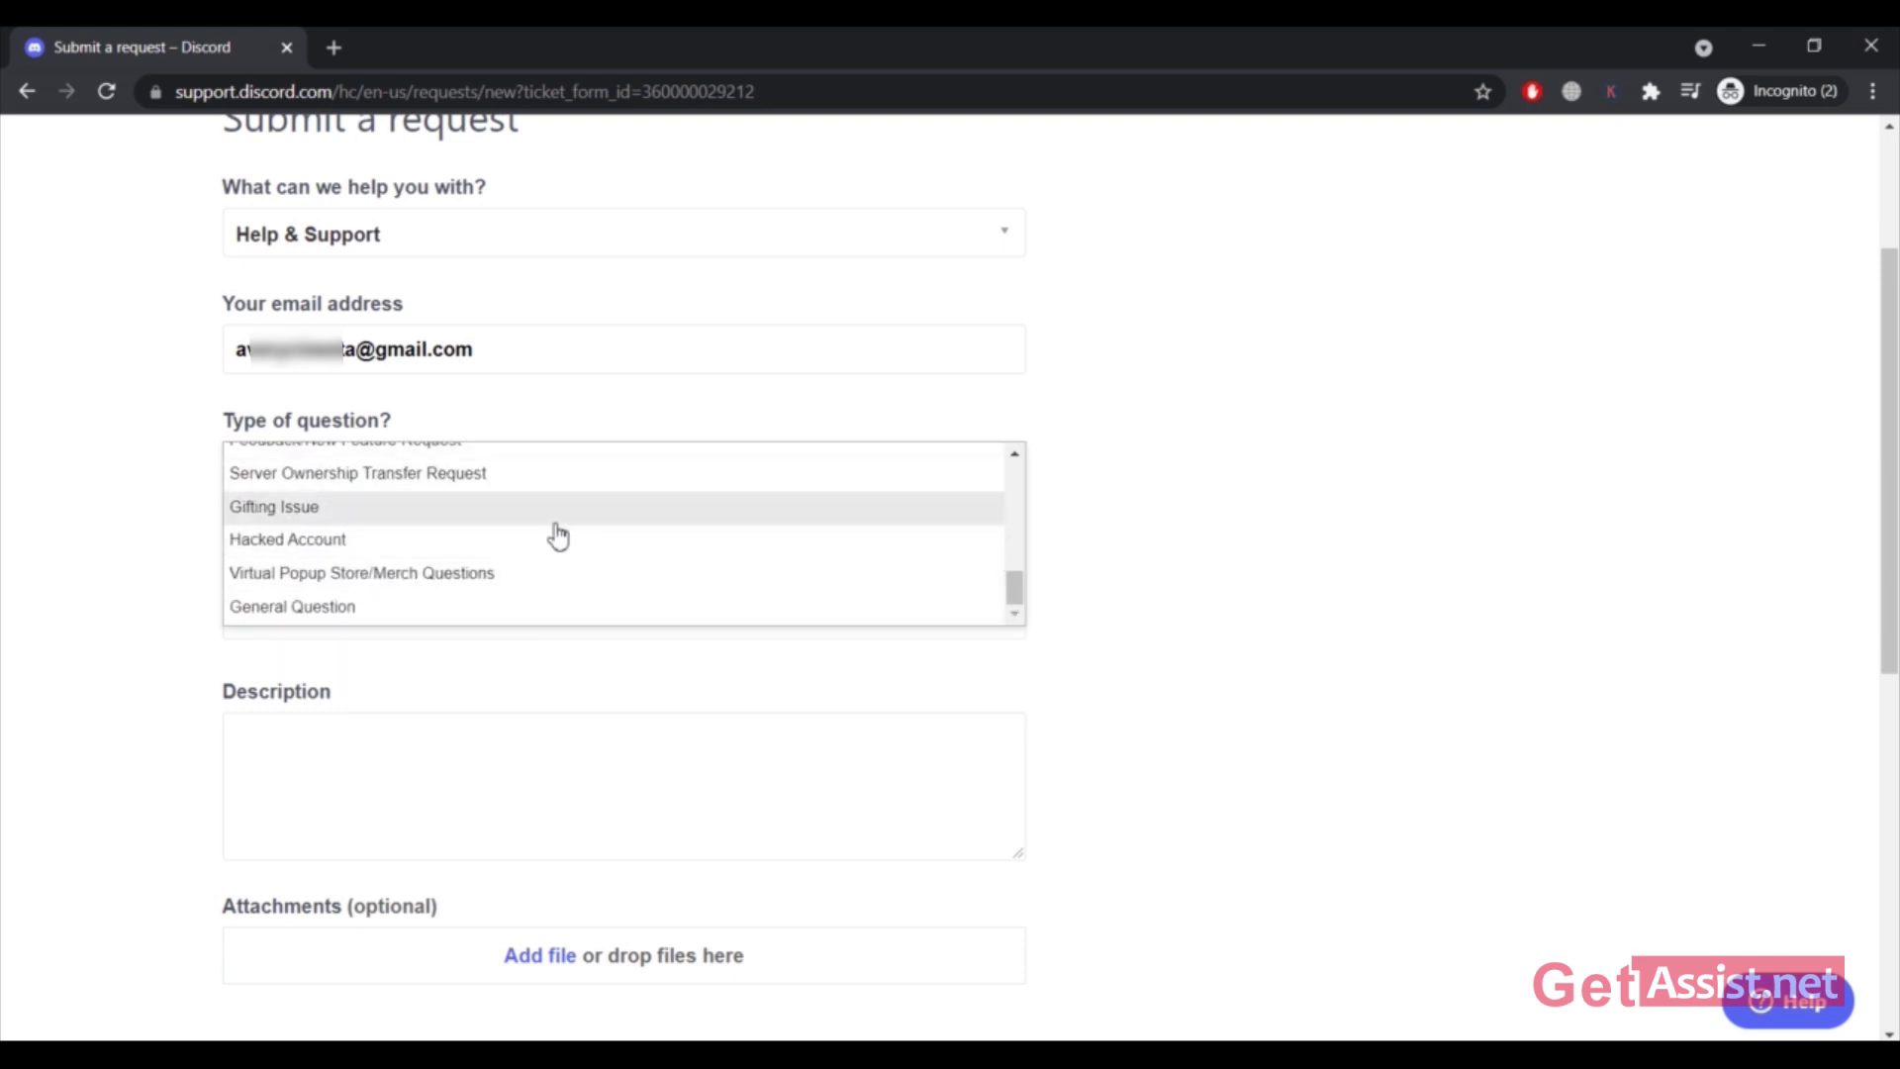
pyautogui.scroll(3, 554, 566)
pyautogui.scroll(2, 554, 564)
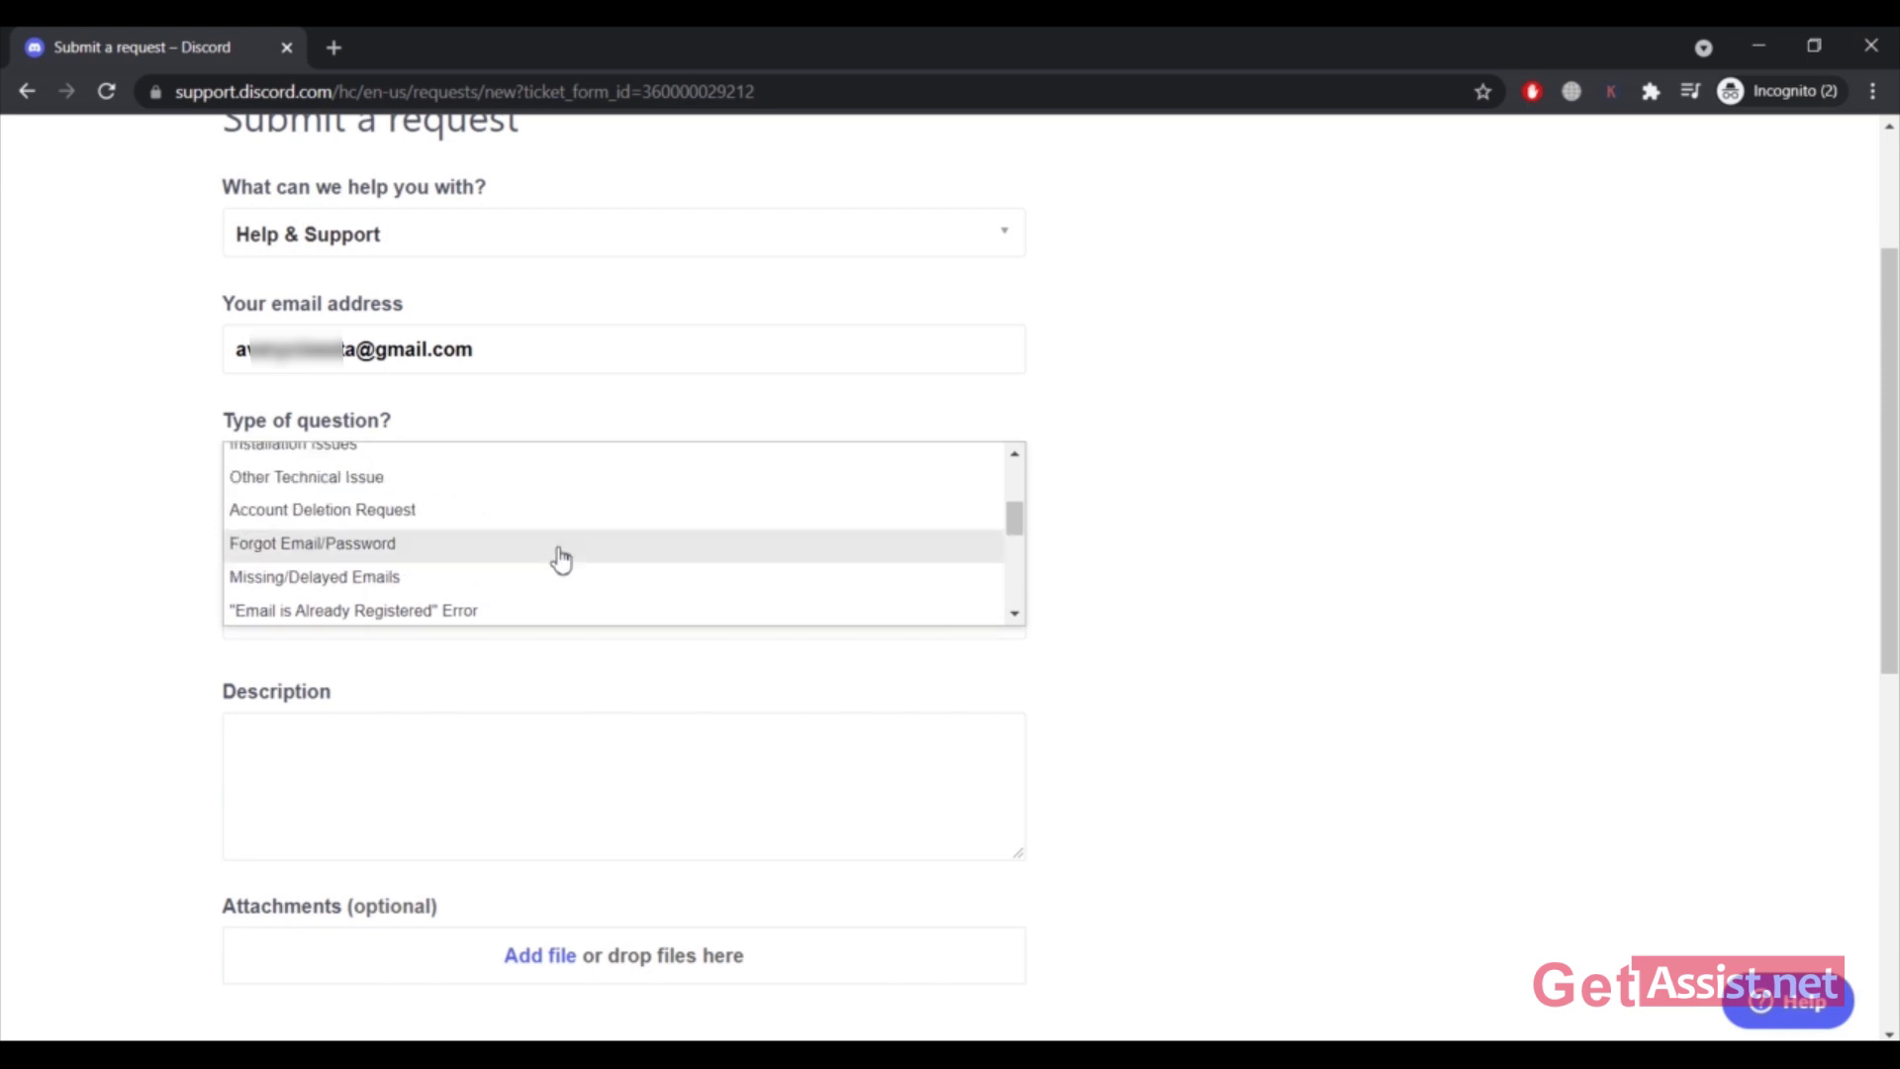
pyautogui.scroll(1, 535, 574)
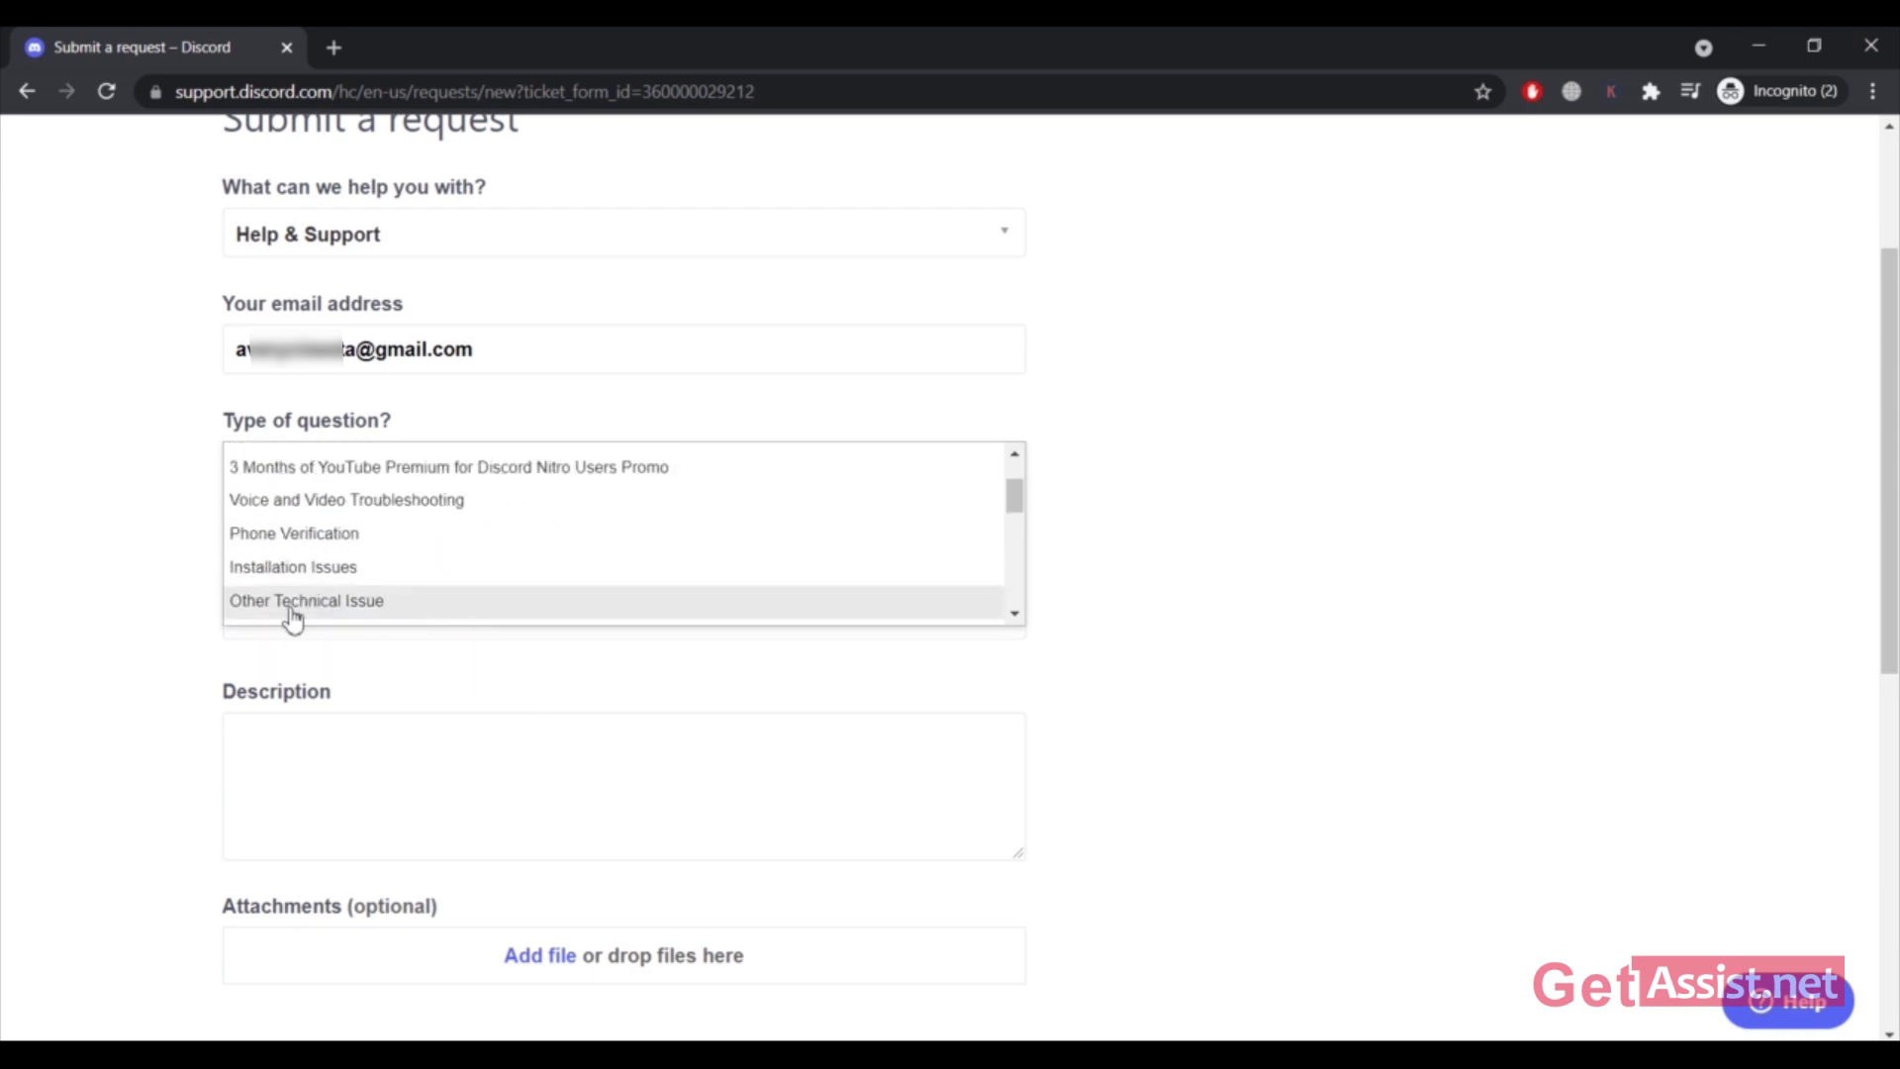
pyautogui.click(291, 604)
pyautogui.click(639, 622)
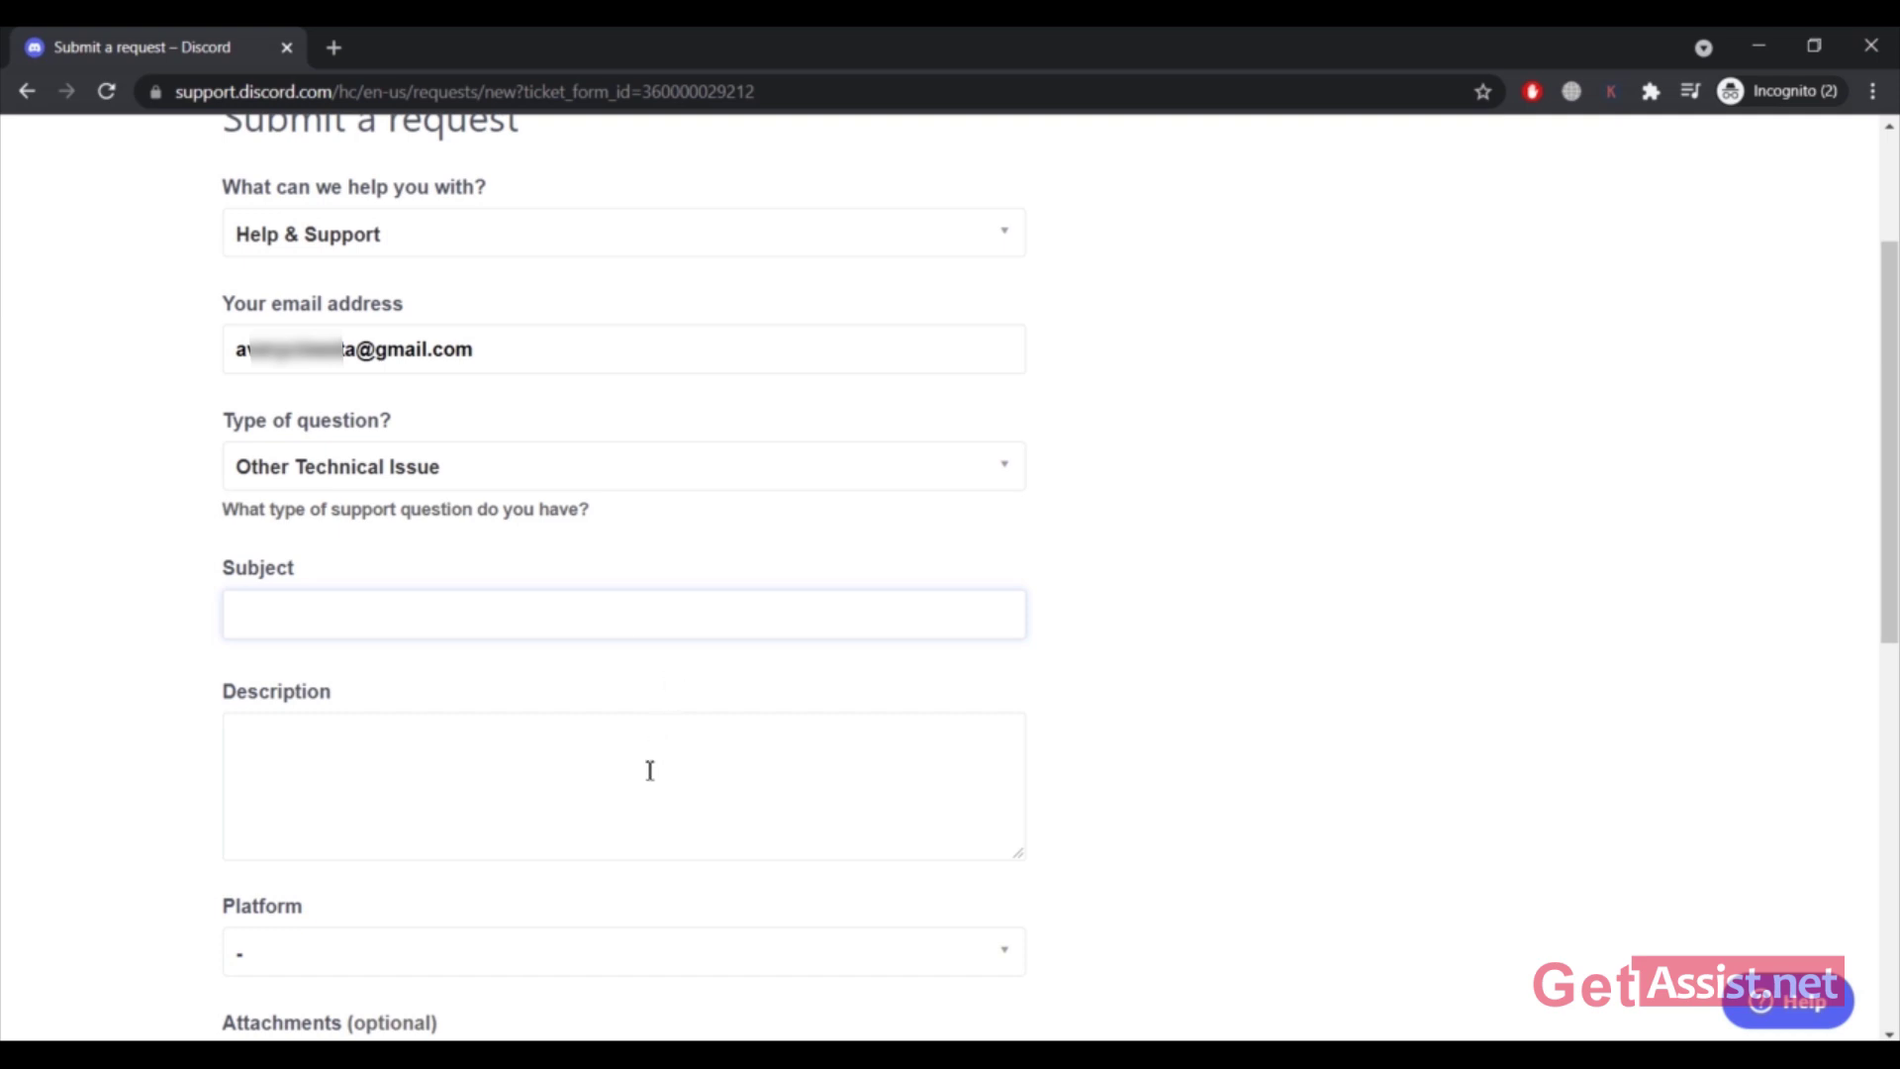
pyautogui.scroll(-1, 650, 770)
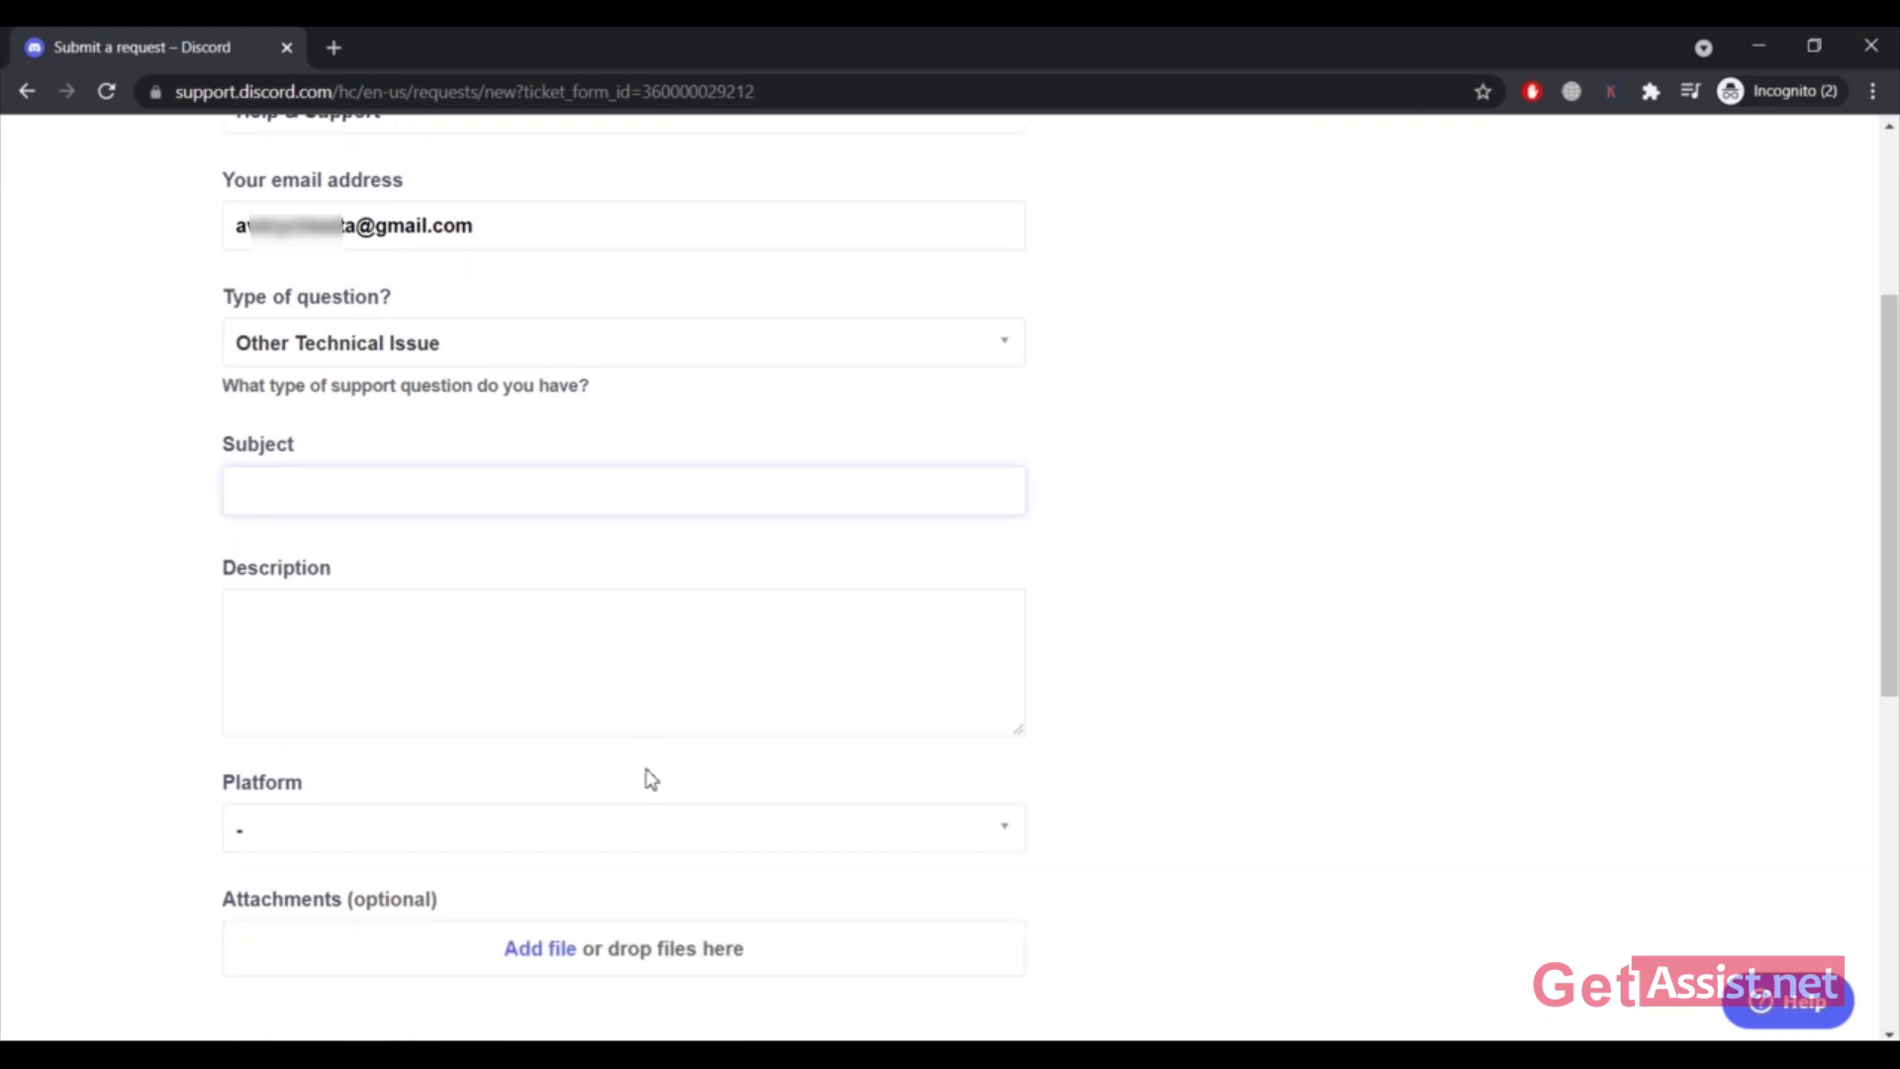
pyautogui.scroll(-3, 650, 779)
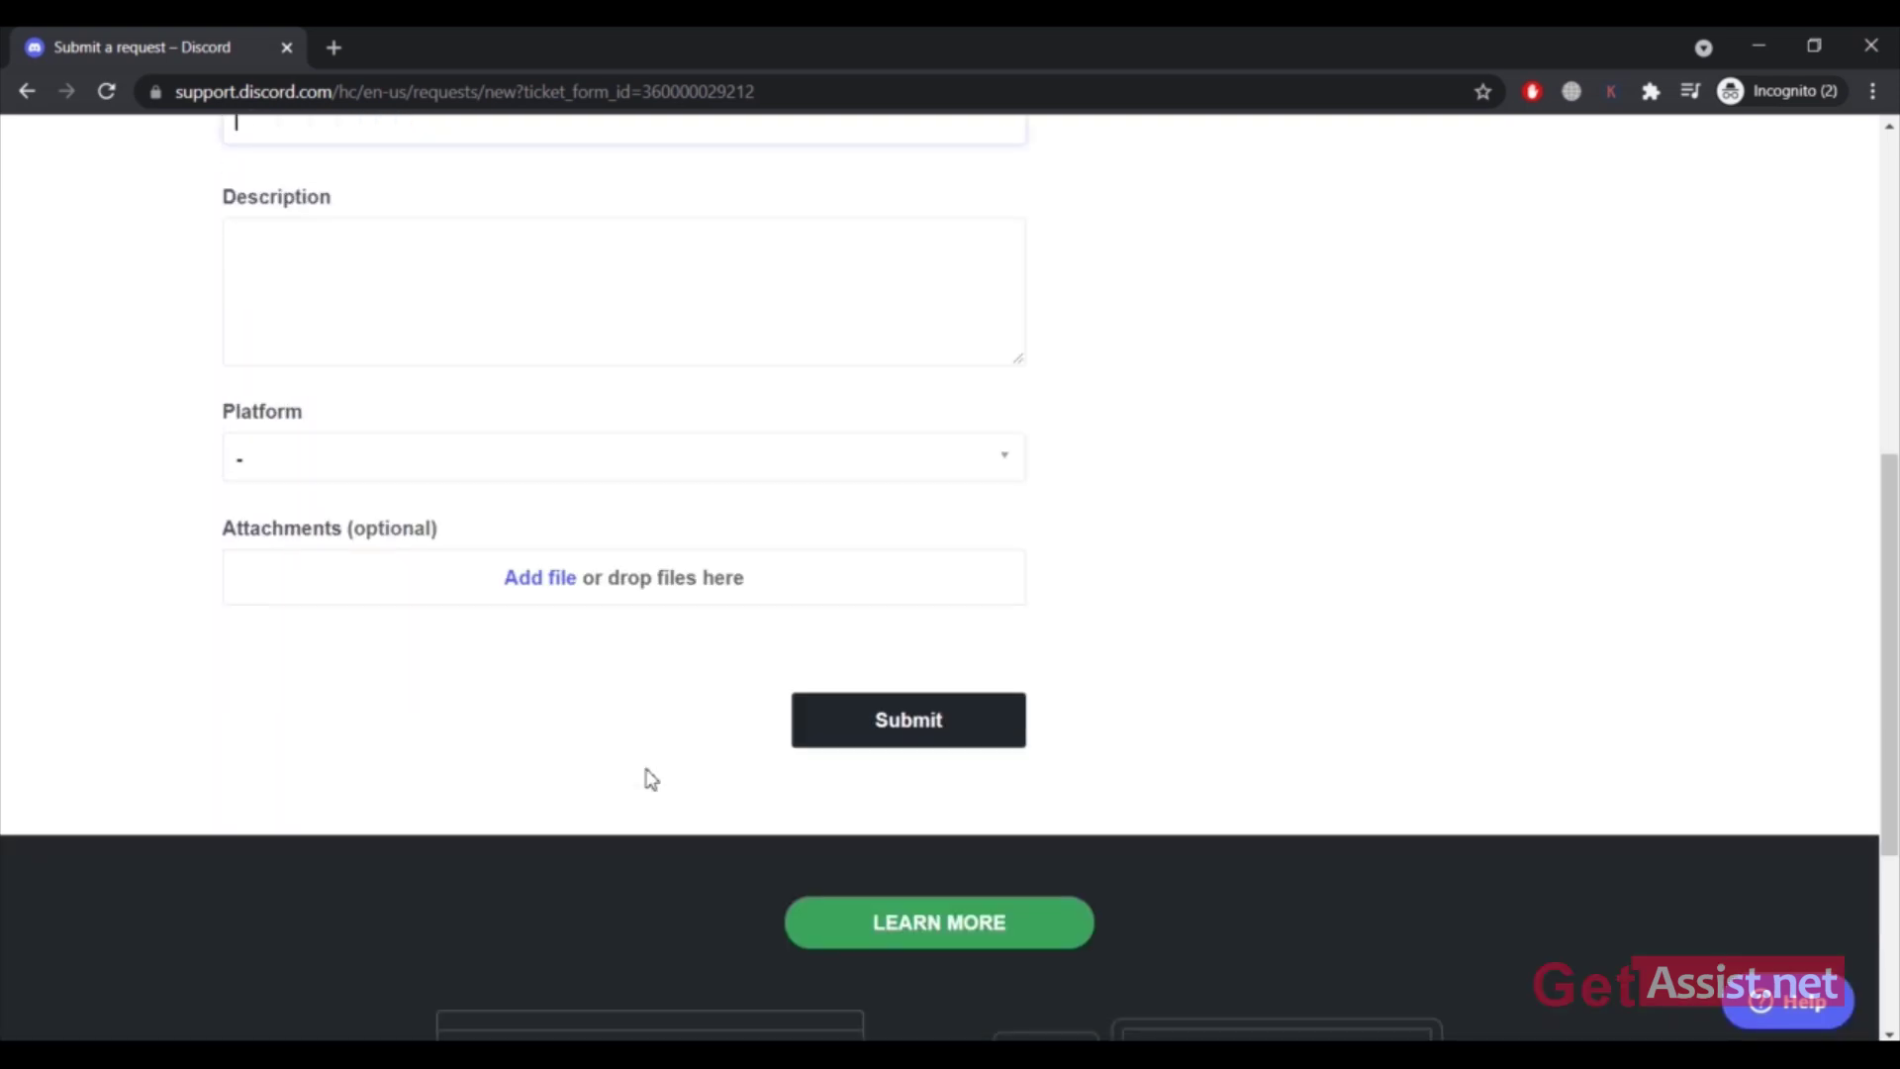
pyautogui.click(650, 473)
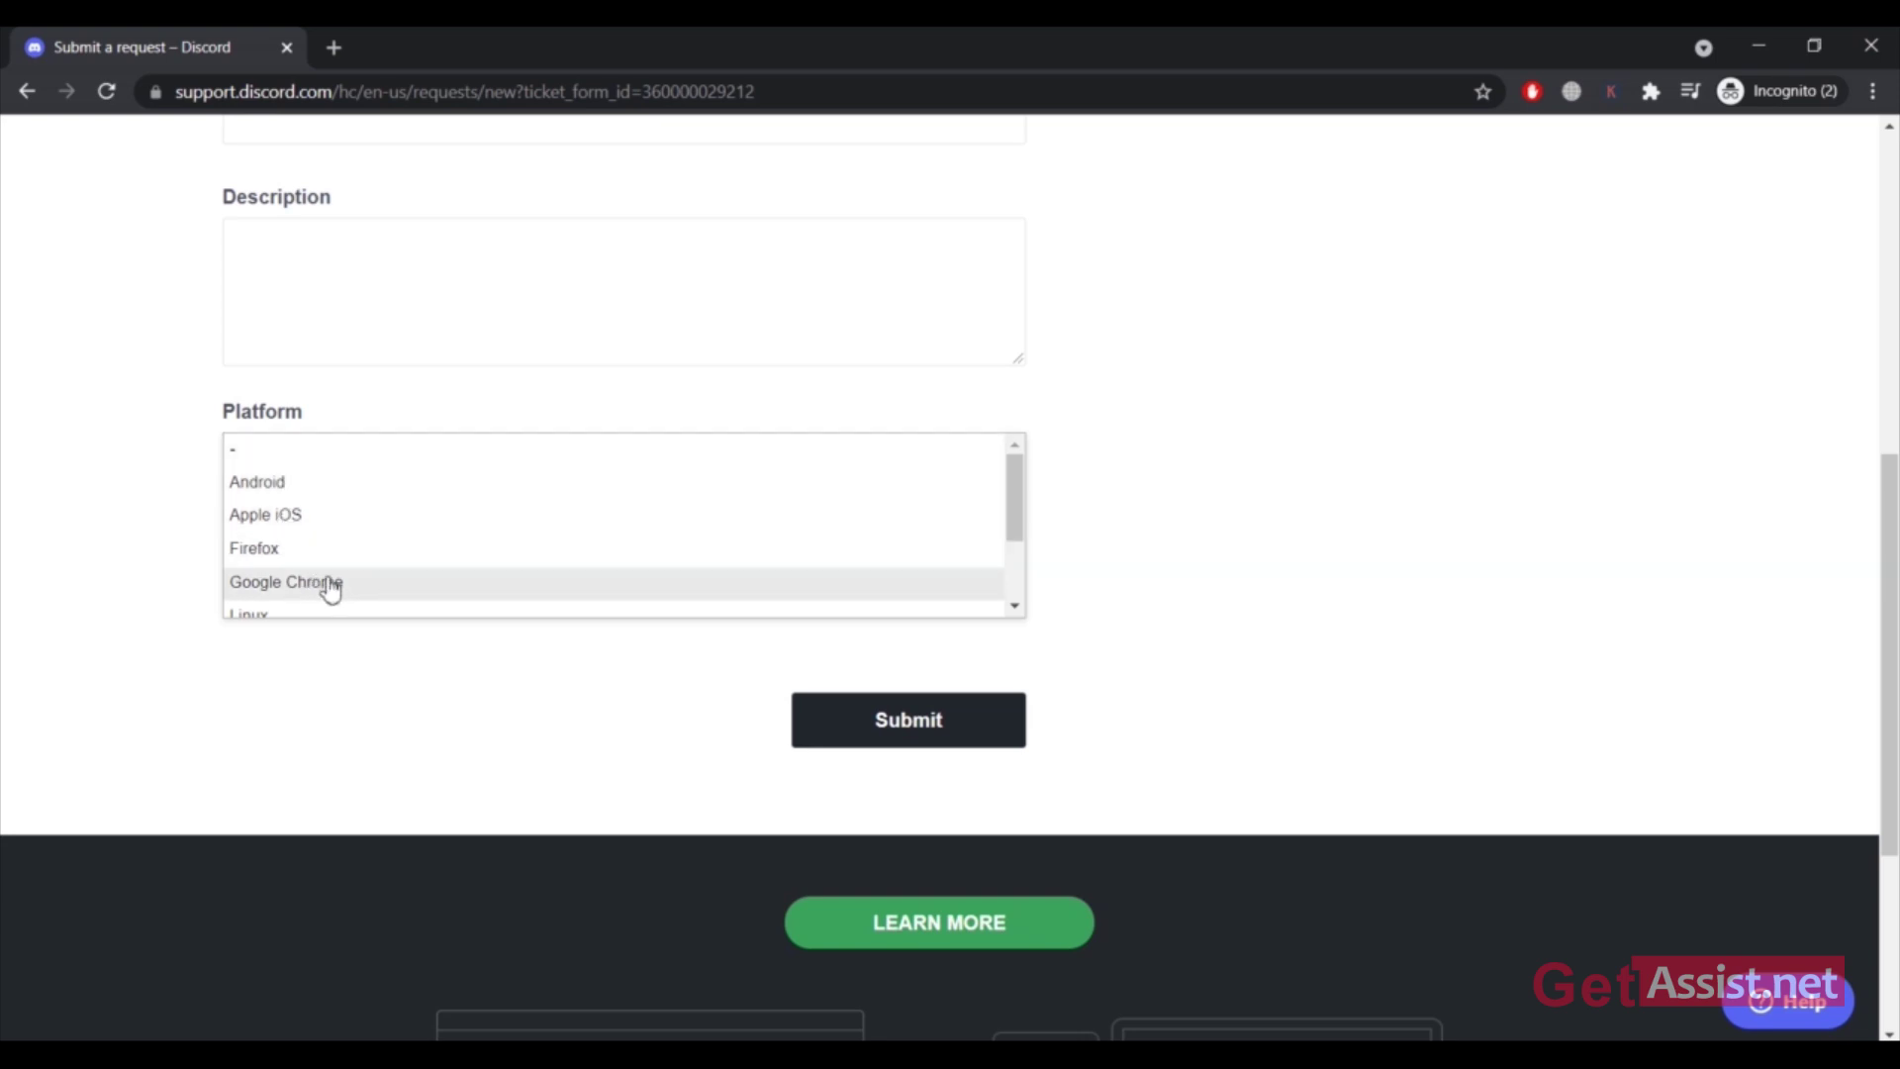
pyautogui.click(1301, 502)
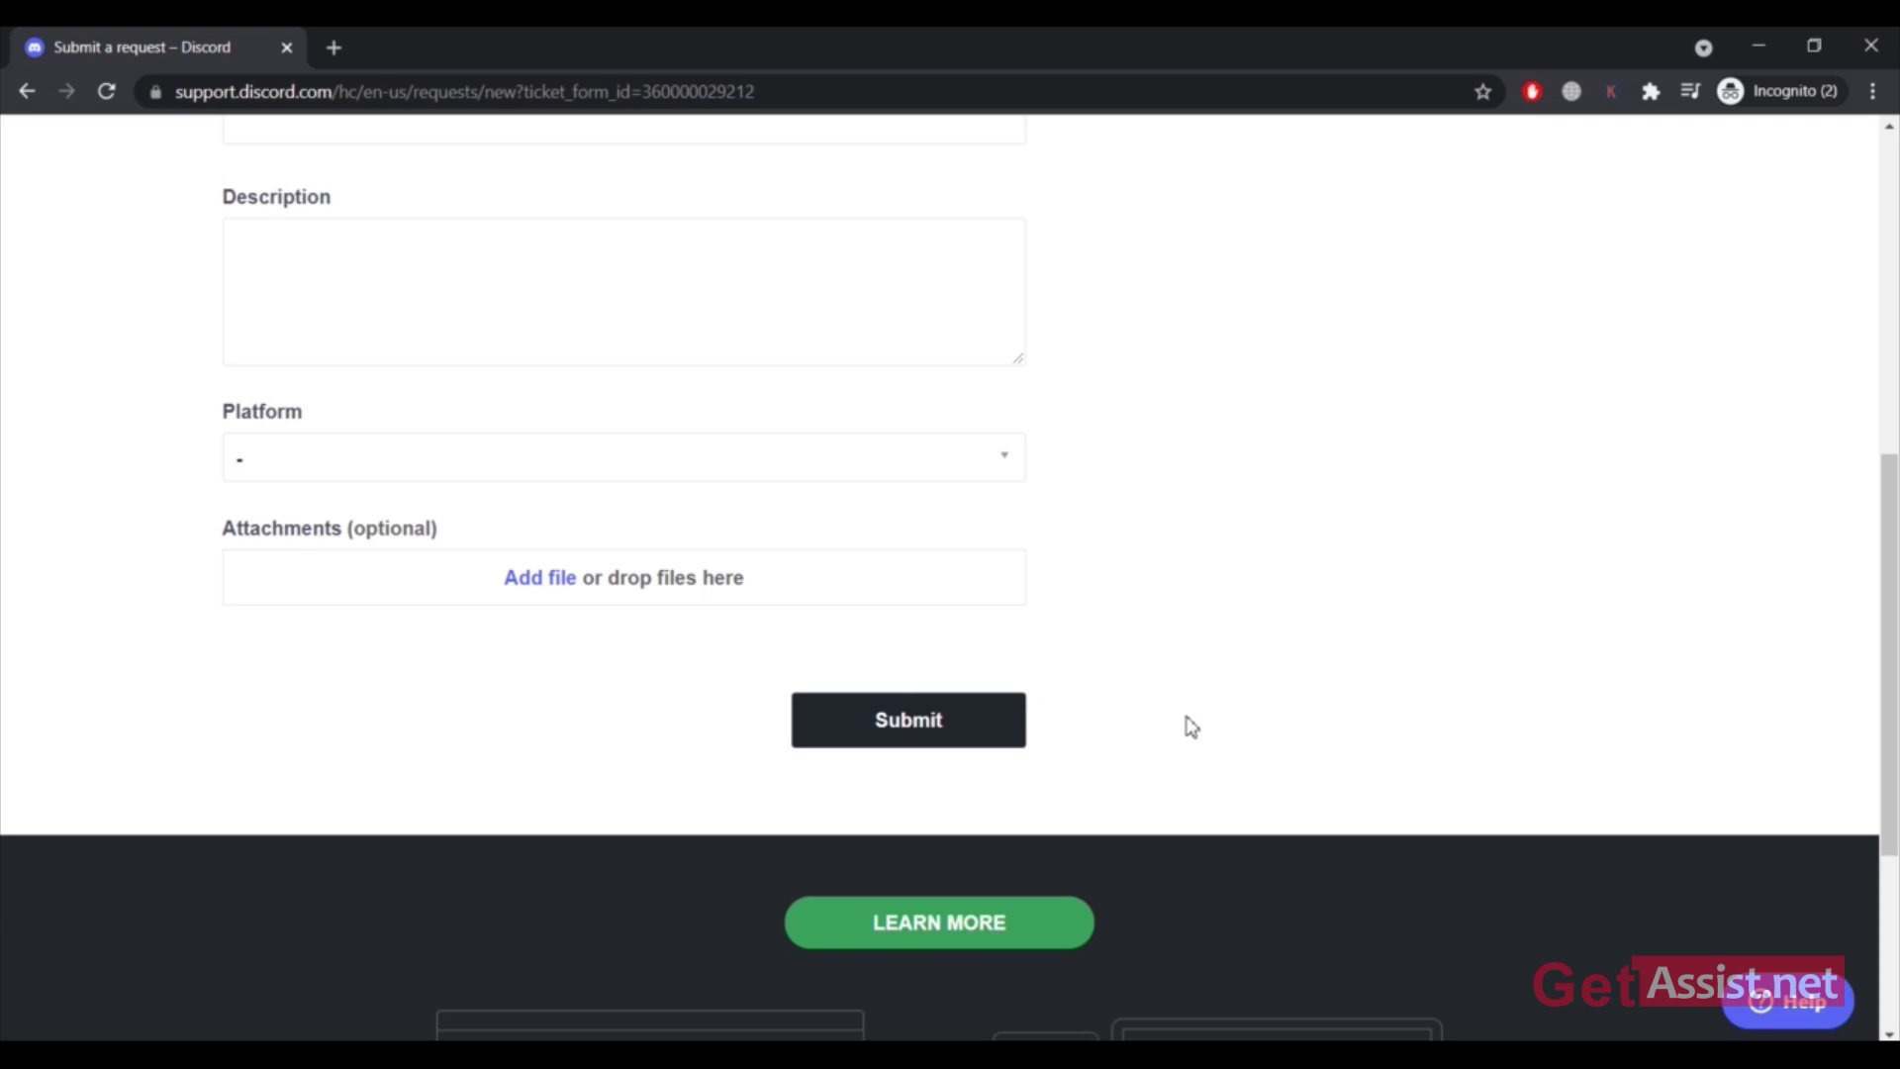
pyautogui.scroll(8, 1197, 743)
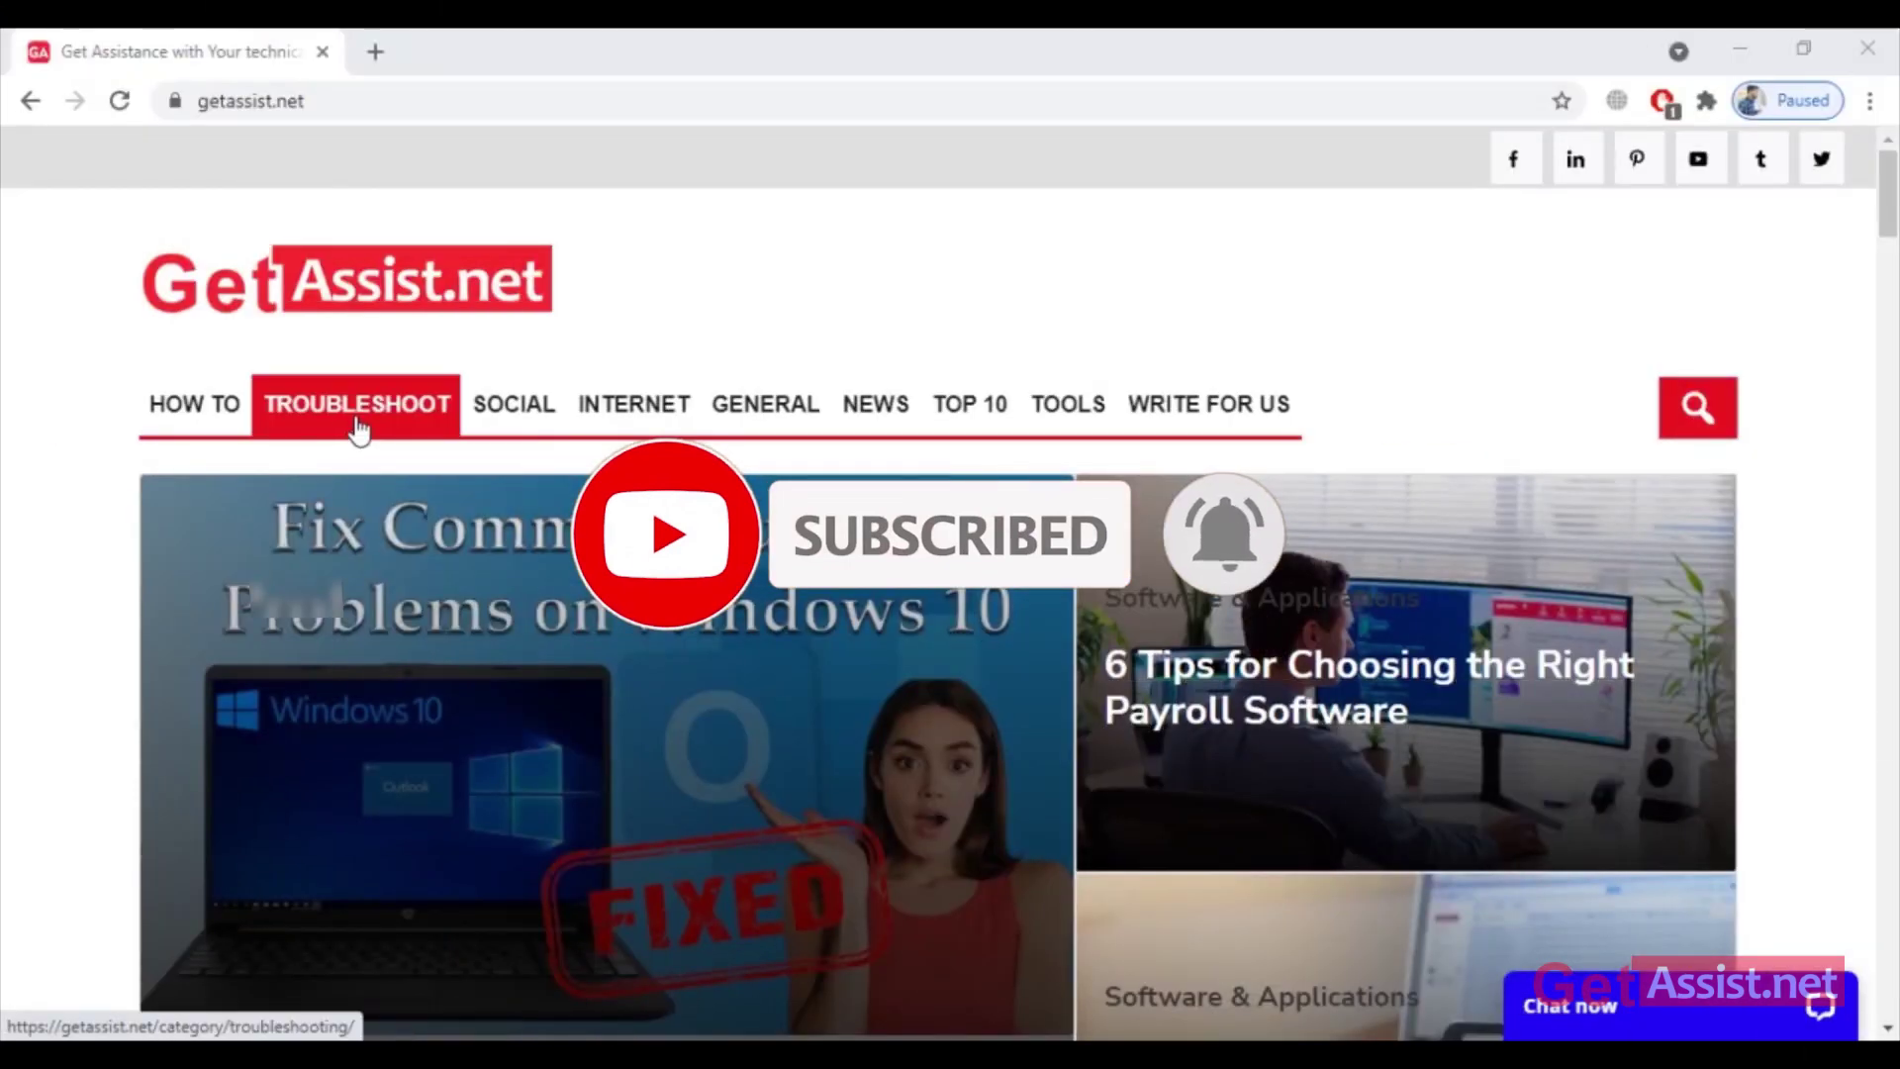
# Scroll the GetAssist.net homepage down past the Troubleshooting and How to articles to Top 10.
pyautogui.scroll(-8, 1273, 768)
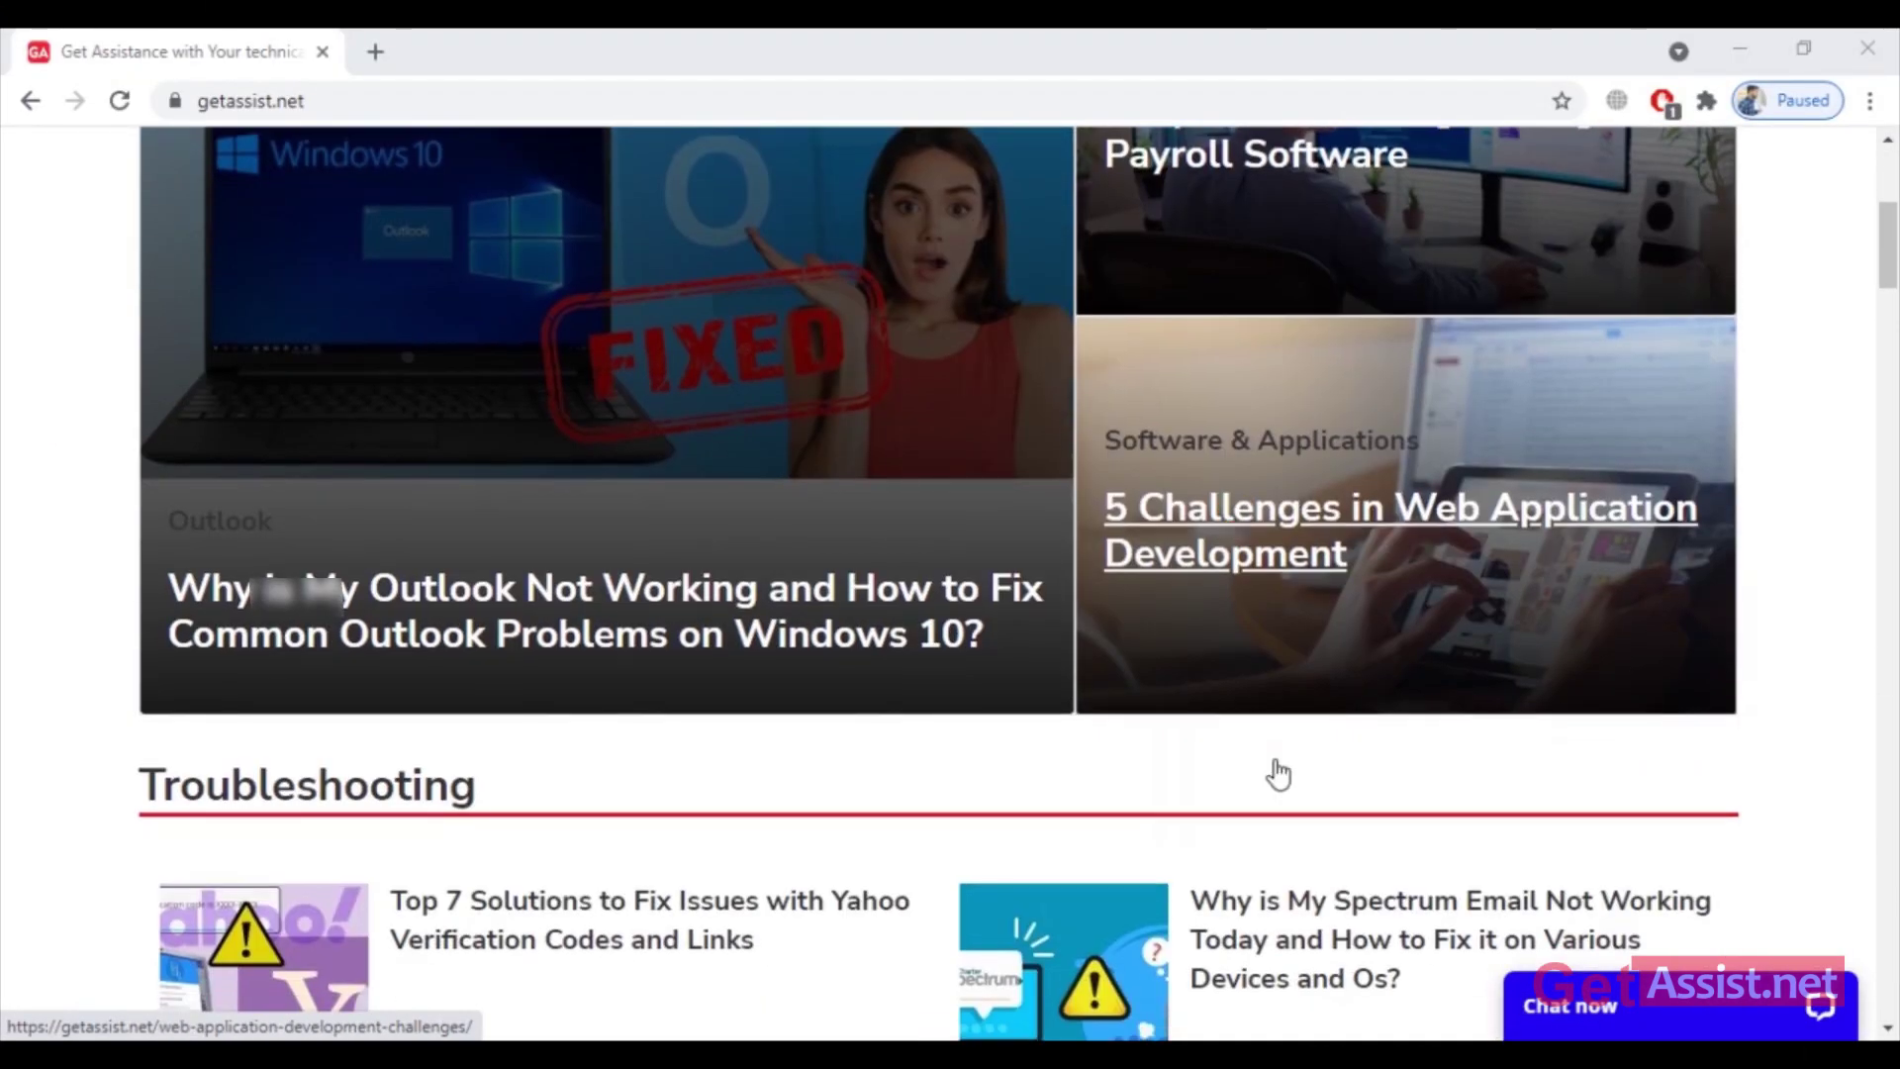
pyautogui.scroll(-9, 1275, 762)
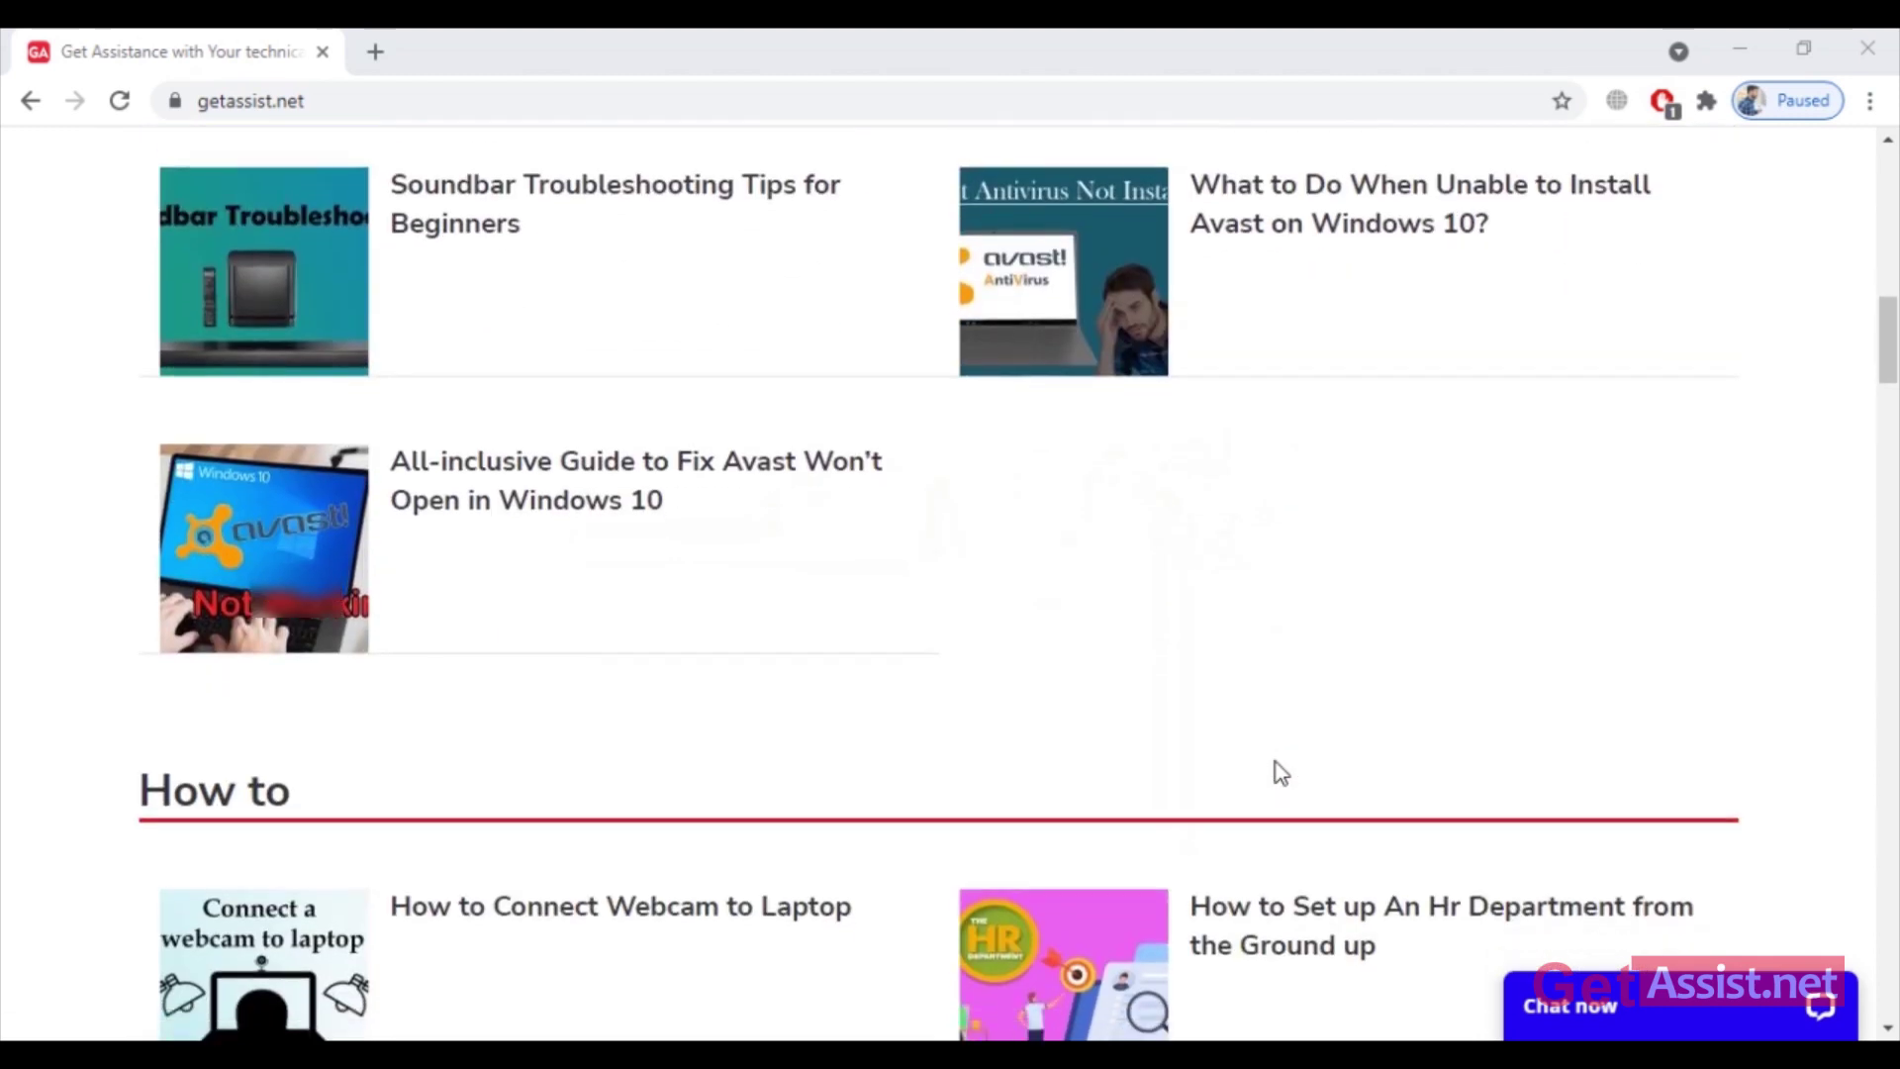
pyautogui.scroll(-8, 1275, 762)
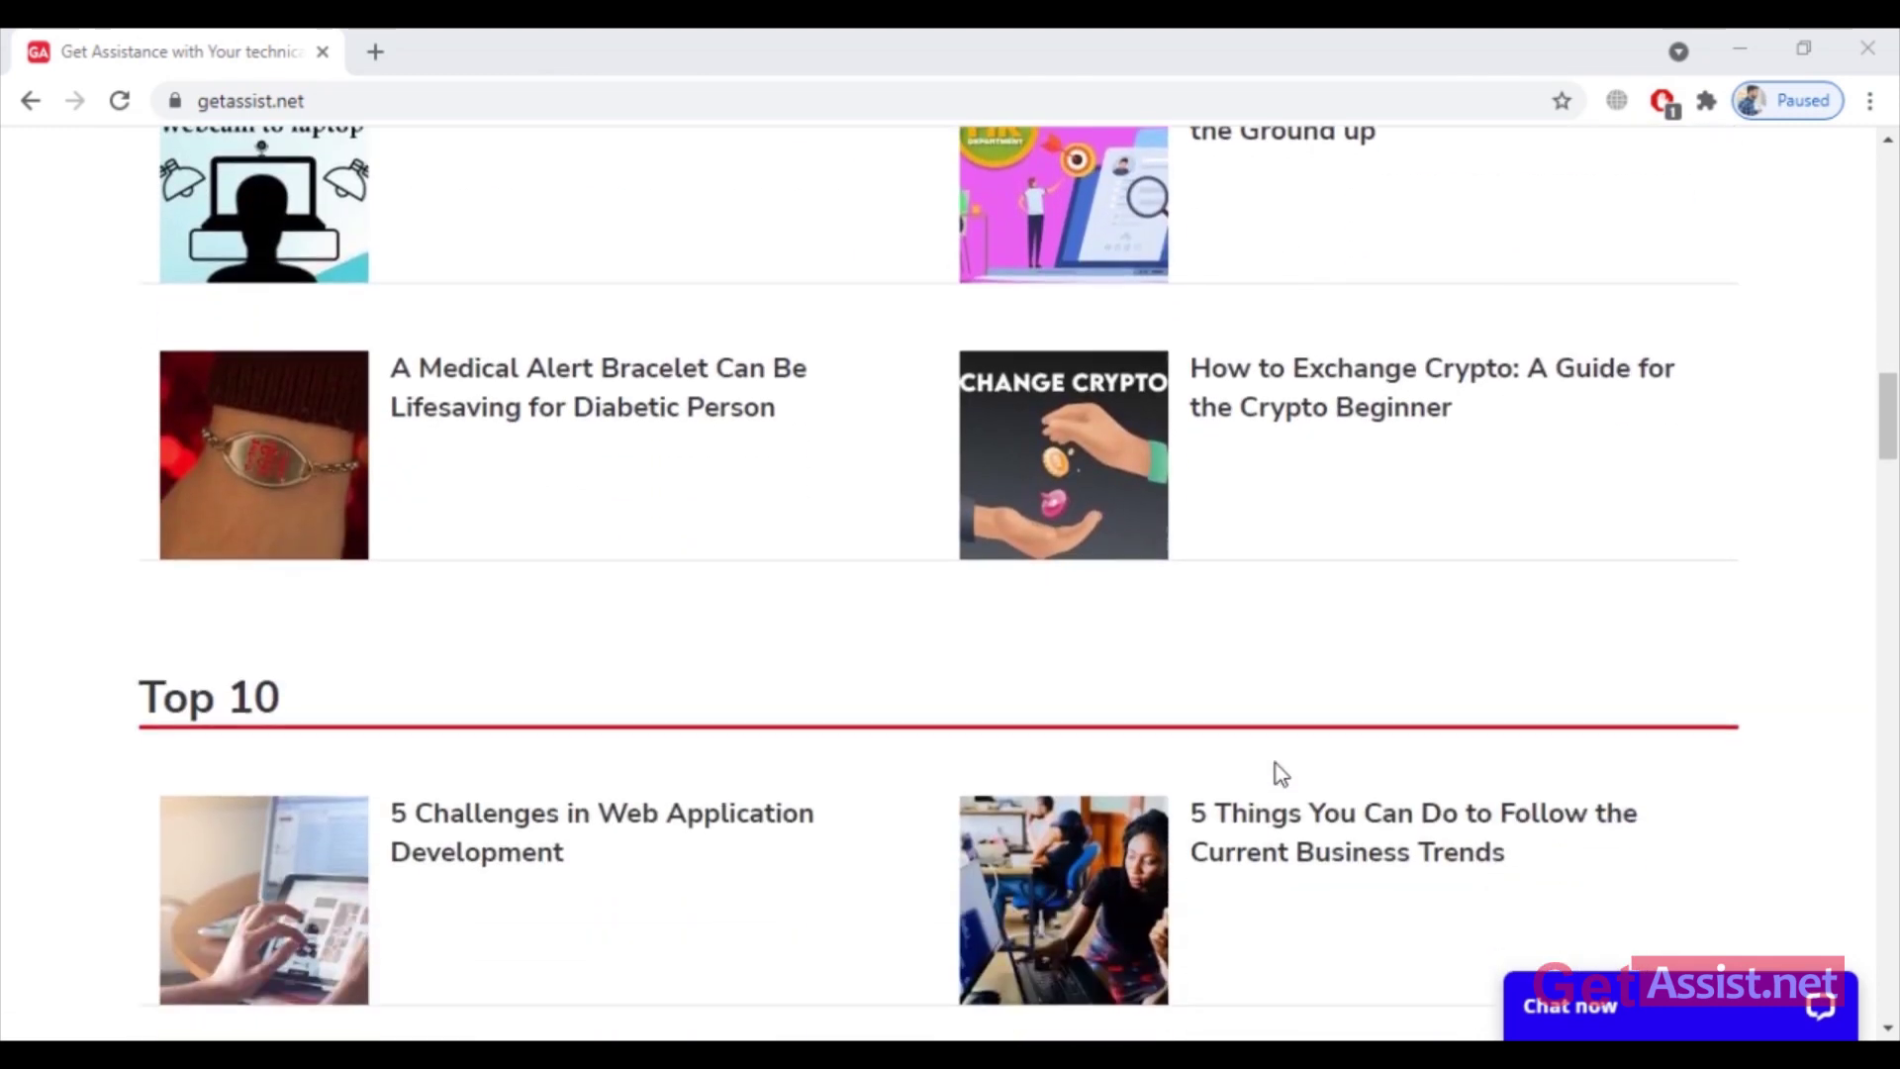